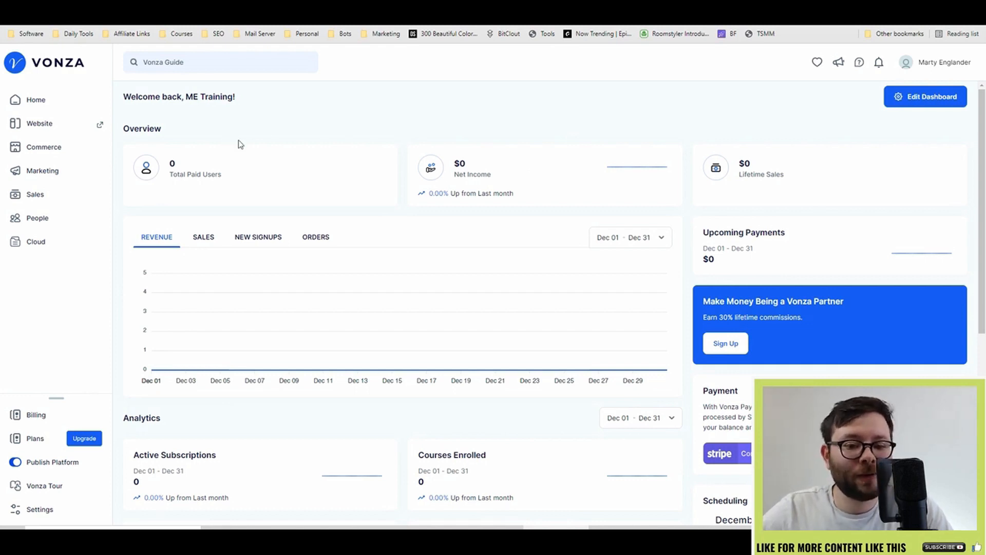
# Examine the dashboard's New Signups and Orders charts and the date range options offered for them
pyautogui.scroll(-1, 644, 169)
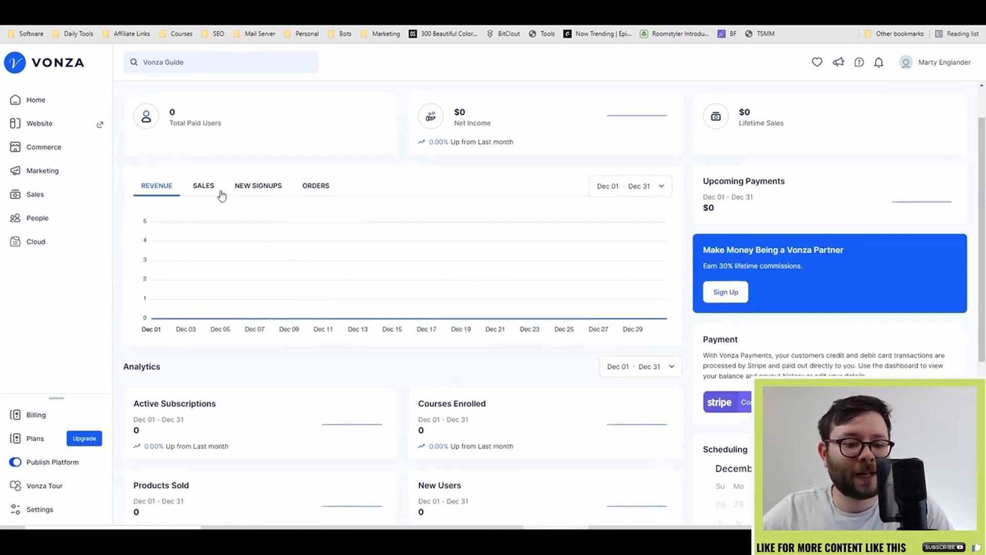
pyautogui.click(276, 190)
pyautogui.click(315, 191)
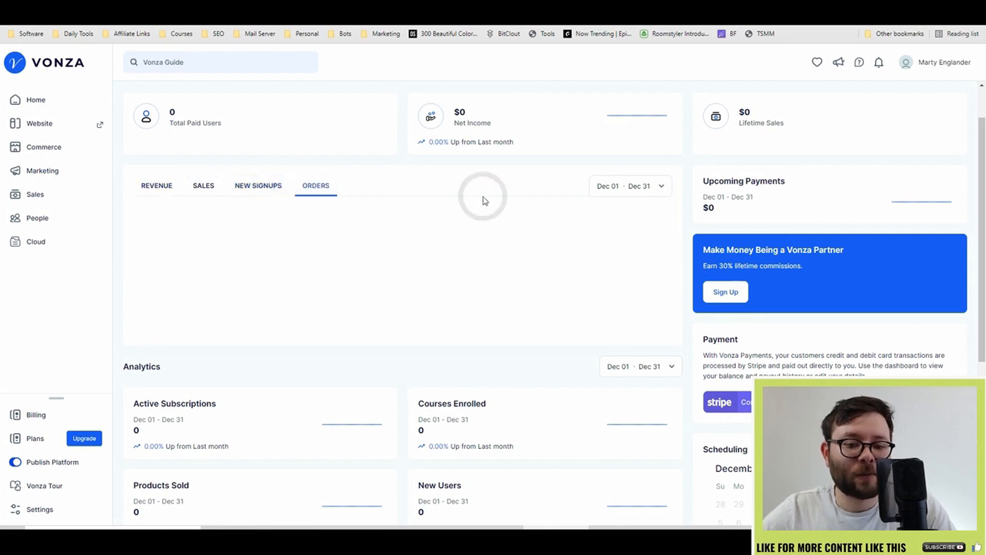
pyautogui.click(643, 203)
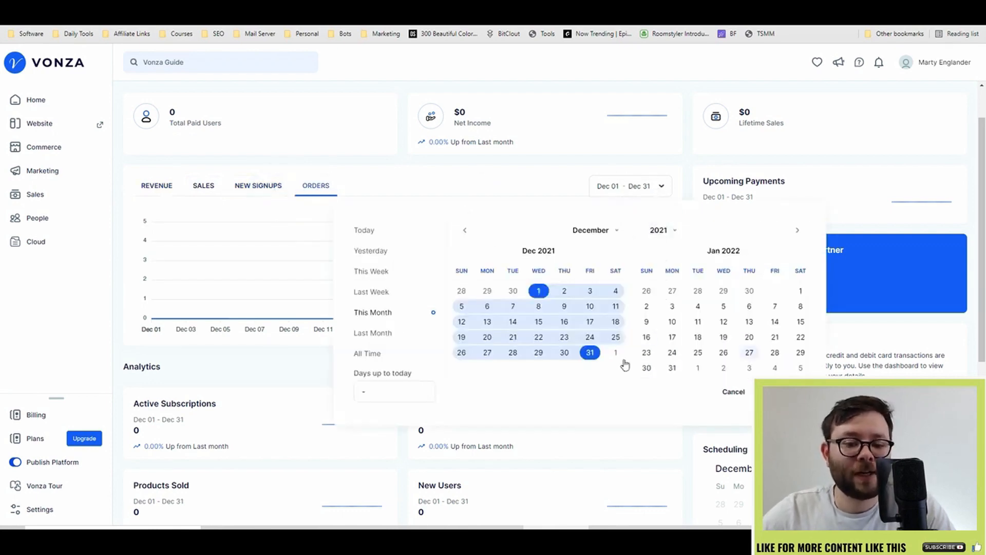
pyautogui.click(182, 352)
# Review the dashboard's Analytics cards along with its Payment and Scheduling sections
pyautogui.scroll(-2, 232, 359)
pyautogui.scroll(-3, 233, 359)
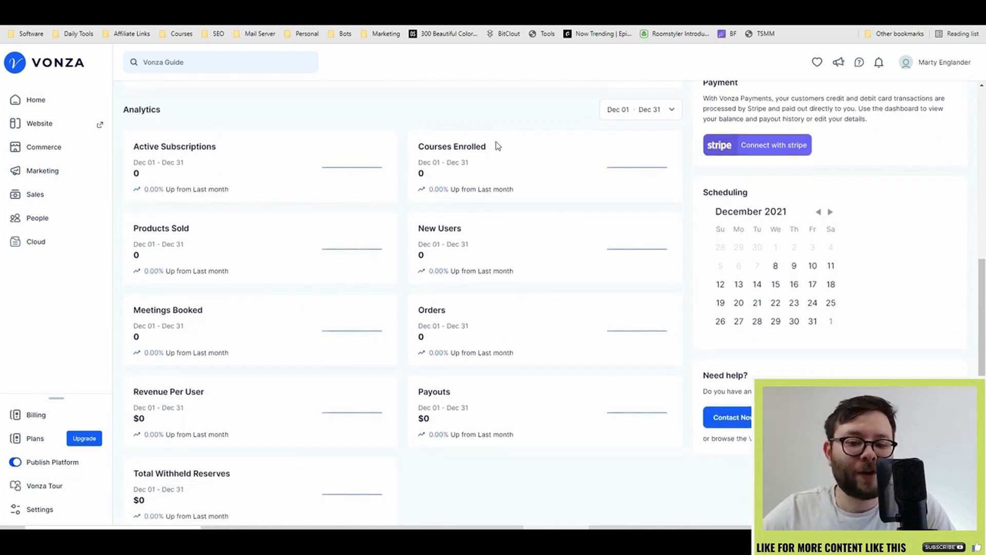
pyautogui.scroll(-1, 465, 147)
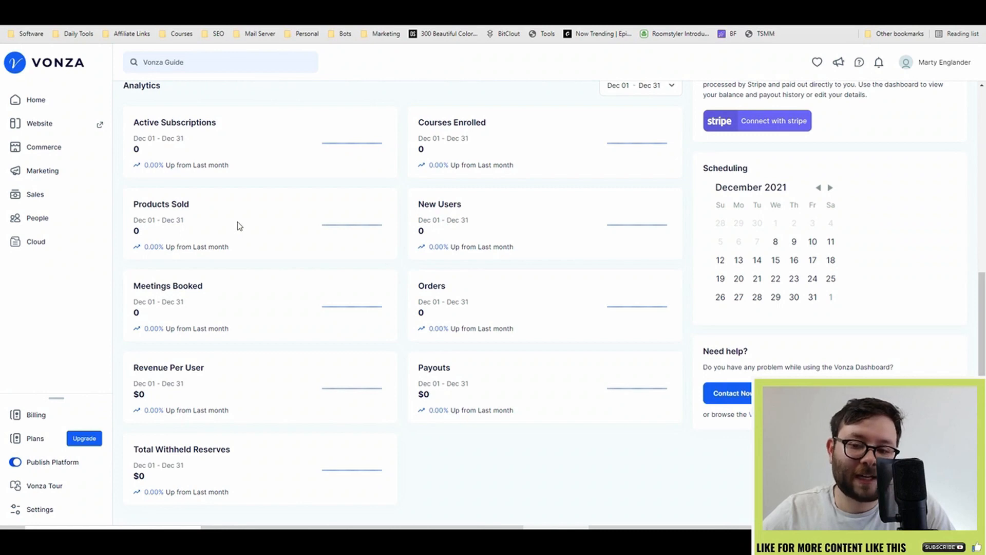
pyautogui.scroll(3, 726, 334)
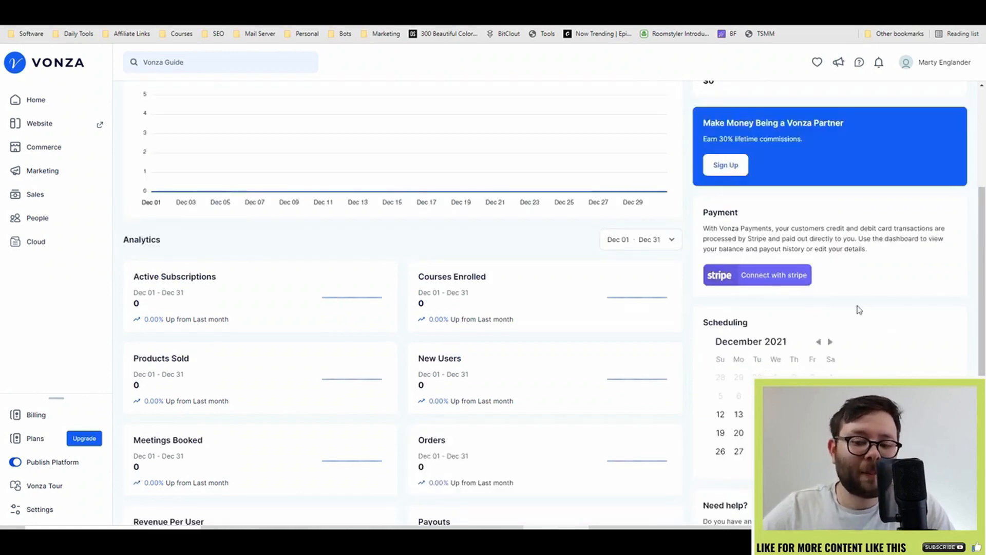
pyautogui.scroll(1, 673, 329)
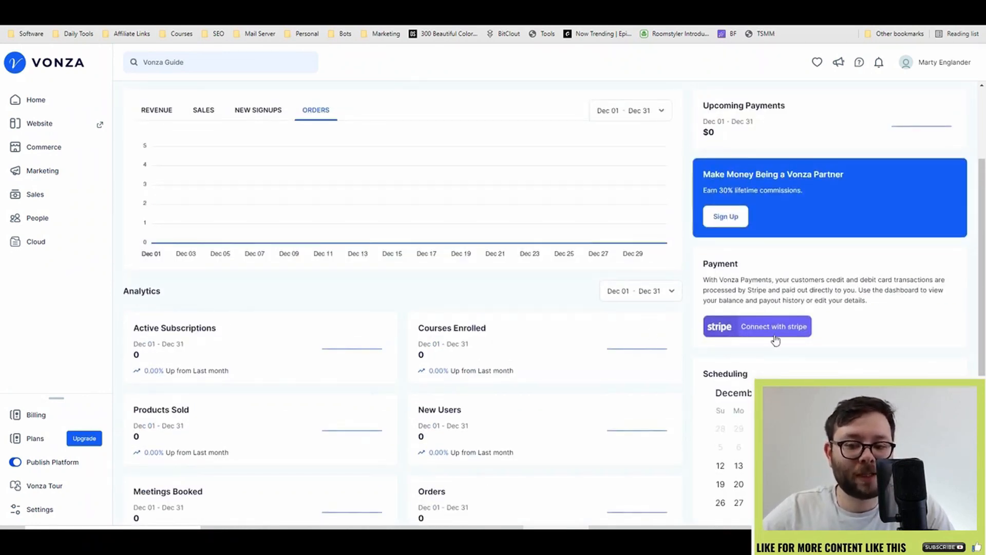
# Turn the Upcoming Payments widget off in the dashboard customization and turn it back on
pyautogui.scroll(3, 791, 339)
pyautogui.click(941, 99)
pyautogui.scroll(-5, 925, 165)
pyautogui.scroll(1, 914, 187)
pyautogui.click(938, 180)
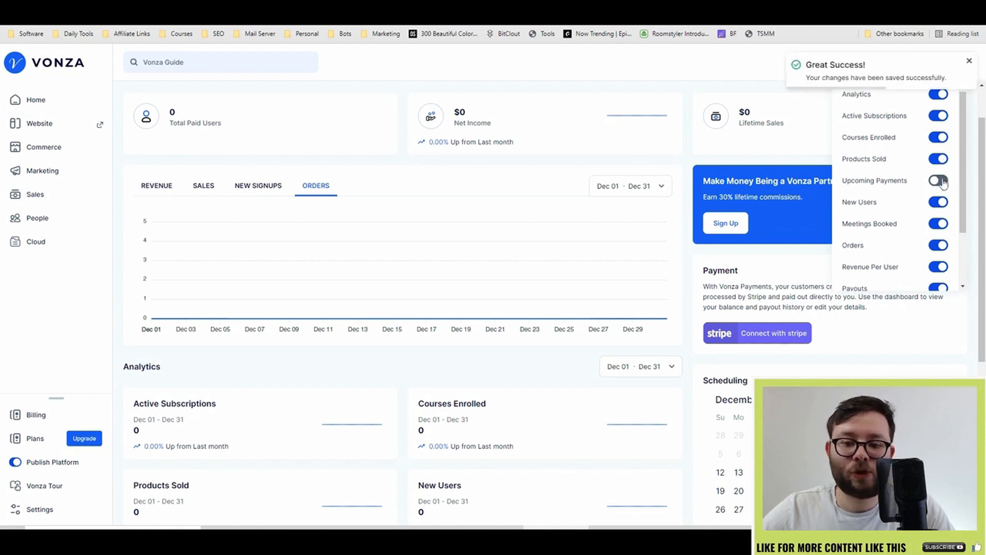
pyautogui.click(938, 180)
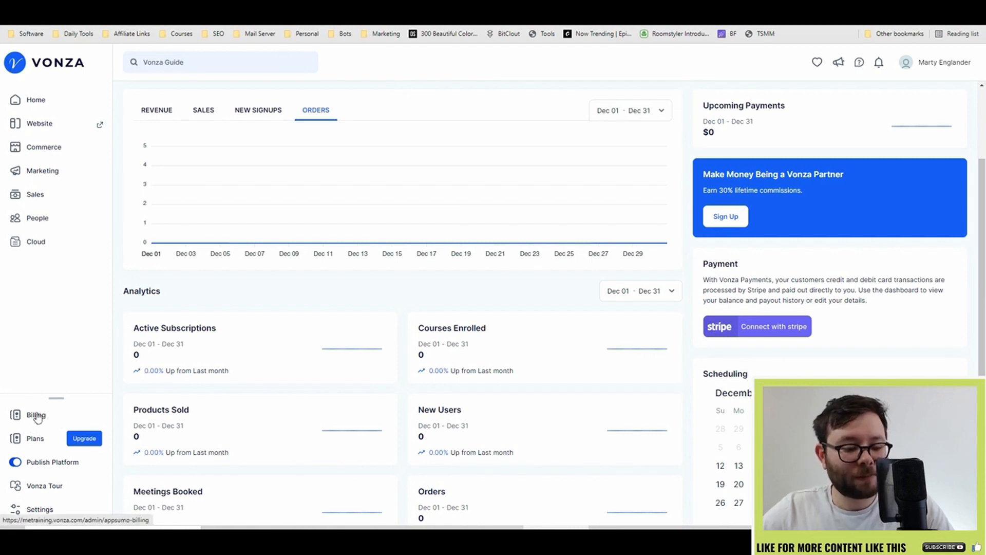
# Go through all the Vonza Tour slides to see which introductory guides it offers, and finish the tour
pyautogui.click(37, 487)
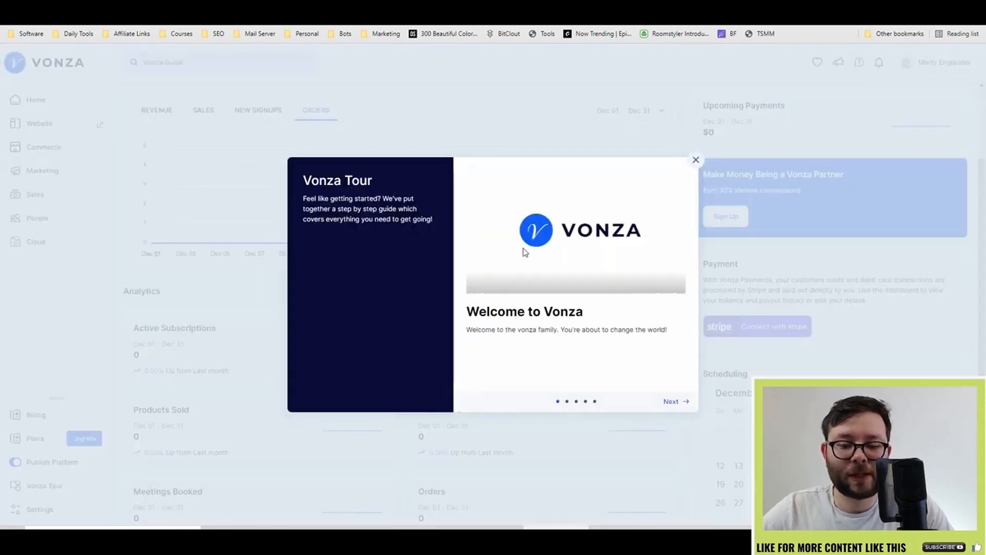
pyautogui.click(669, 401)
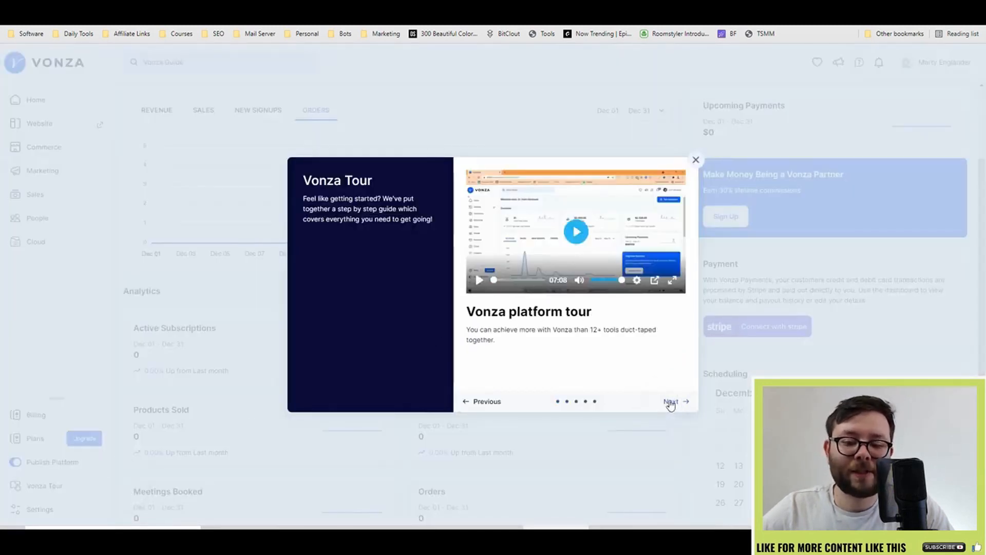
pyautogui.click(672, 402)
pyautogui.click(673, 402)
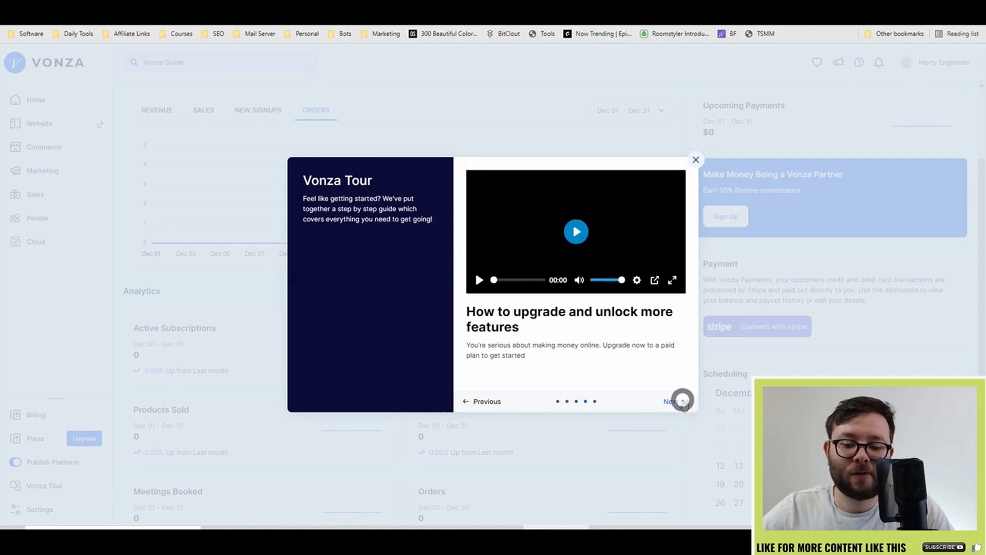
pyautogui.click(681, 403)
pyautogui.click(679, 402)
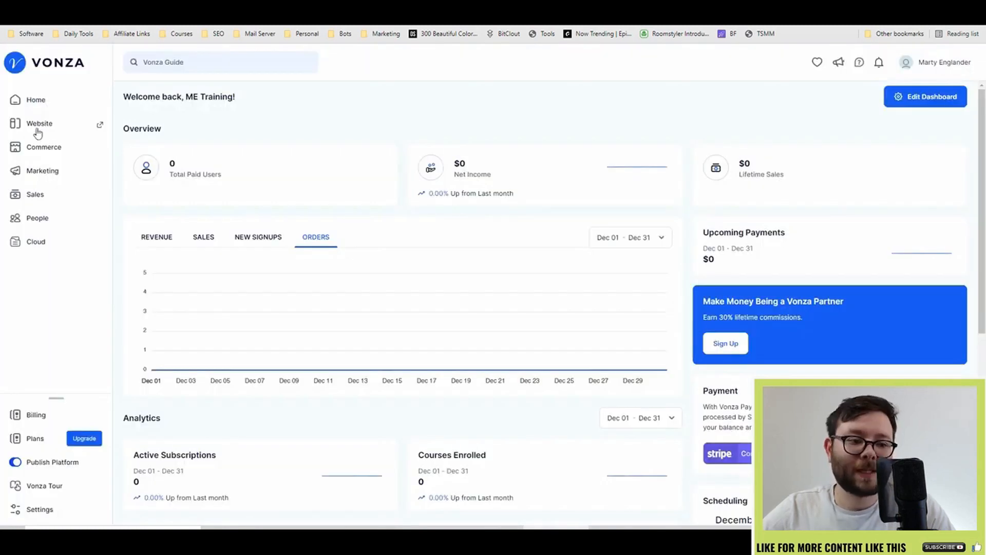
# Open the website builder and bring up the Home page's Hero Header block for editing
pyautogui.click(37, 130)
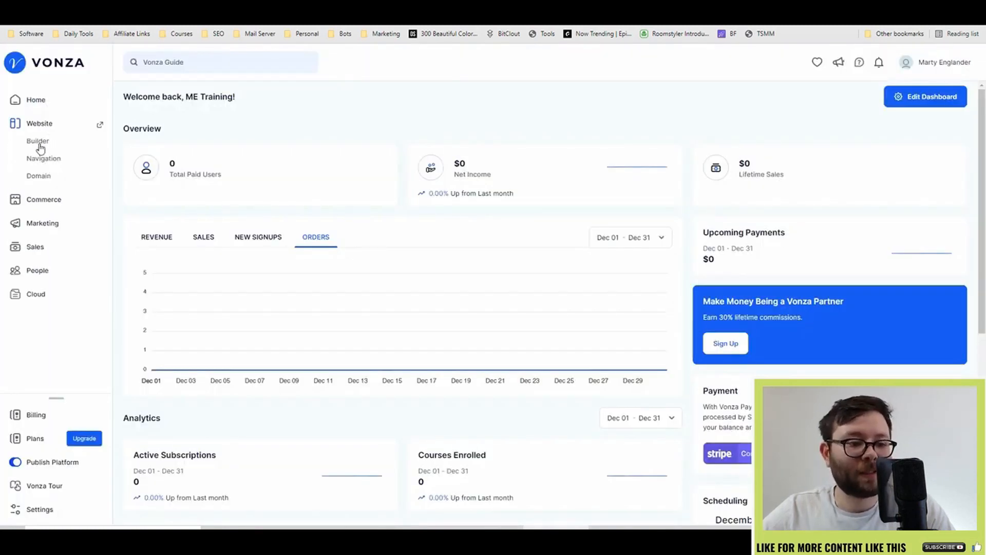
pyautogui.click(38, 142)
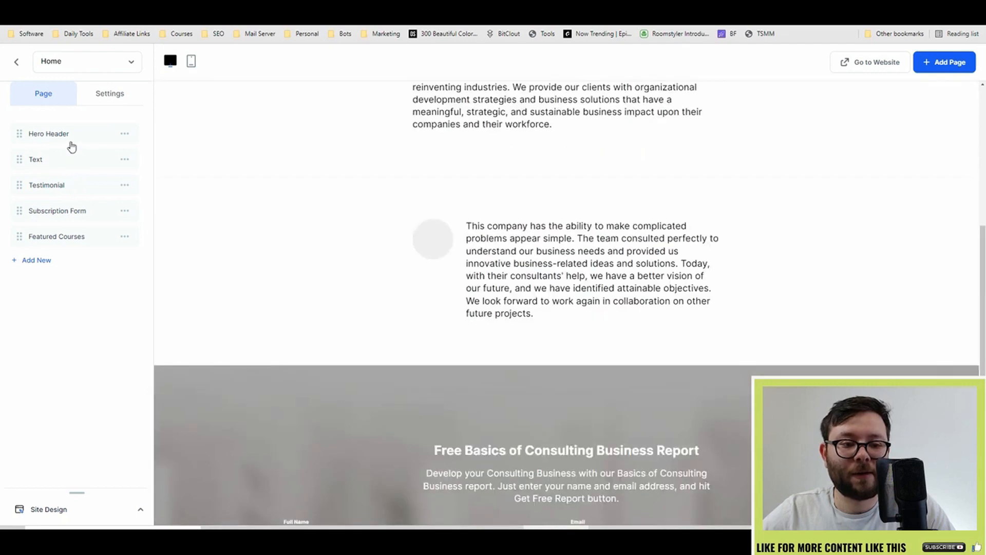
pyautogui.click(79, 134)
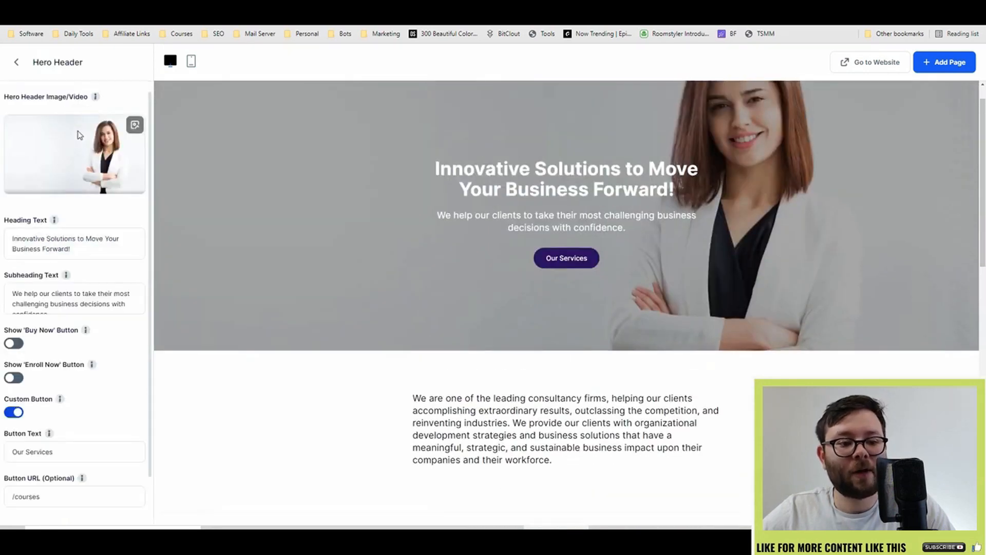
# Replace the Hero Header's heading text with "Courses for you!"
pyautogui.scroll(-1, 92, 254)
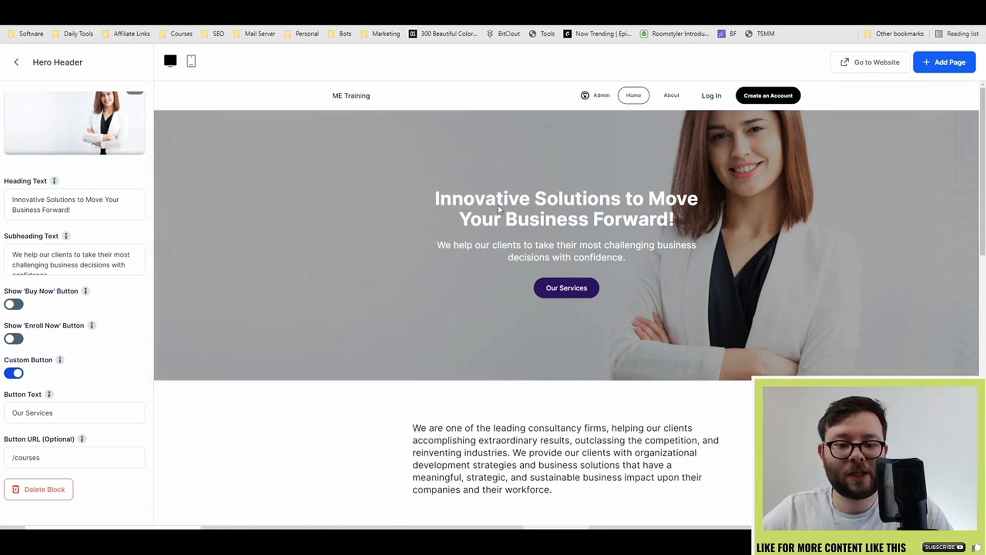
pyautogui.moveTo(113, 211); pyautogui.dragTo(1, 199)
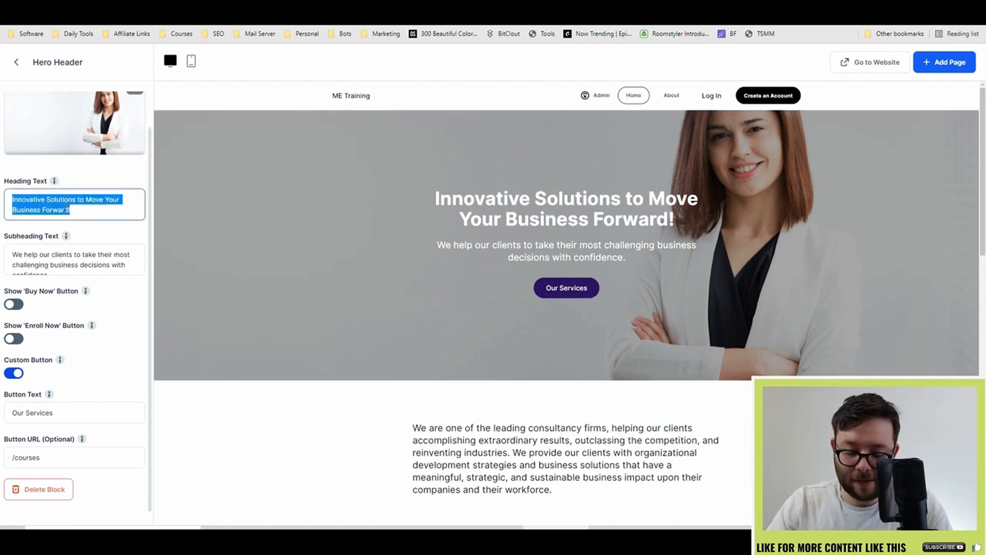
pyautogui.write('Courses for you!')
pyautogui.click(115, 366)
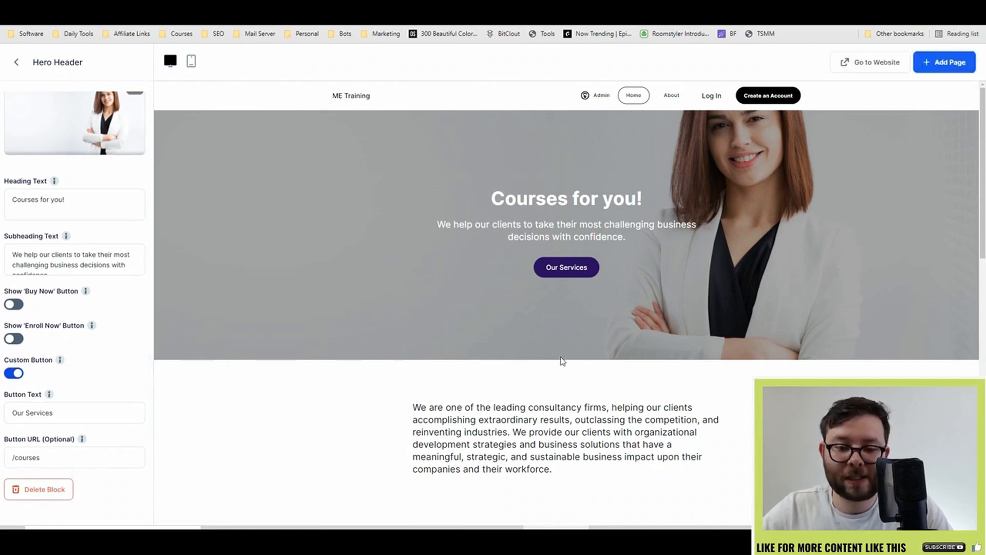
# Delete the Hero Header block from the Home page and confirm the deletion
pyautogui.click(32, 492)
pyautogui.click(386, 190)
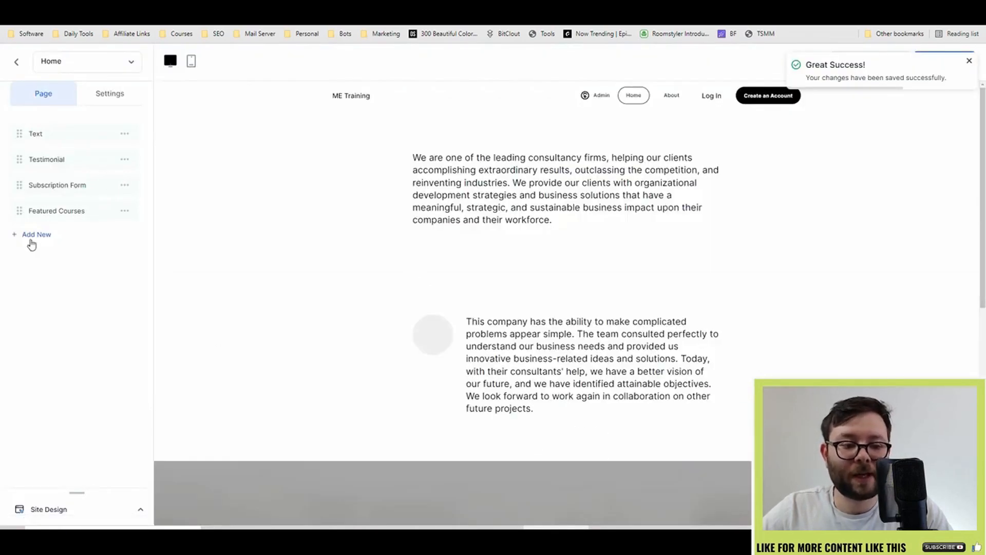
# Look through the available blocks and elements and add a new Hero Header block to the Home page
pyautogui.click(31, 240)
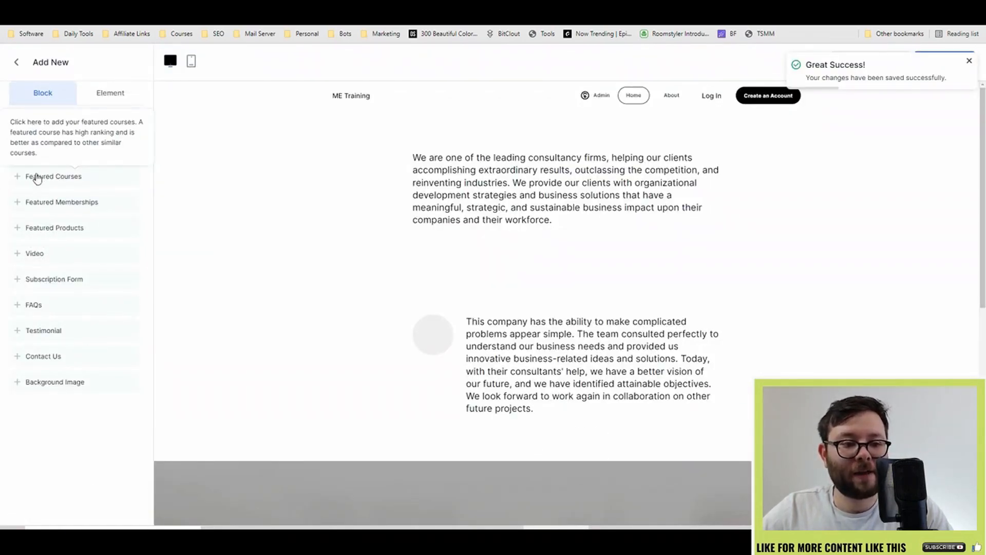
pyautogui.click(117, 102)
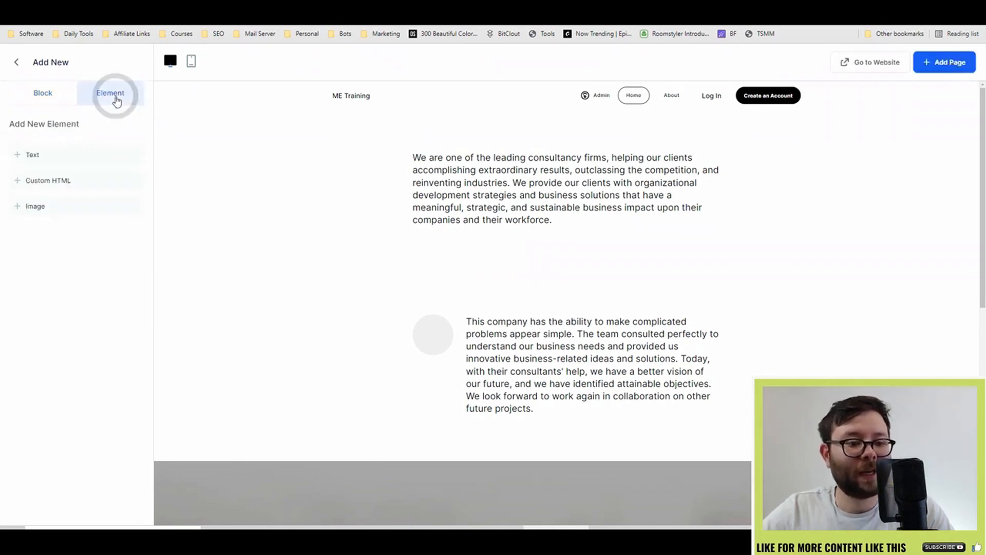
pyautogui.click(53, 96)
pyautogui.click(48, 155)
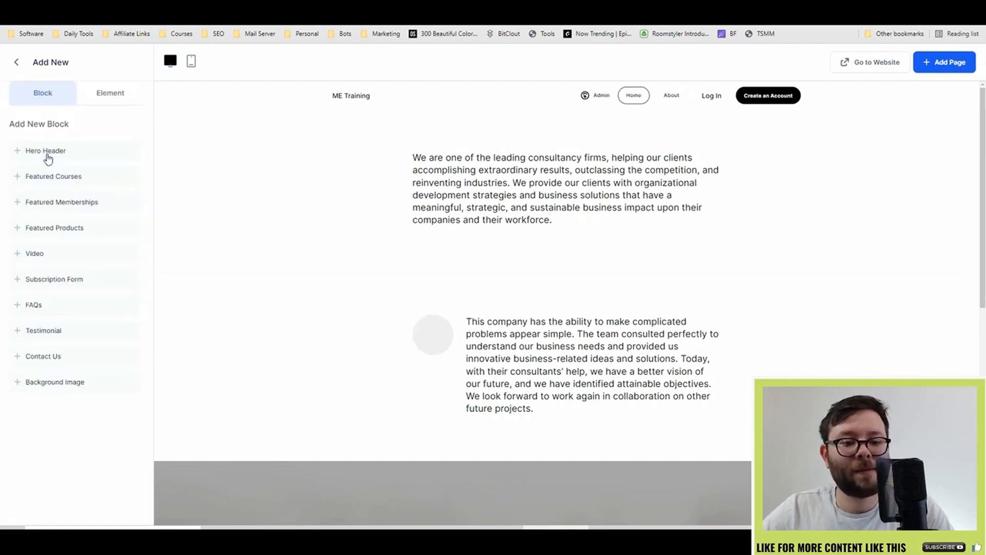
# Upload the "YTMARKETER 11 DAY STUDY" thumbnail uncropped as the new Hero Header's background image
pyautogui.click(111, 157)
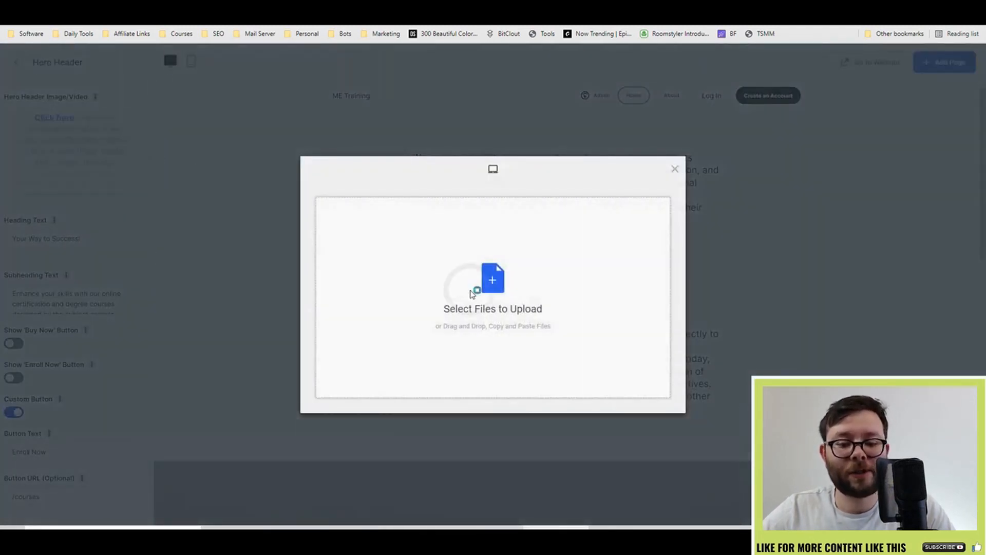
pyautogui.click(513, 287)
pyautogui.doubleClick(132, 97)
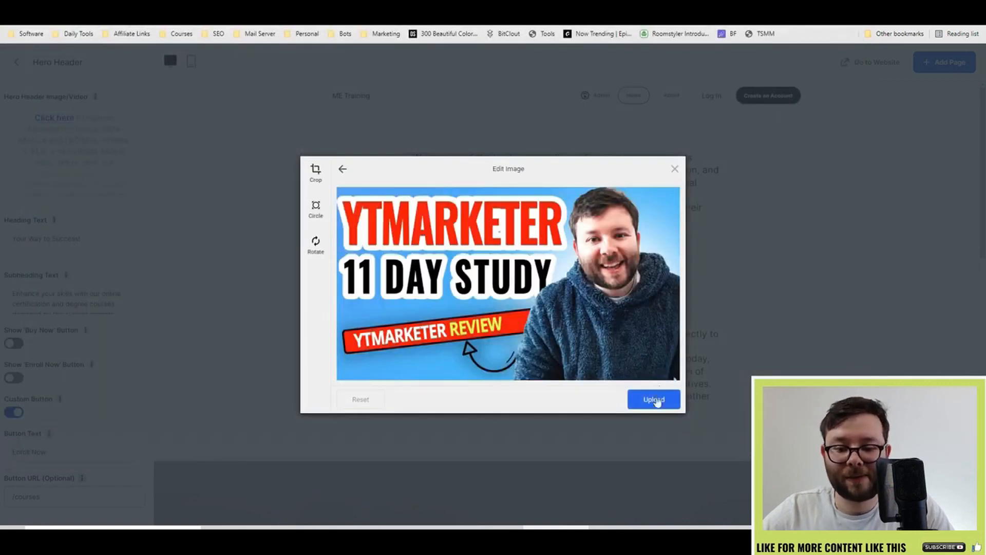
pyautogui.click(658, 396)
pyautogui.scroll(-2, 590, 316)
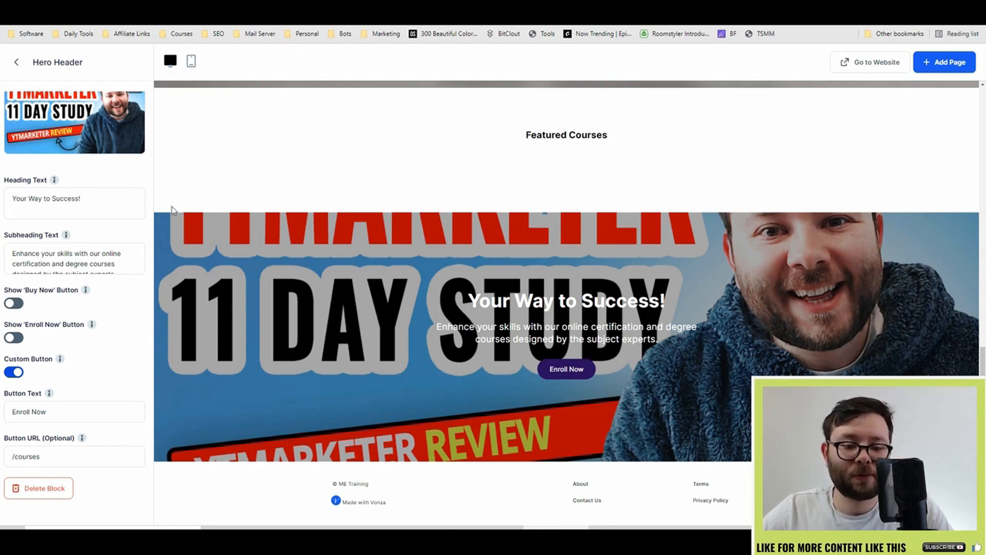
# Return to the Home page's block list and move the Hero Header block above the Text block
pyautogui.click(16, 67)
pyautogui.moveTo(19, 234); pyautogui.dragTo(31, 133)
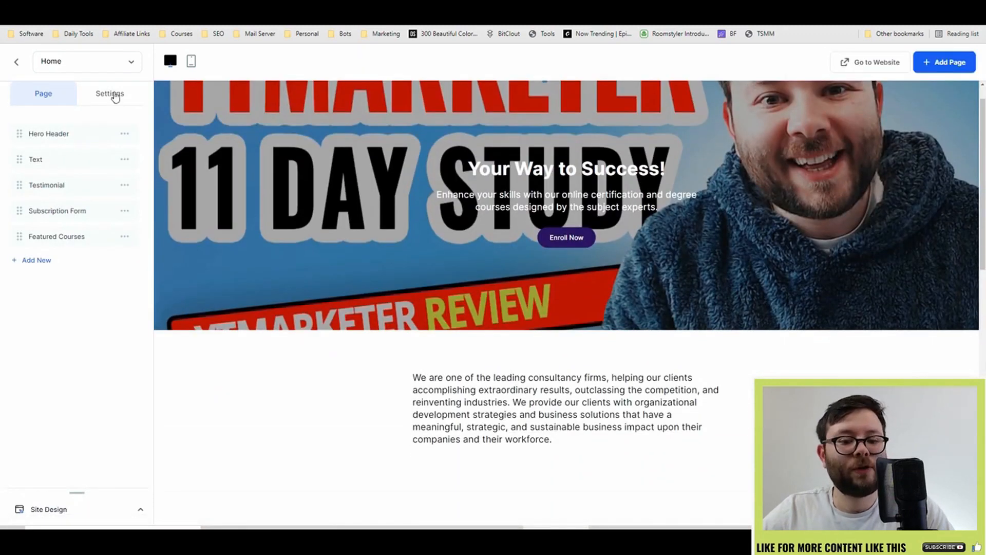
# Examine the Home page's title and URL settings and the site theme's color, font, logo and favicon options
pyautogui.click(113, 94)
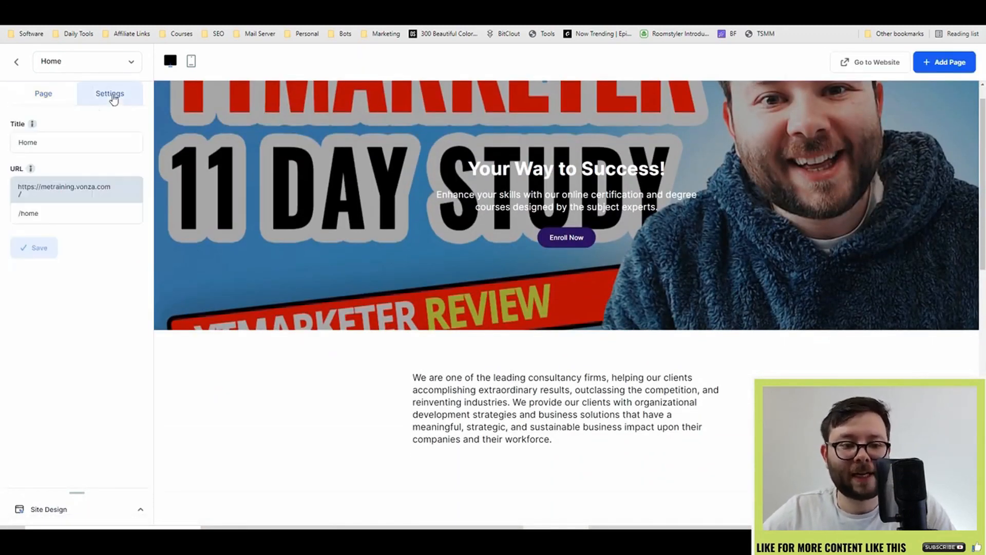
pyautogui.doubleClick(27, 142)
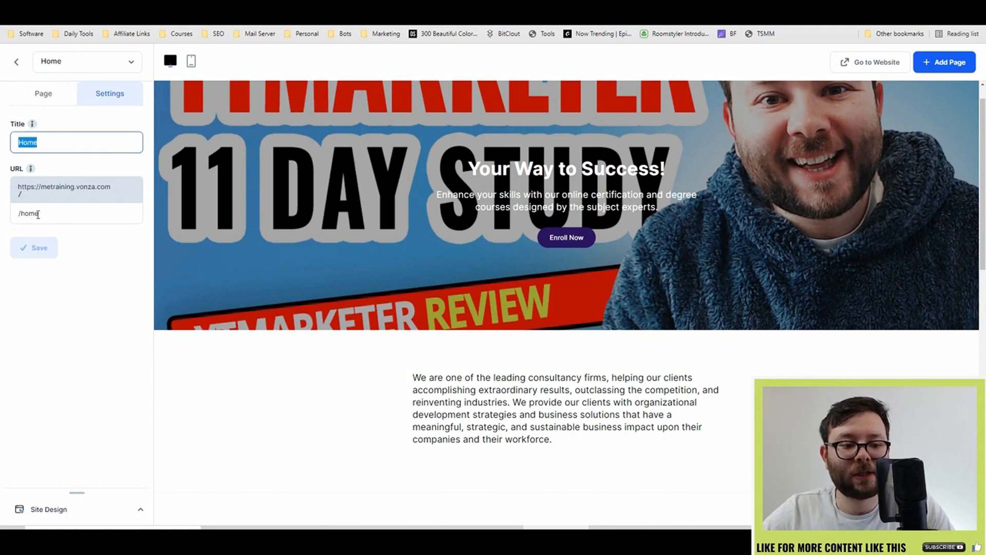
pyautogui.click(58, 513)
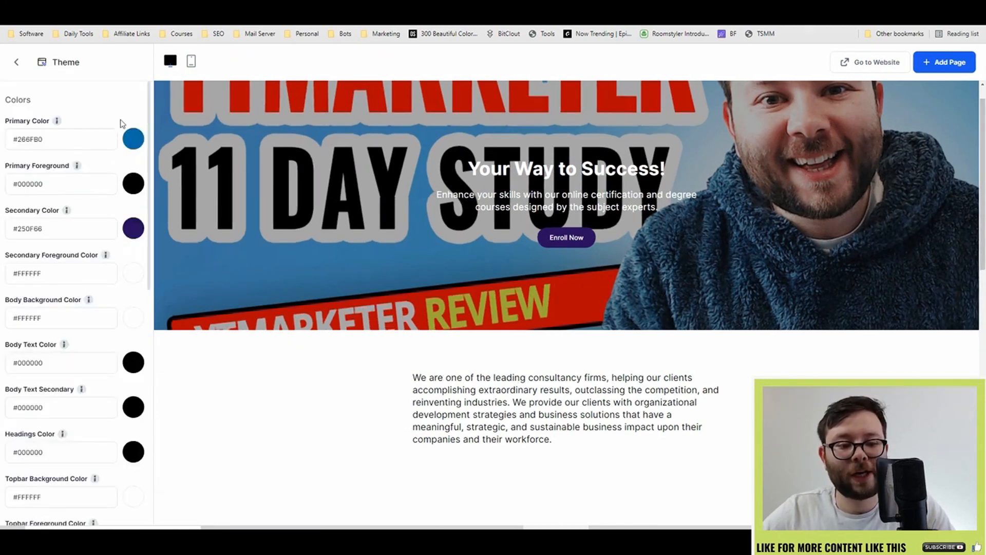
pyautogui.scroll(-1, 95, 212)
pyautogui.scroll(-9, 94, 212)
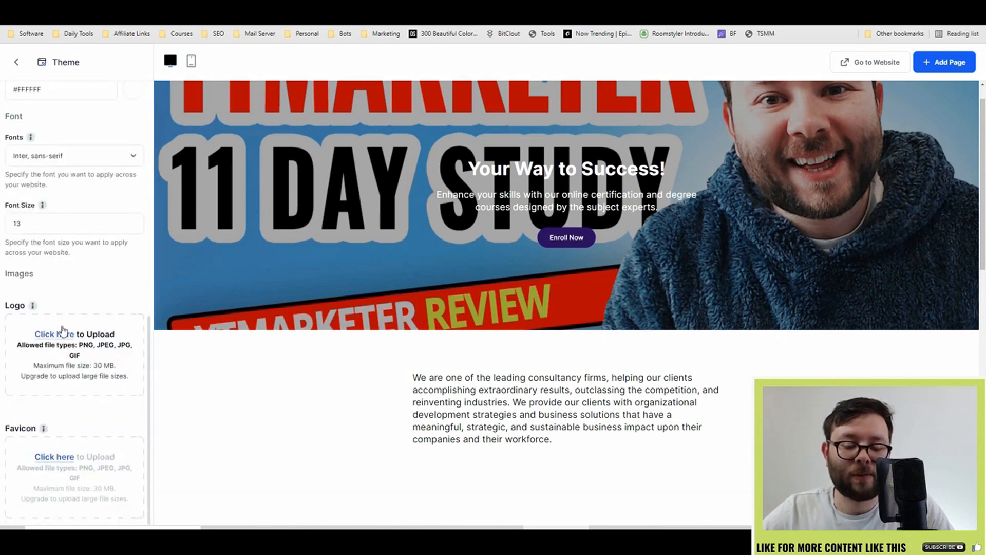
pyautogui.scroll(10, 59, 452)
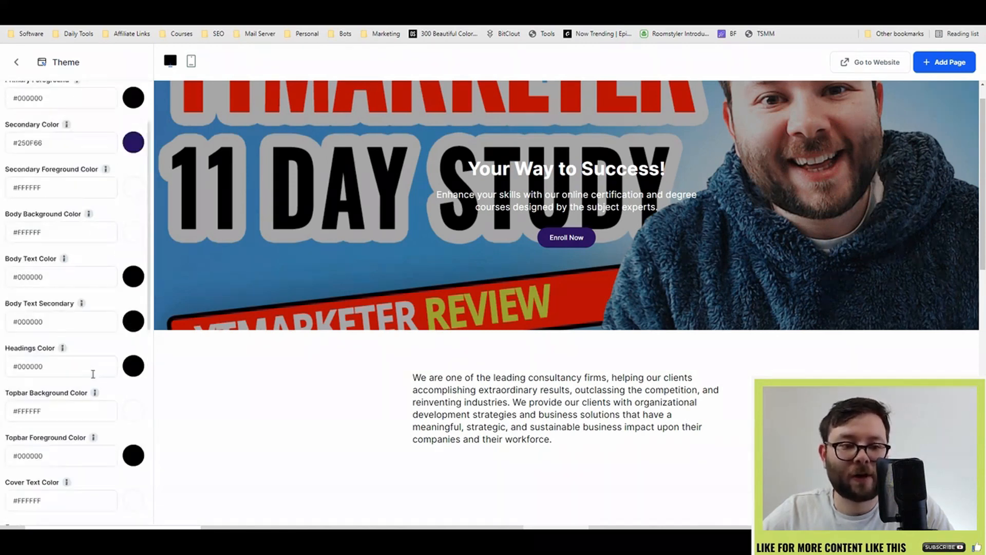
# Preview the Home page in the mobile layout and look over the full page in the desktop layout
pyautogui.click(192, 63)
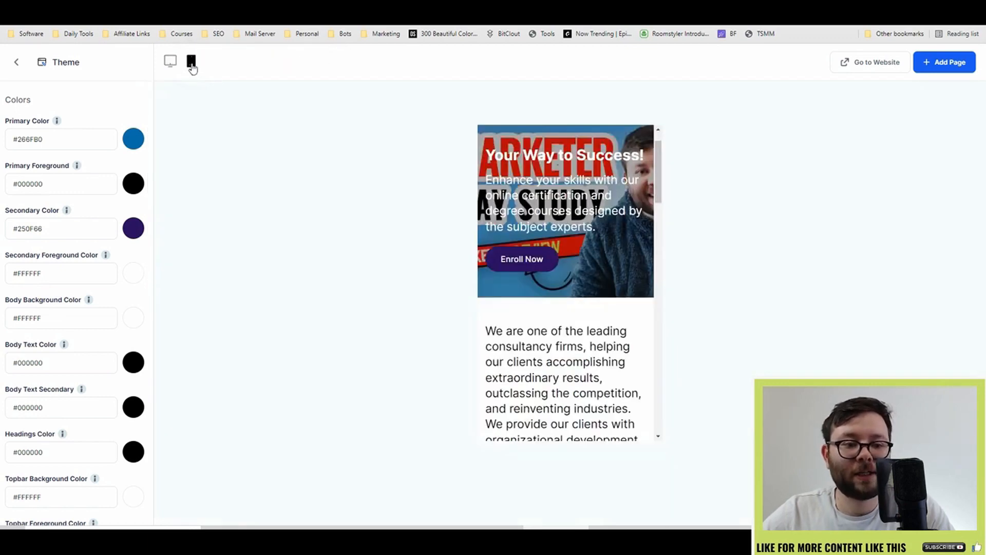
pyautogui.scroll(-10, 588, 233)
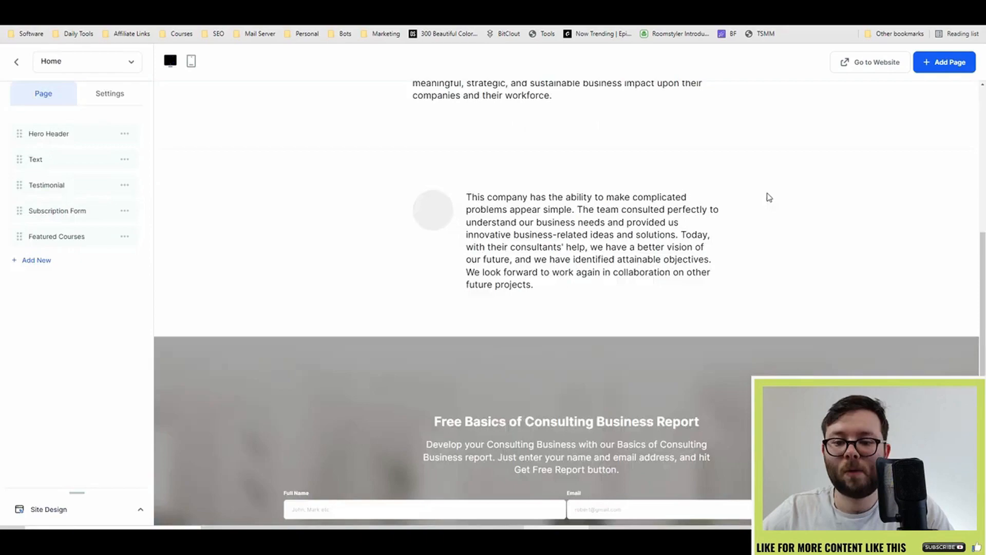
pyautogui.scroll(10, 787, 195)
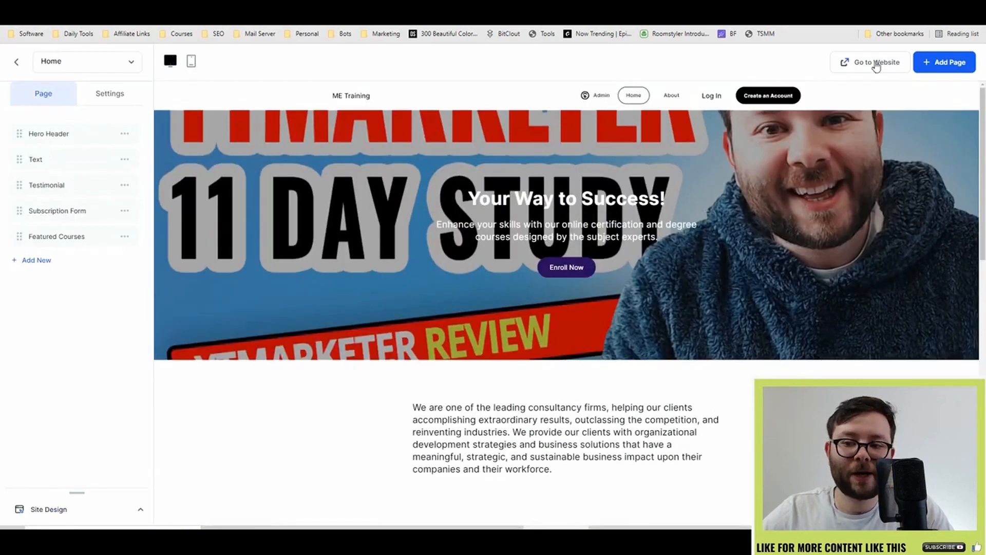
# Open the live website and look through the published Home page
pyautogui.click(873, 70)
pyautogui.scroll(-10, 655, 155)
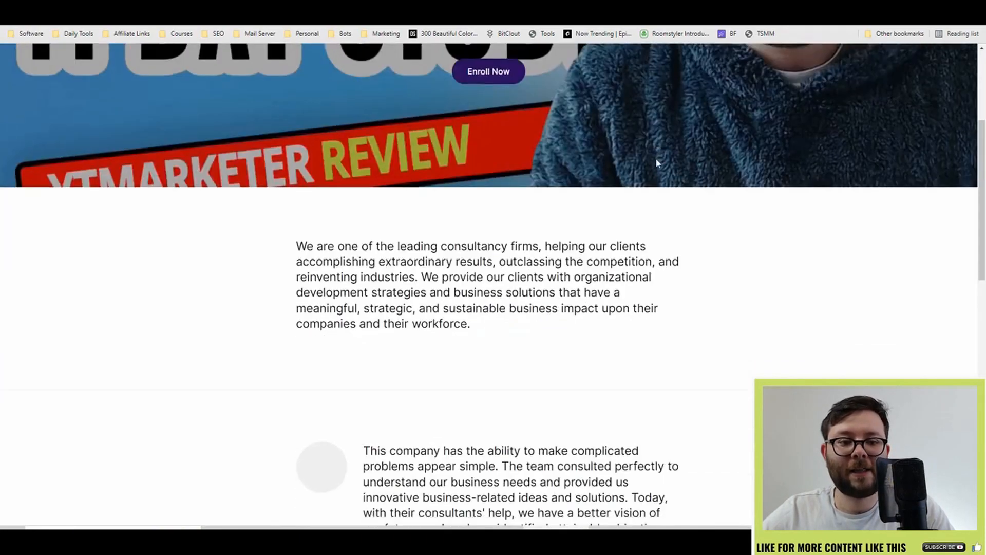
pyautogui.scroll(-6, 662, 174)
pyautogui.scroll(3, 446, 195)
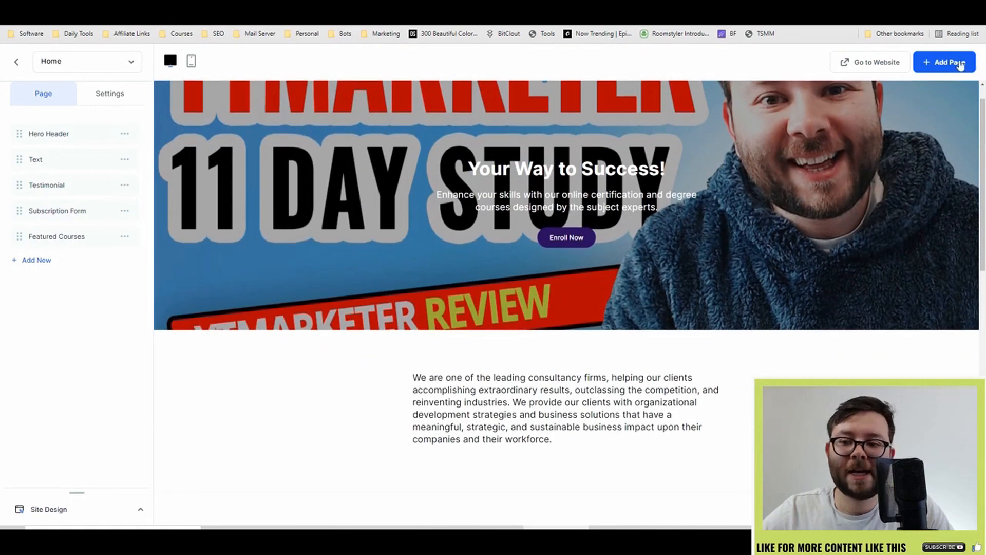
# Add a page titled Services with the URL services and the content "welcome!", and open the choice of new blocks for it
pyautogui.click(961, 66)
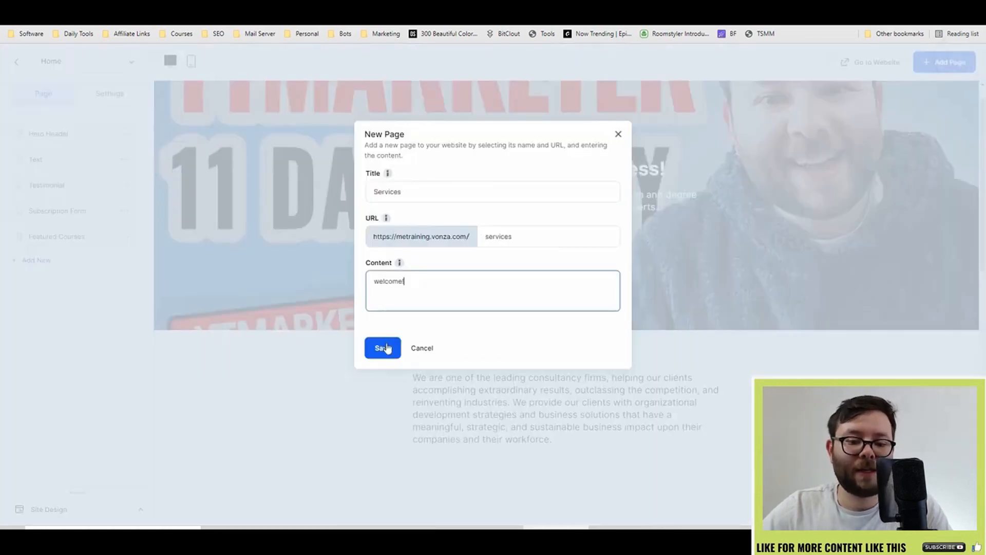
pyautogui.click(381, 347)
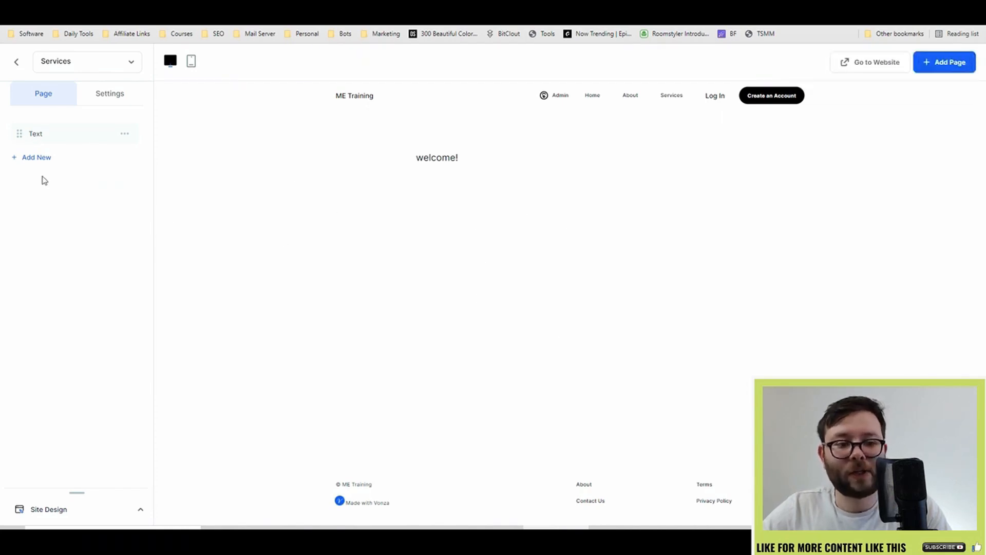
pyautogui.click(41, 157)
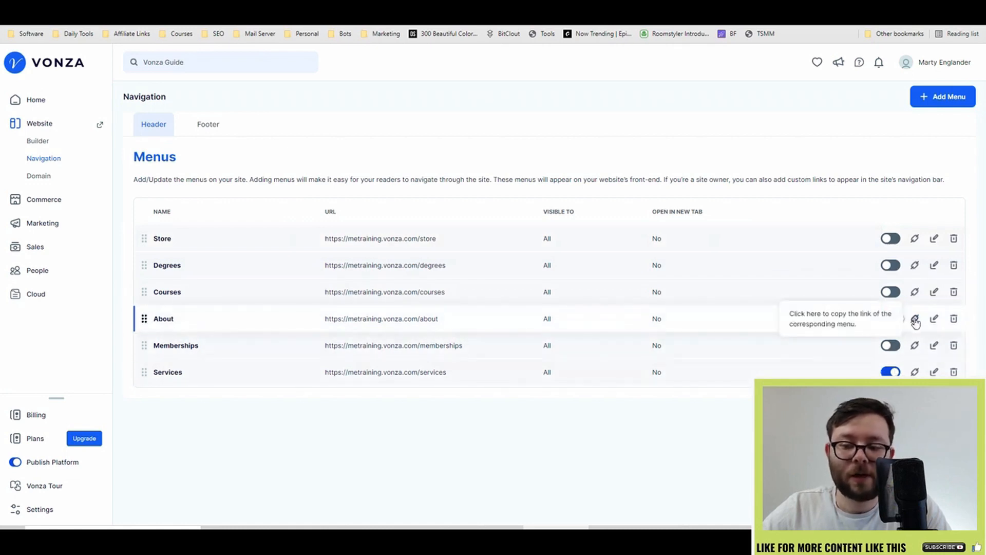
# Examine the display location, new-tab and visibility options of the Degrees menu in the website's header navigation
pyautogui.click(936, 266)
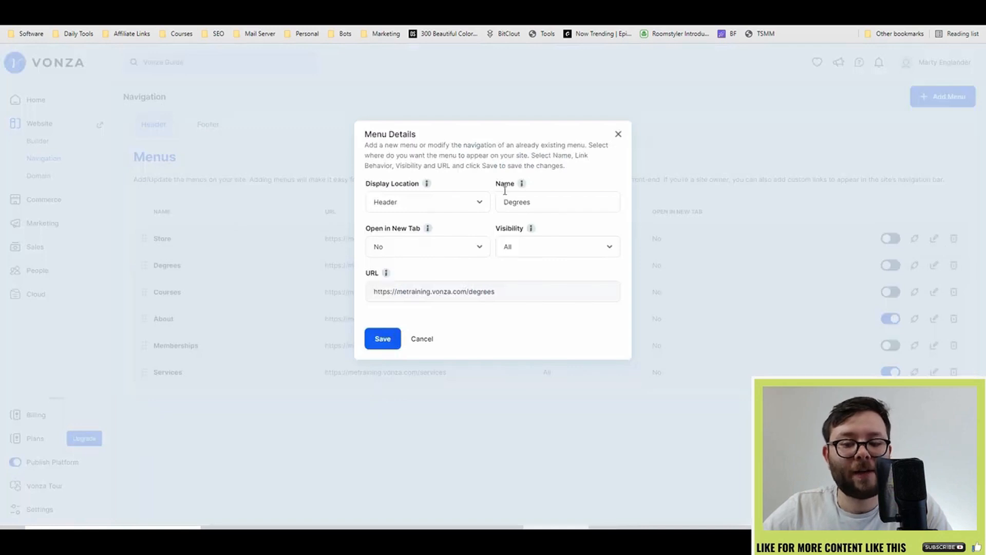
pyautogui.click(477, 198)
pyautogui.click(468, 196)
pyautogui.click(450, 245)
pyautogui.click(474, 252)
pyautogui.click(565, 254)
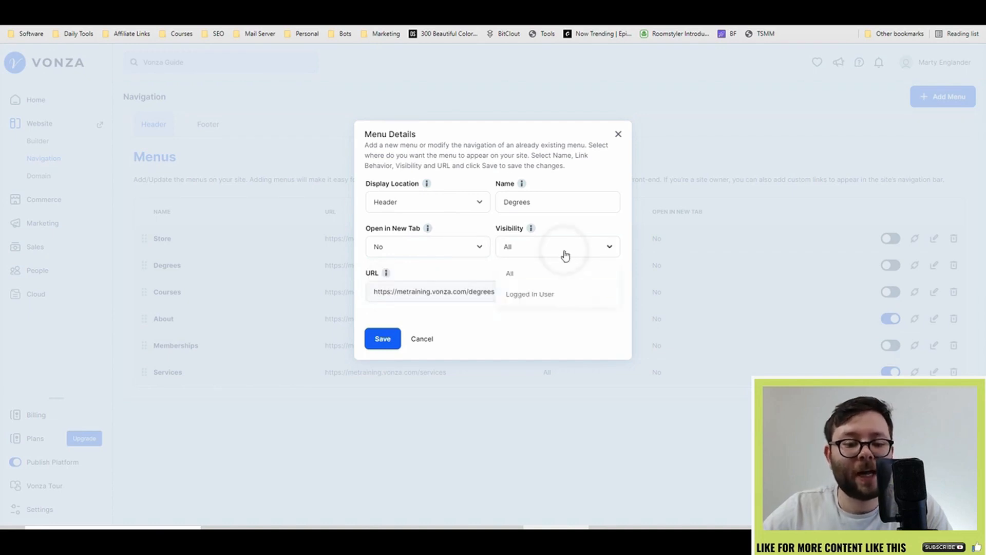
pyautogui.click(565, 255)
pyautogui.click(568, 256)
pyautogui.click(590, 337)
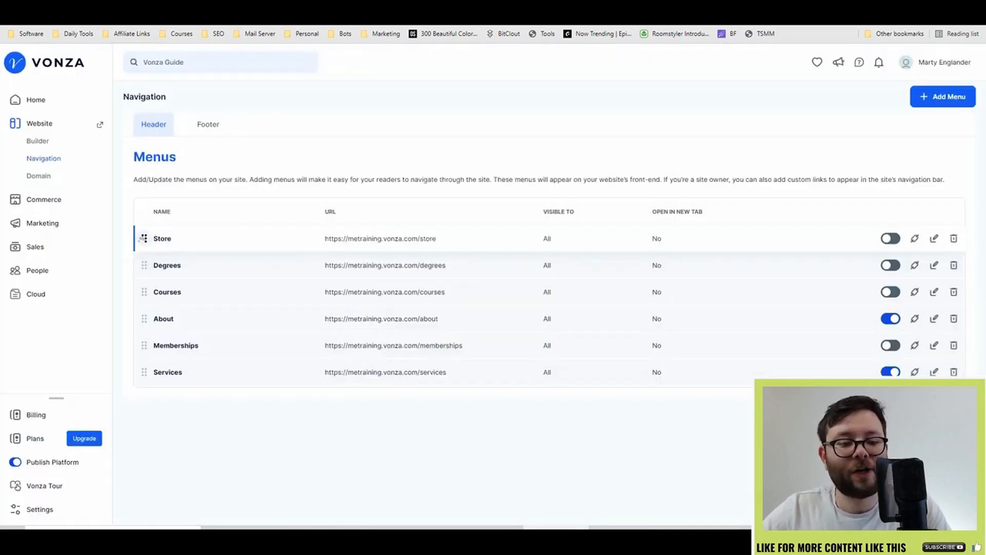
# Move the Store menu to the position of Courses in the header navigation and view the footer menus
pyautogui.moveTo(144, 239); pyautogui.dragTo(144, 293)
pyautogui.click(210, 129)
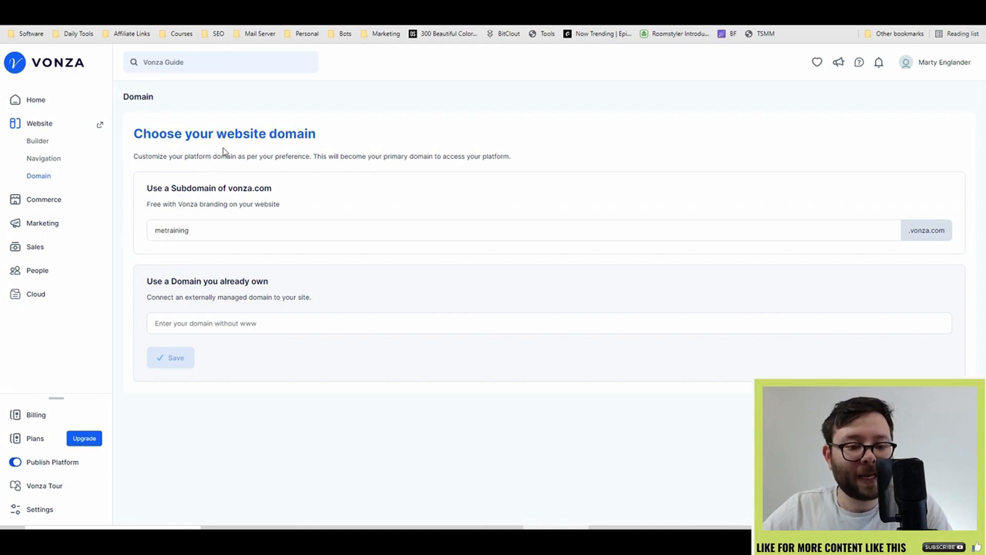
# Examine the website's subdomain setting and the existing course in the course list
pyautogui.click(190, 230)
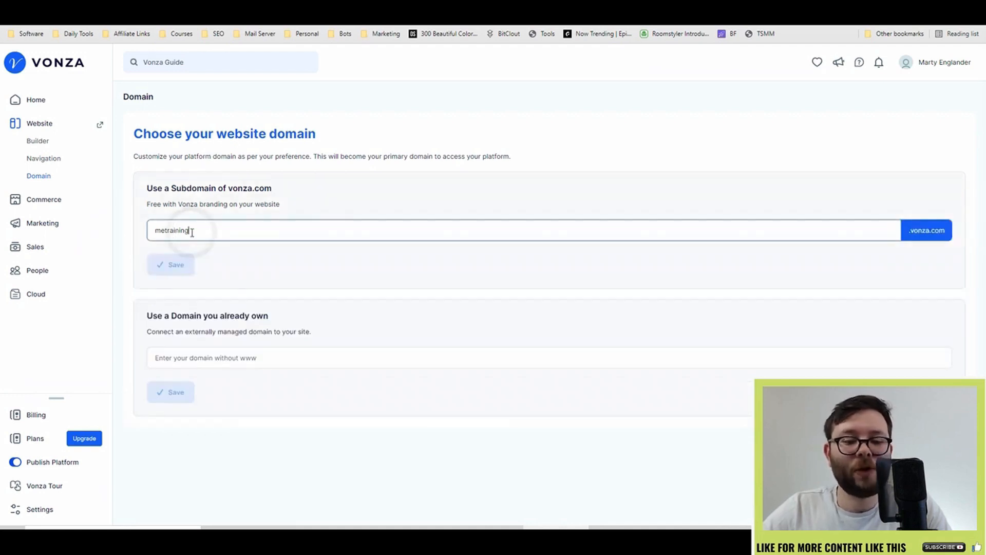
pyautogui.doubleClick(191, 231)
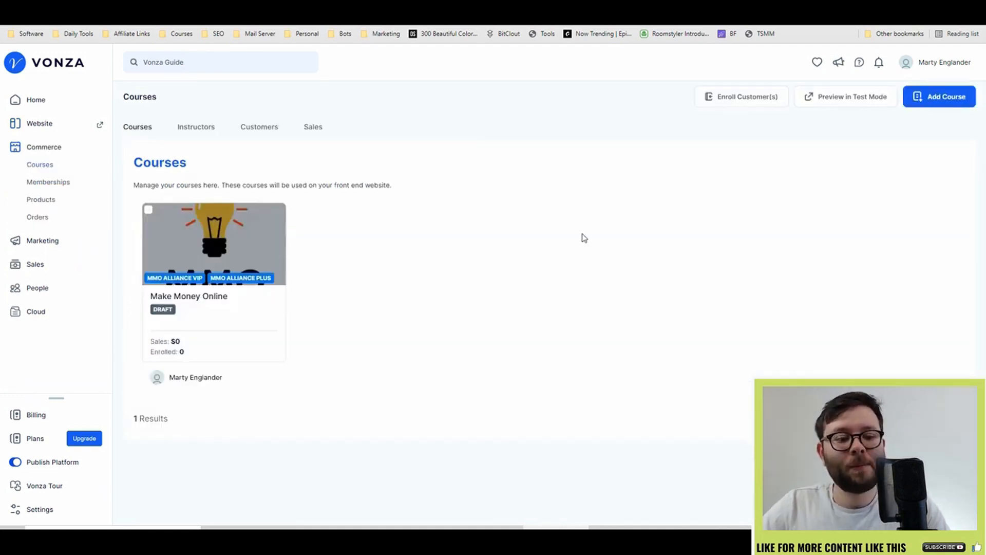
pyautogui.moveTo(267, 260)
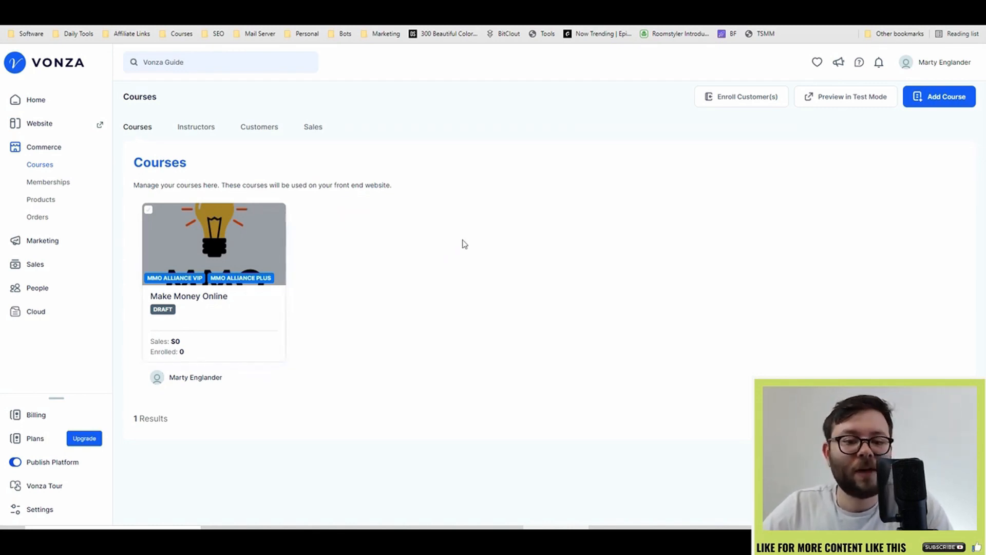
# Create a course titled "Youtube Training" with the subtitle "How to Youtube"
pyautogui.click(954, 100)
pyautogui.click(468, 186)
pyautogui.click(380, 274)
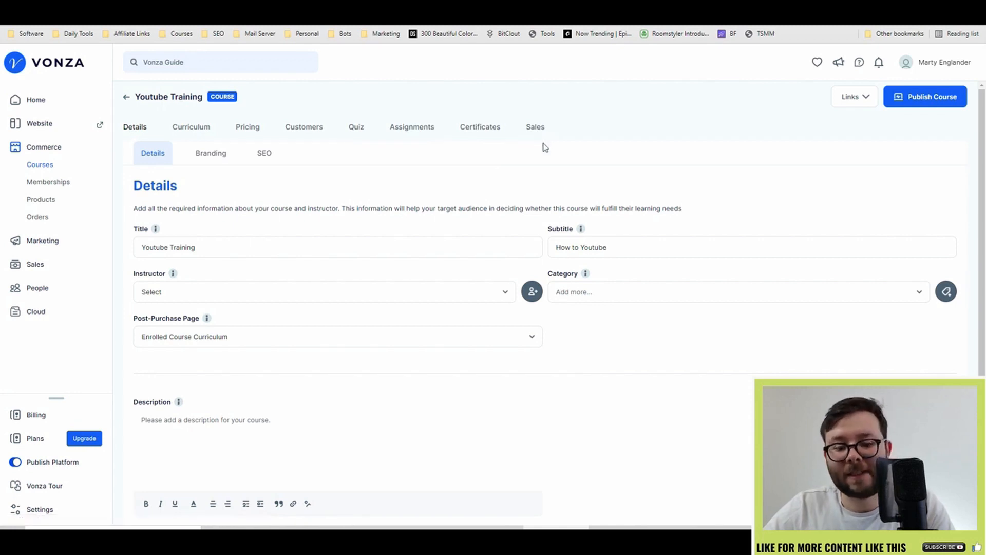
# Choose the course's instructor and create a category named Test for the course
pyautogui.scroll(-1, 360, 216)
pyautogui.click(306, 240)
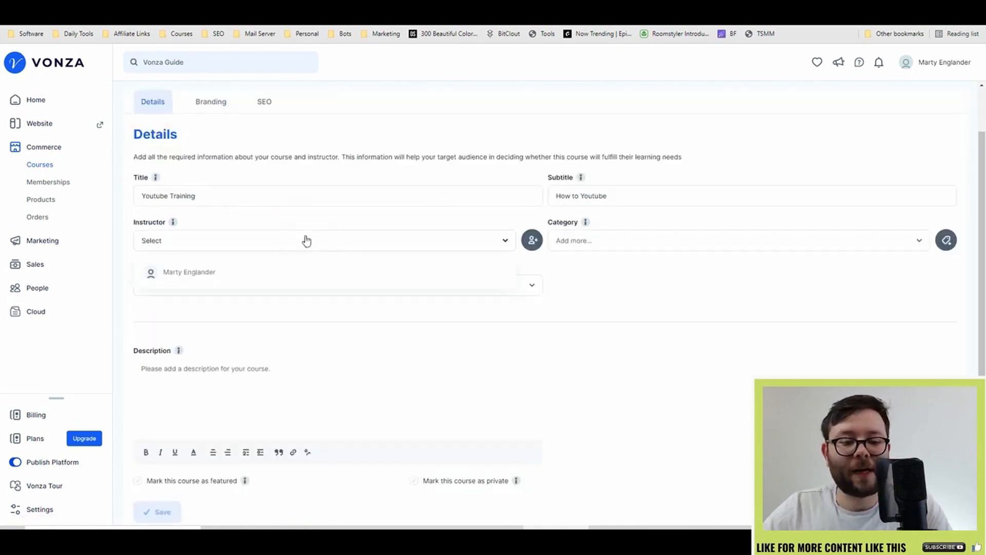
pyautogui.click(332, 277)
pyautogui.click(622, 242)
pyautogui.click(951, 248)
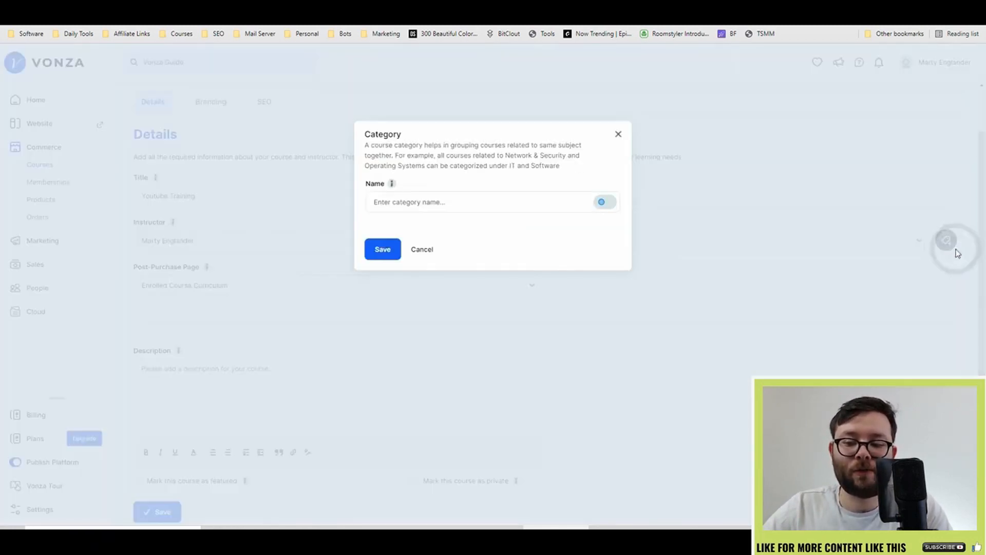
pyautogui.click(490, 206)
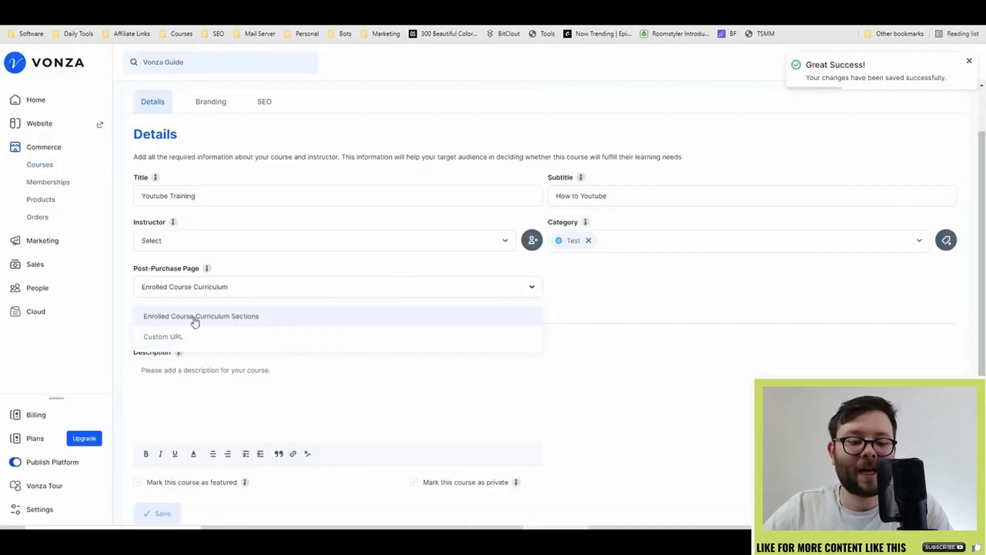
# Try the Custom URL option, set the post-purchase page to Enrolled Course Curriculum Sections and save the course details
pyautogui.click(164, 337)
pyautogui.click(597, 286)
pyautogui.click(337, 290)
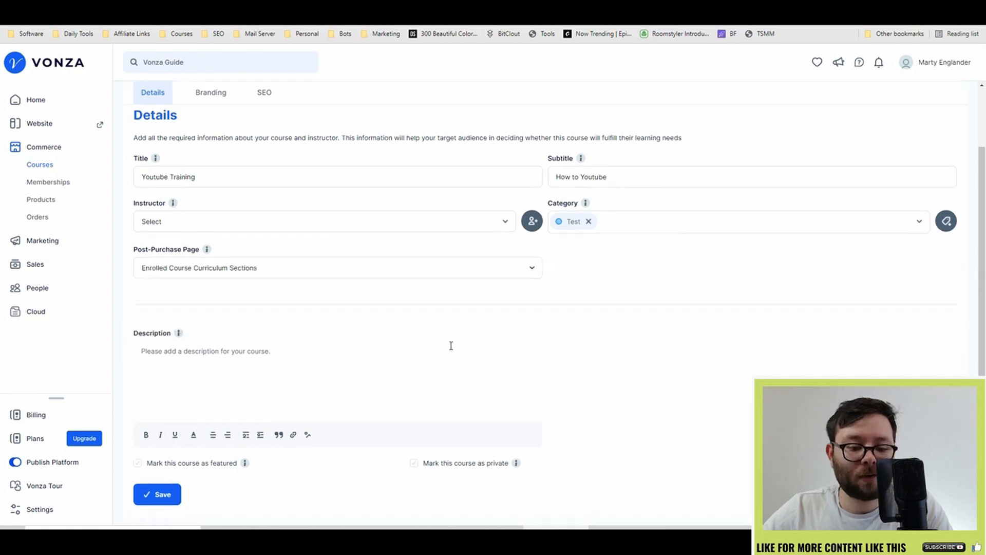
pyautogui.scroll(1, 411, 340)
pyautogui.scroll(-1, 379, 334)
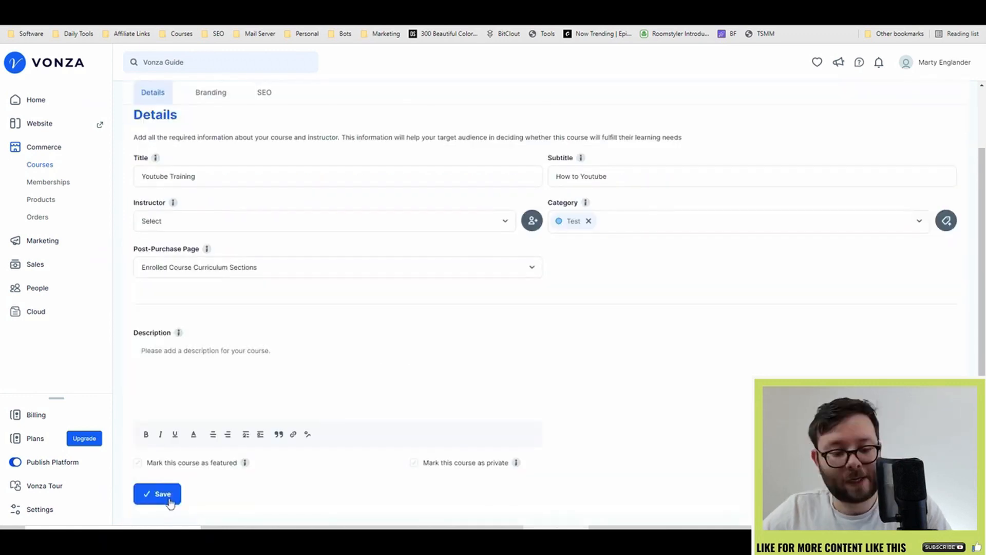
pyautogui.click(167, 494)
# Upload the MMO Alliance logo as the course's branding thumbnail, looking at the crop, circle and rotate options
pyautogui.click(252, 258)
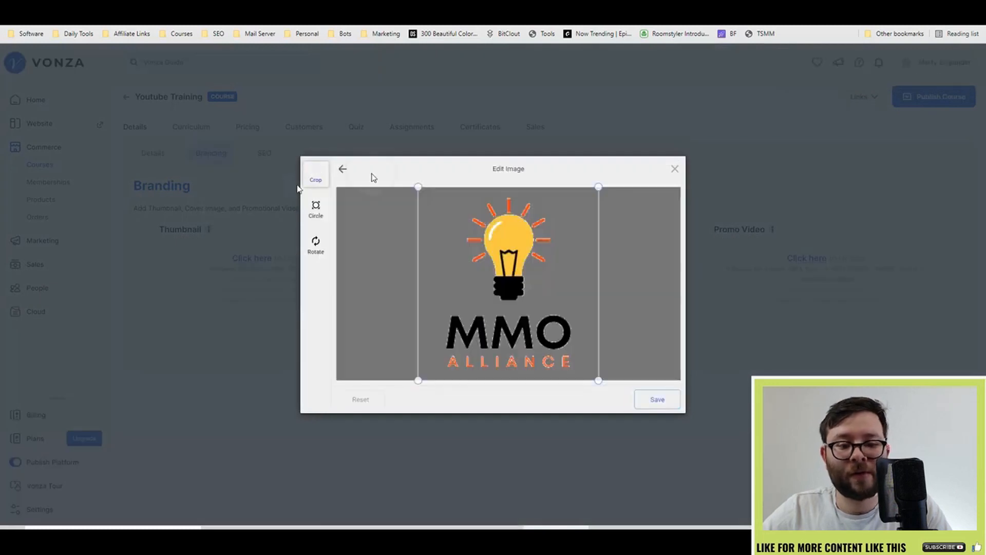
pyautogui.click(316, 208)
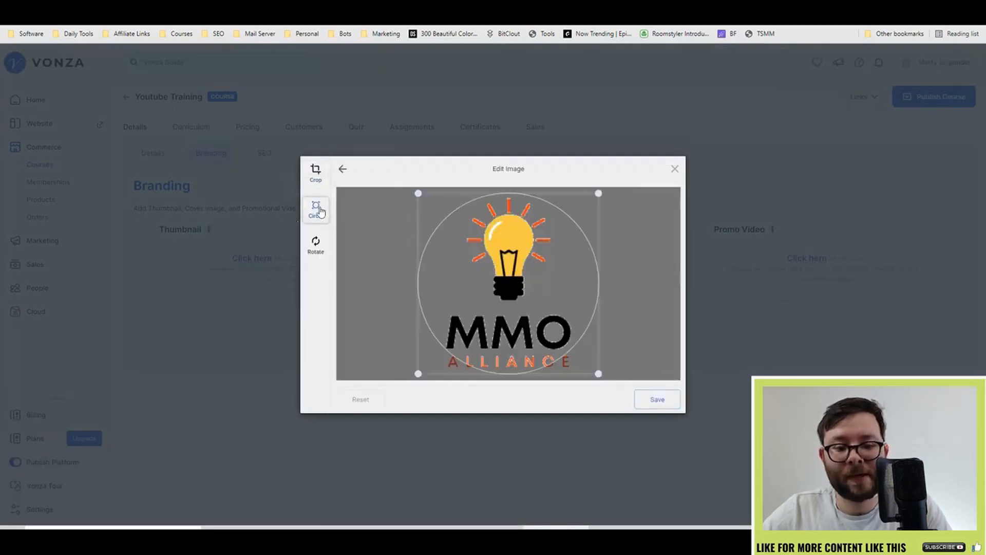
pyautogui.click(318, 248)
pyautogui.click(658, 399)
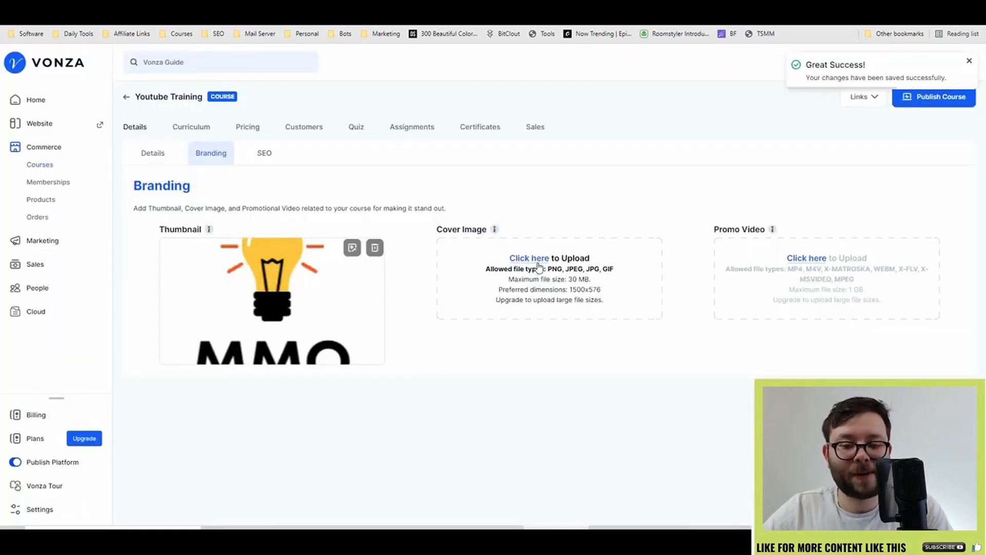
# Upload the "YTMARKETER 11 DAY STUDY" picture uncropped as the course's cover image
pyautogui.click(538, 265)
pyautogui.click(331, 273)
pyautogui.doubleClick(127, 87)
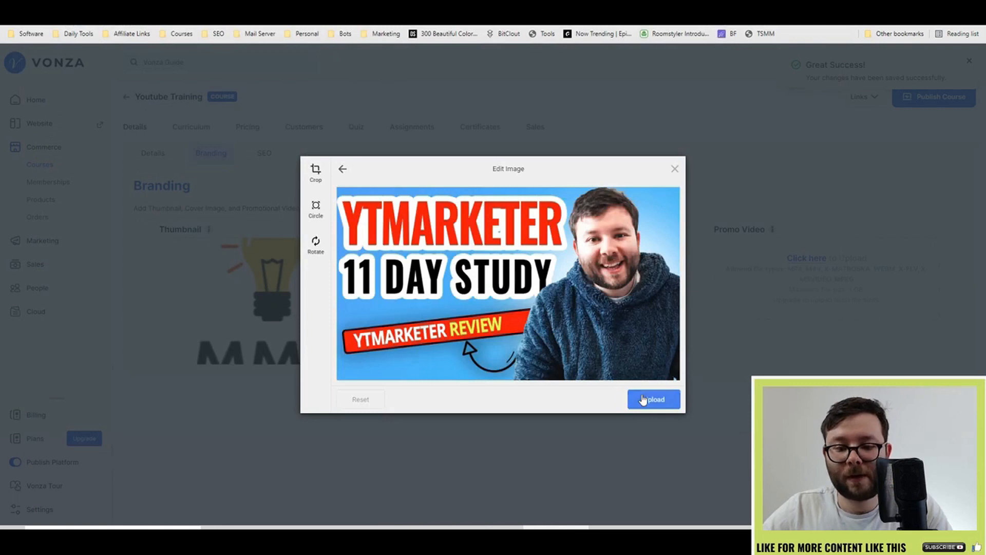
pyautogui.click(643, 400)
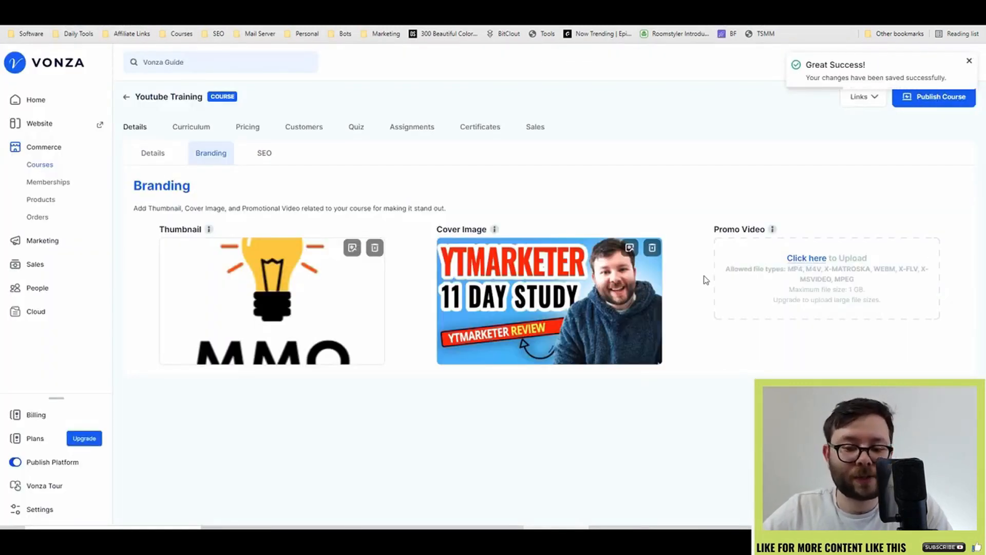
# Examine the course's SEO settings, including the URL, page title, meta description and meta keywords
pyautogui.click(268, 155)
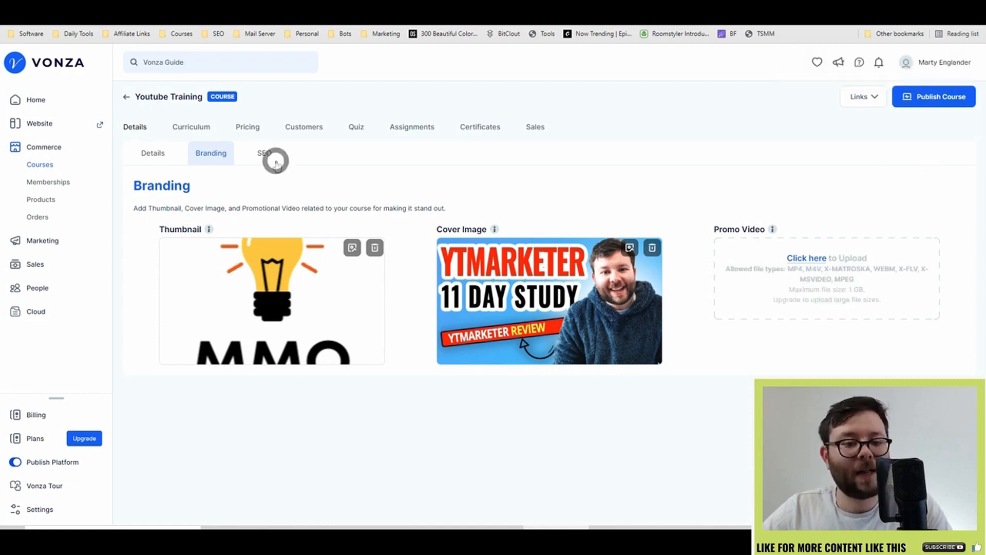
pyautogui.tripleClick(335, 290)
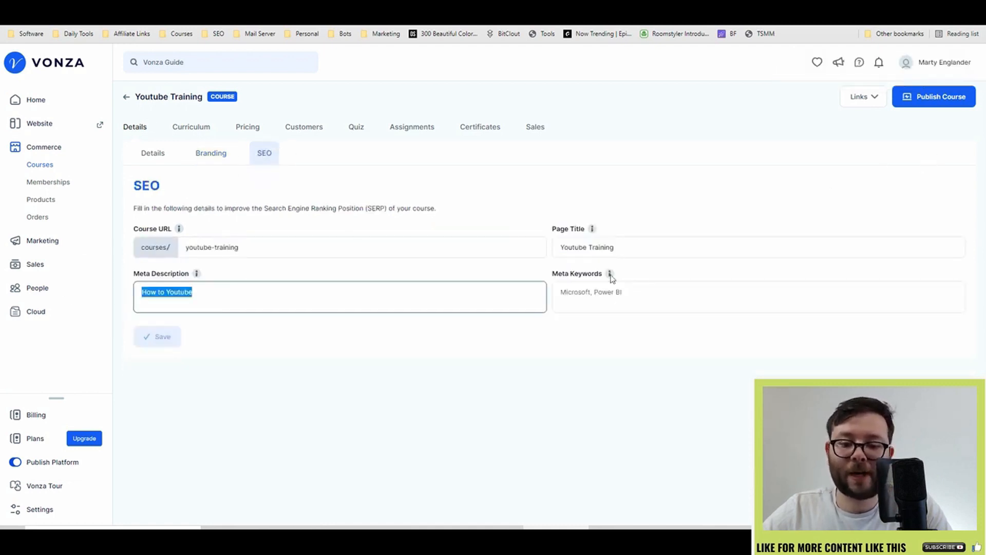
# Add a section titled "The Basics" to the course's curriculum
pyautogui.click(212, 133)
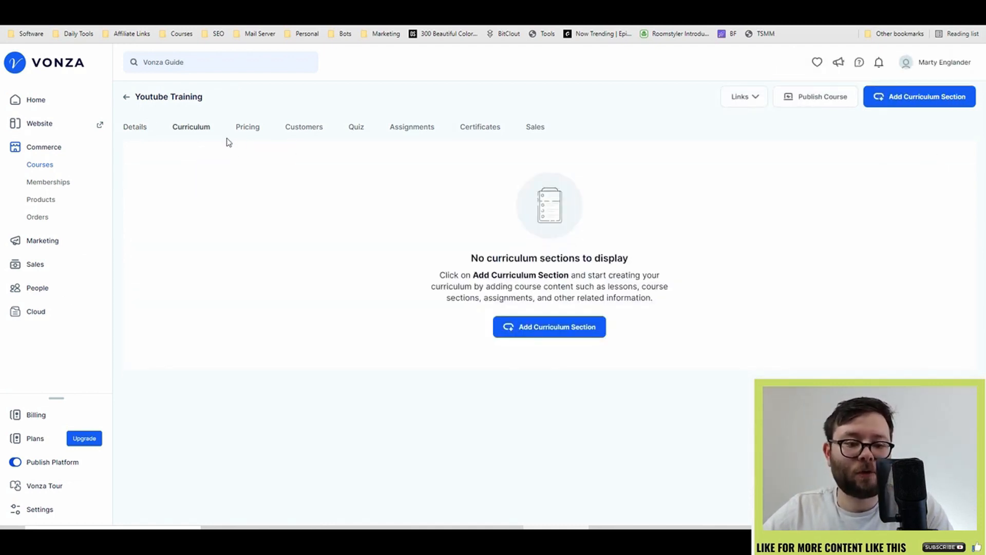
pyautogui.click(568, 332)
pyautogui.click(405, 180)
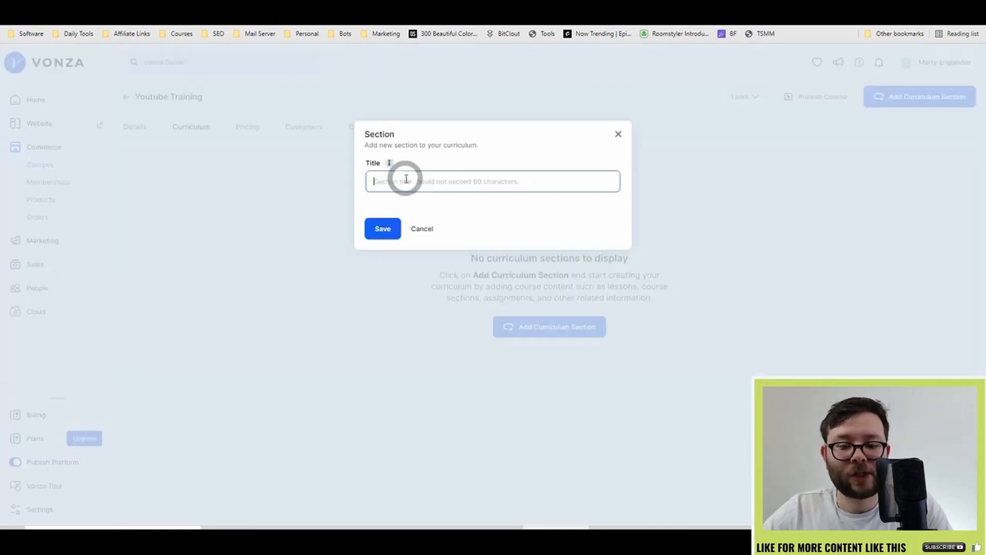
pyautogui.write('The Basics')
pyautogui.press('Return')
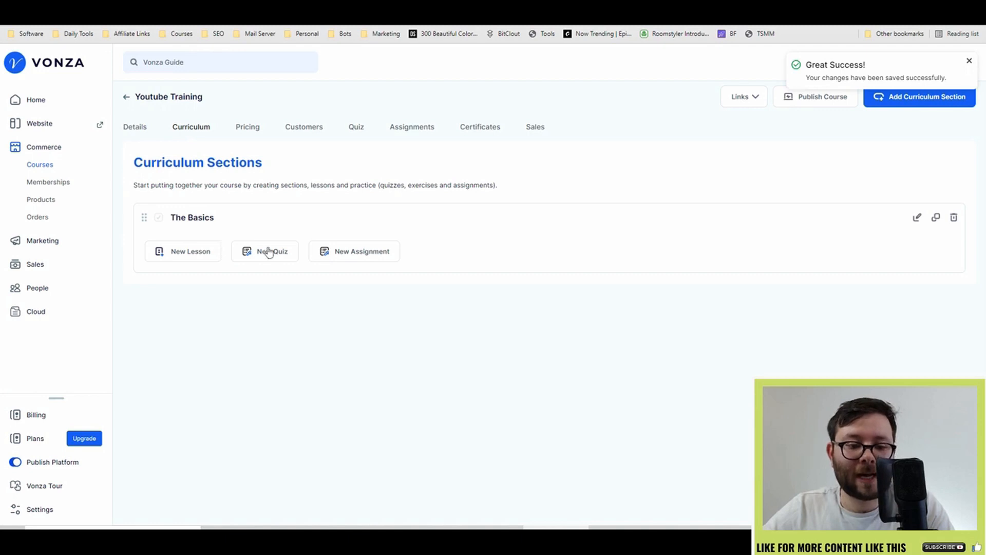
# Add the lessons "What is Youtube", "Youtube editing" and "Youtube uploading" to The Basics section
pyautogui.click(188, 255)
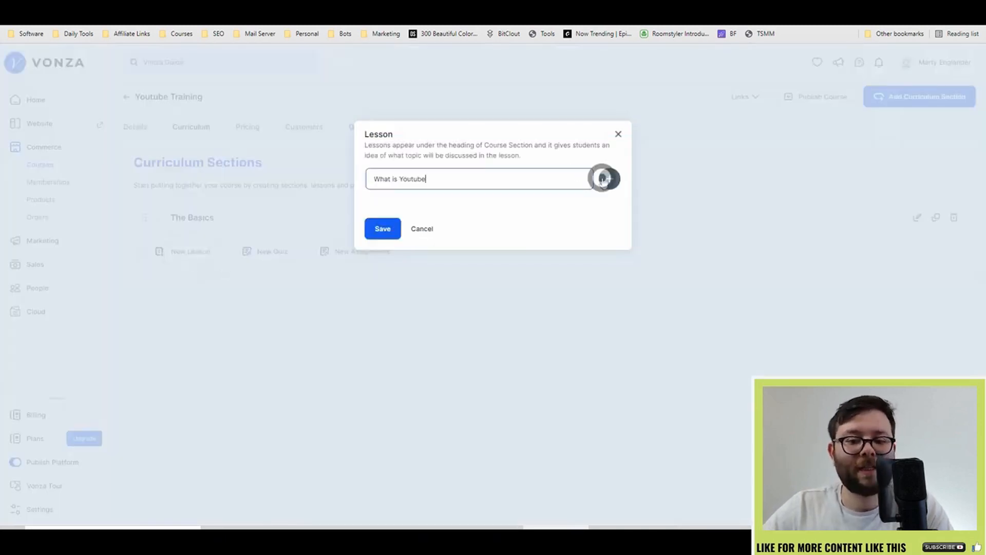
pyautogui.click(604, 182)
pyautogui.click(609, 213)
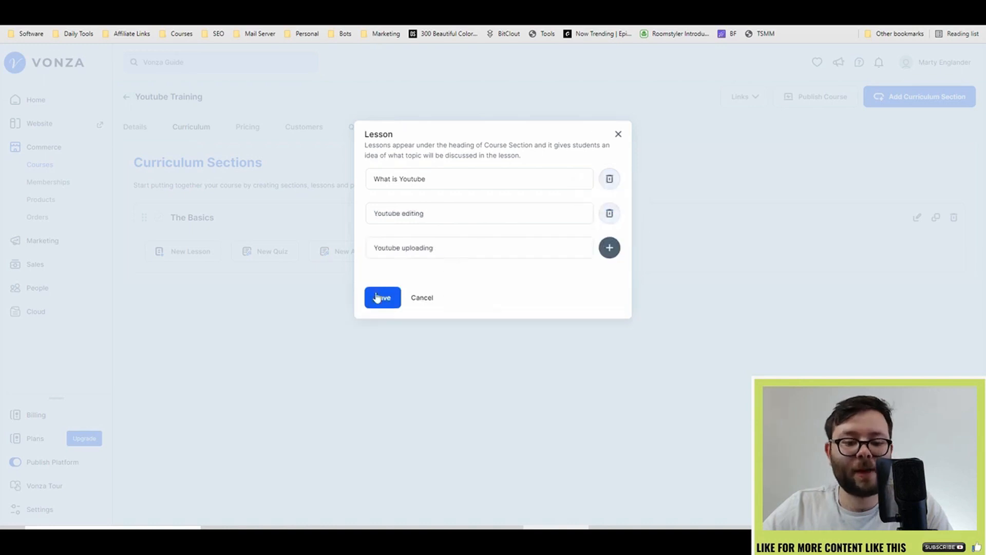
pyautogui.click(380, 295)
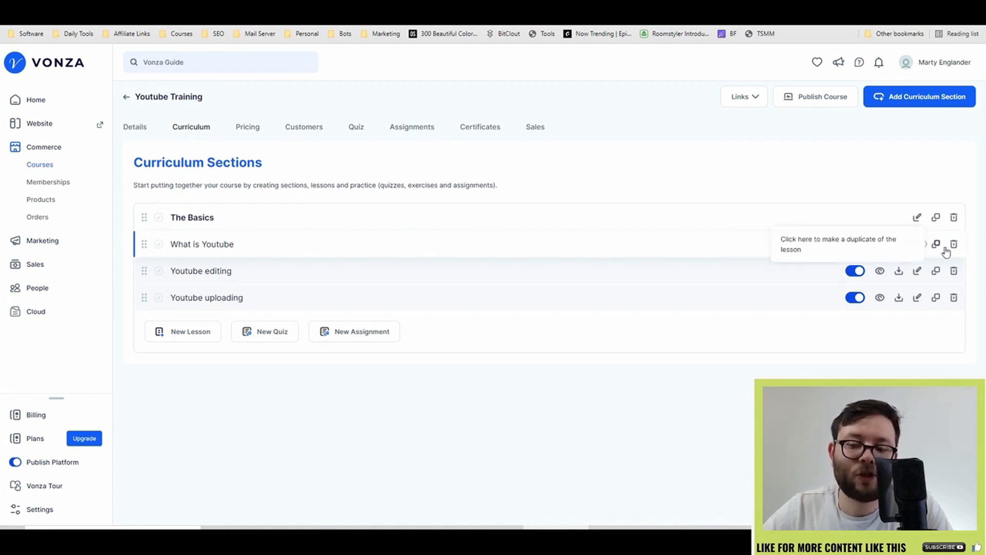
# Upload fw8ben.pdf from the Desktop as content of the "What is Youtube" lesson
pyautogui.click(195, 247)
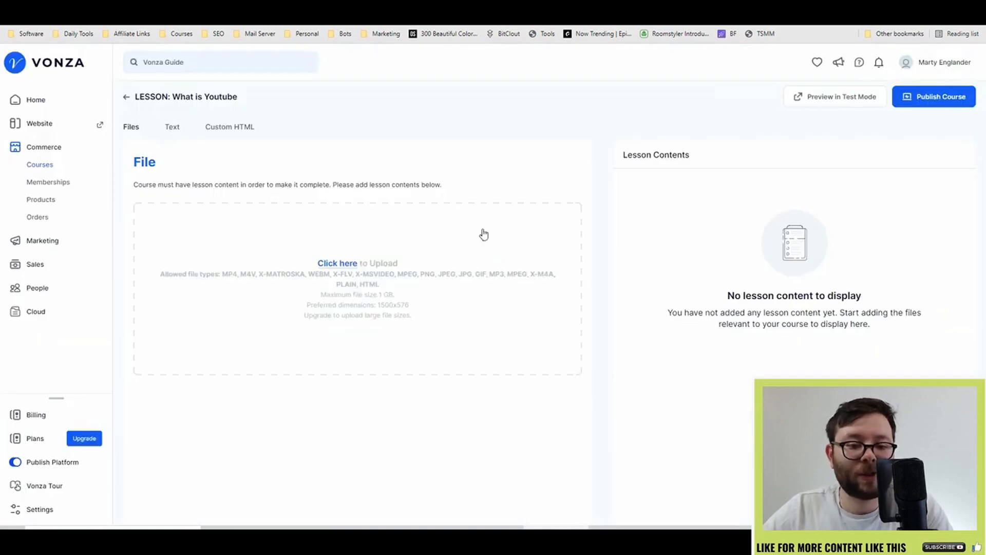
pyautogui.click(354, 263)
pyautogui.click(431, 317)
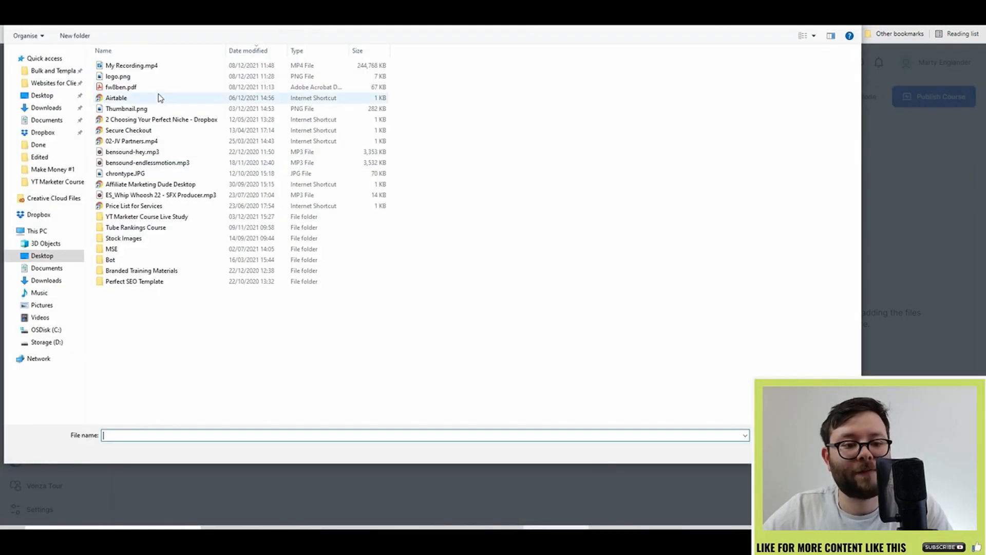
pyautogui.doubleClick(158, 93)
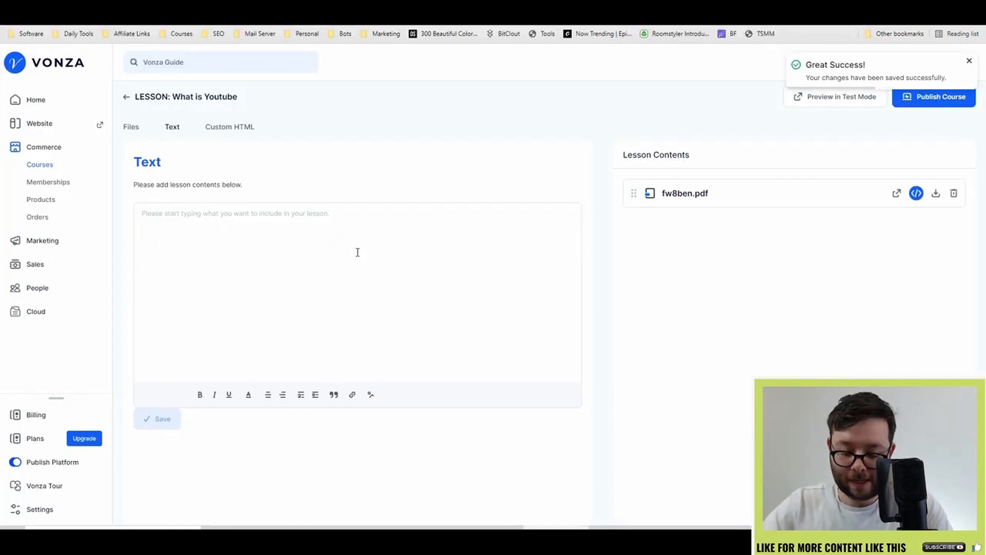
# Enter the lesson text "Add custom text here!" and link the word "here!" to #
pyautogui.write('Add custom text here!')
pyautogui.doubleClick(199, 214)
pyautogui.click(353, 394)
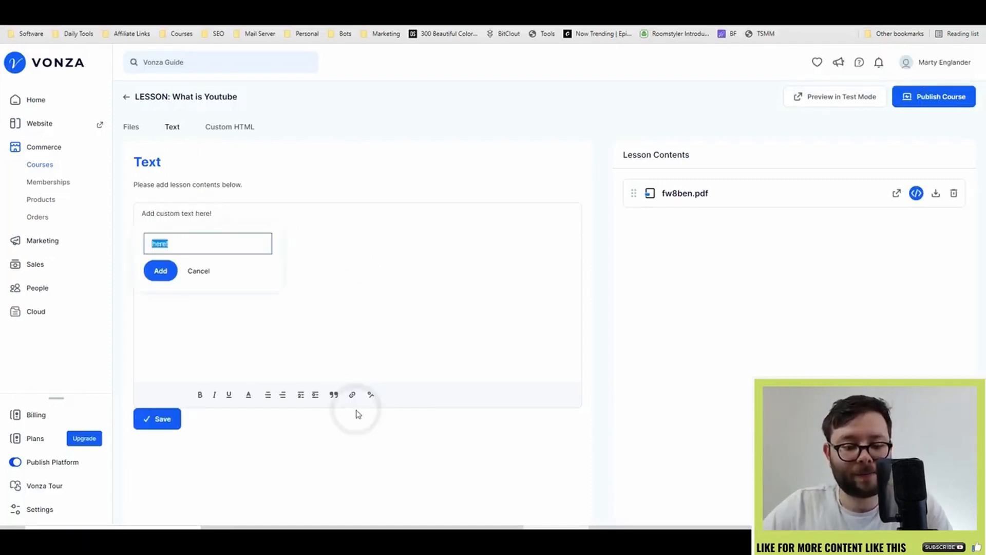
pyautogui.write('#')
pyautogui.click(160, 271)
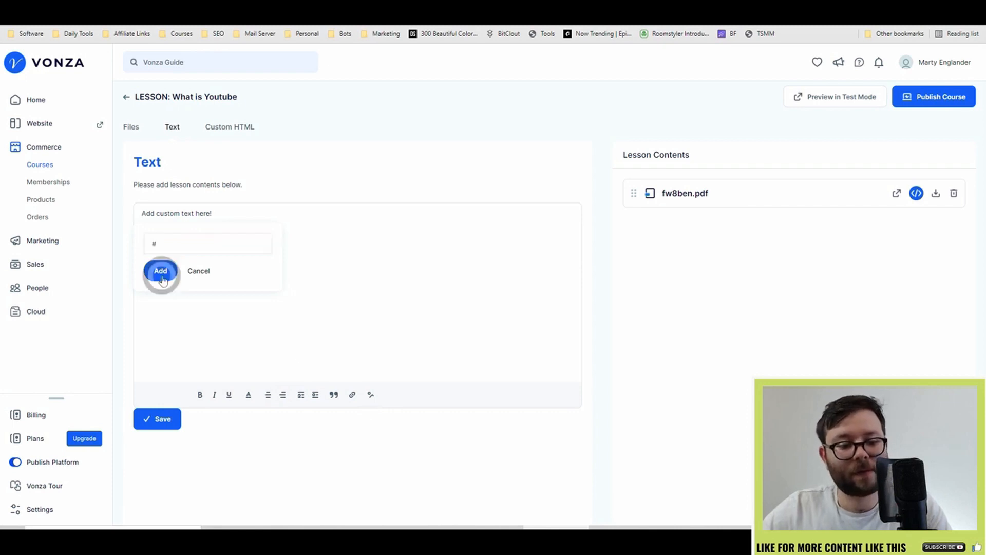
# Apply a text color from the palette to the linked word and save the text to the lesson
pyautogui.click(249, 394)
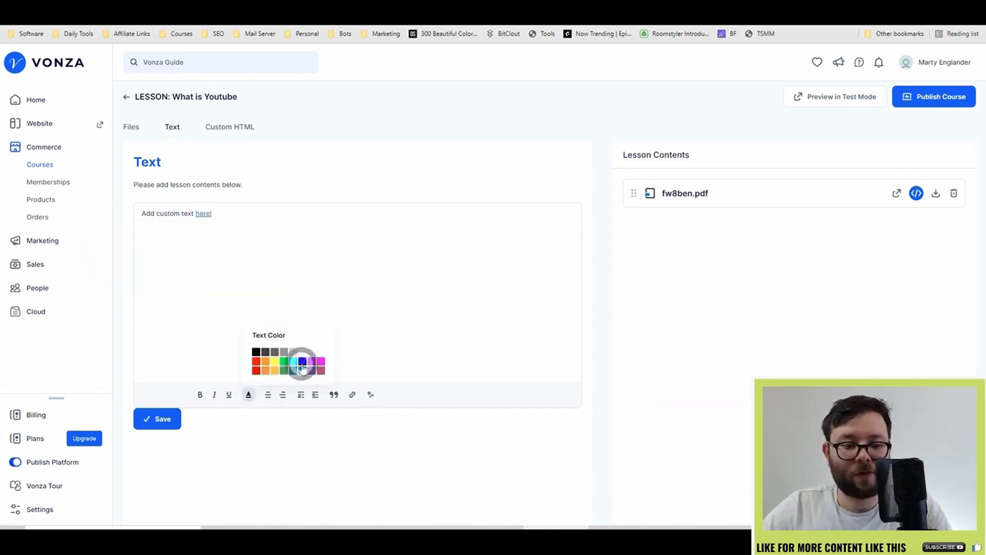
pyautogui.click(293, 361)
pyautogui.click(157, 419)
# Embed the "Insanely Useful Websites #11" YouTube video as custom HTML and preview the course lessons in test mode
pyautogui.click(230, 127)
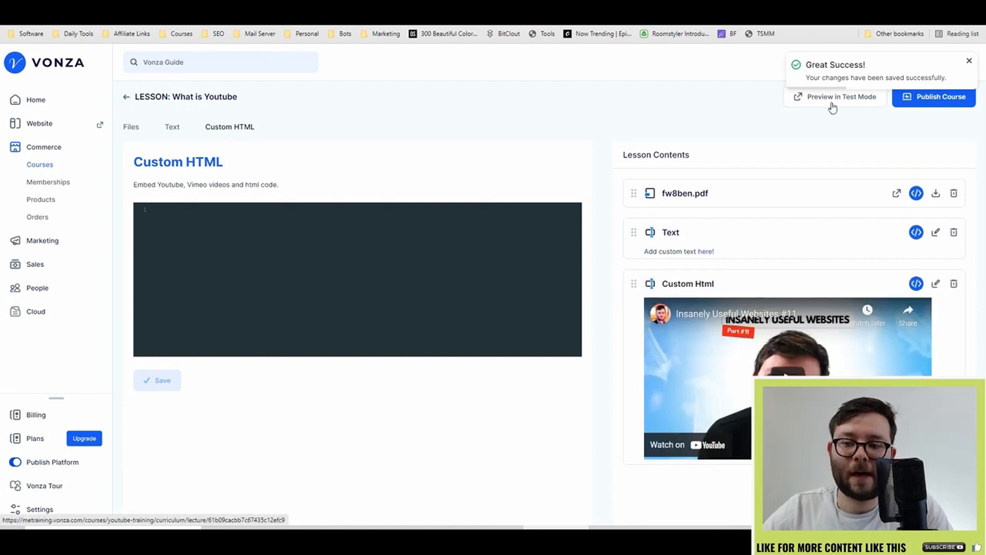
pyautogui.click(838, 98)
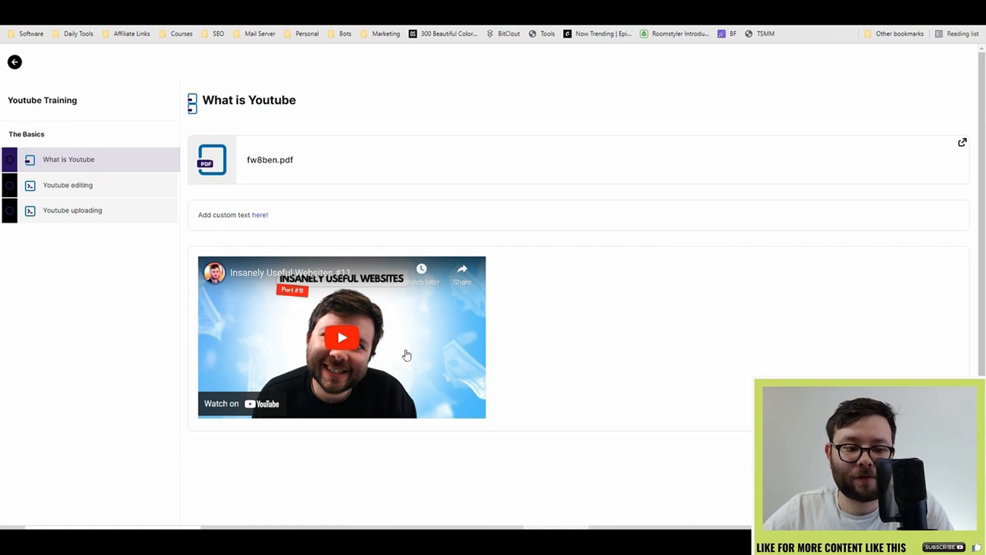
pyautogui.click(84, 186)
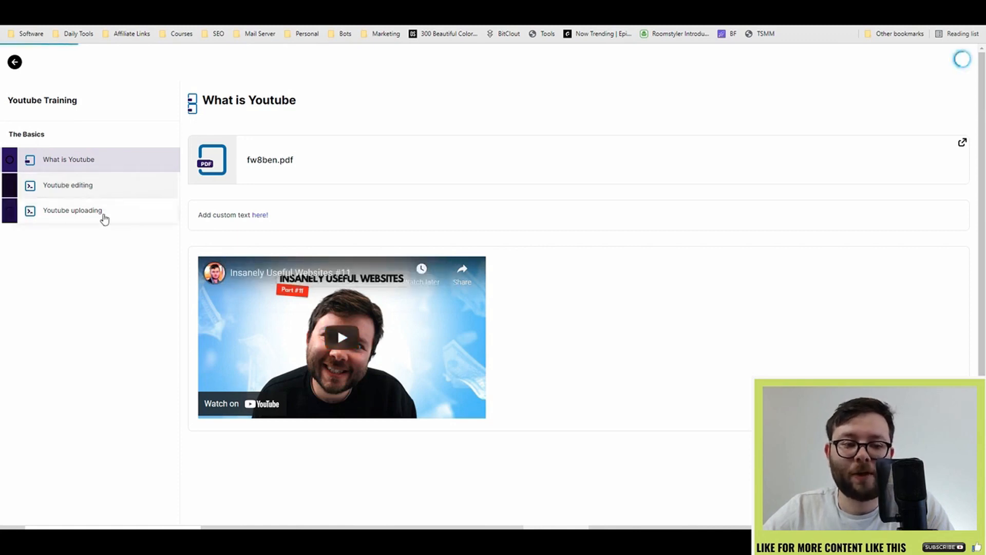
pyautogui.click(73, 205)
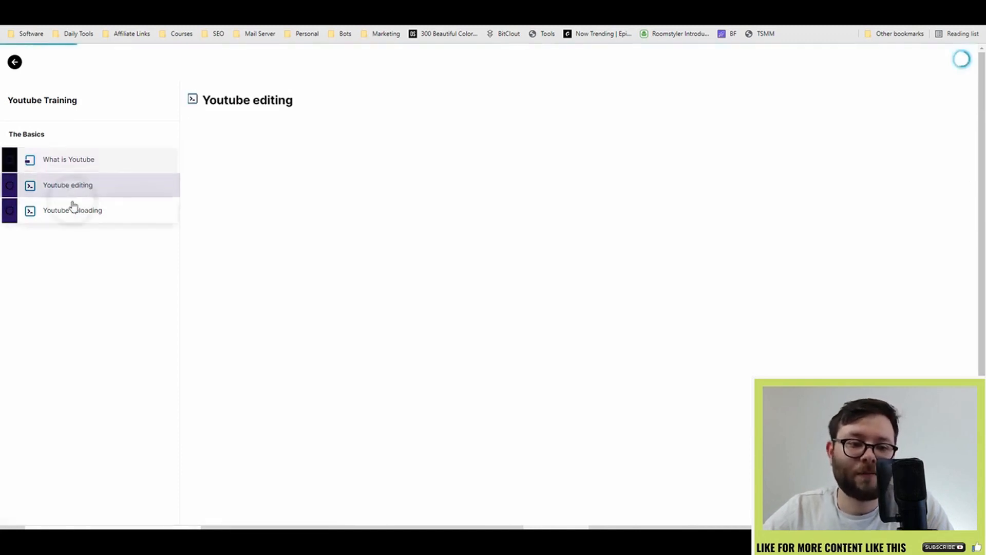
pyautogui.click(85, 158)
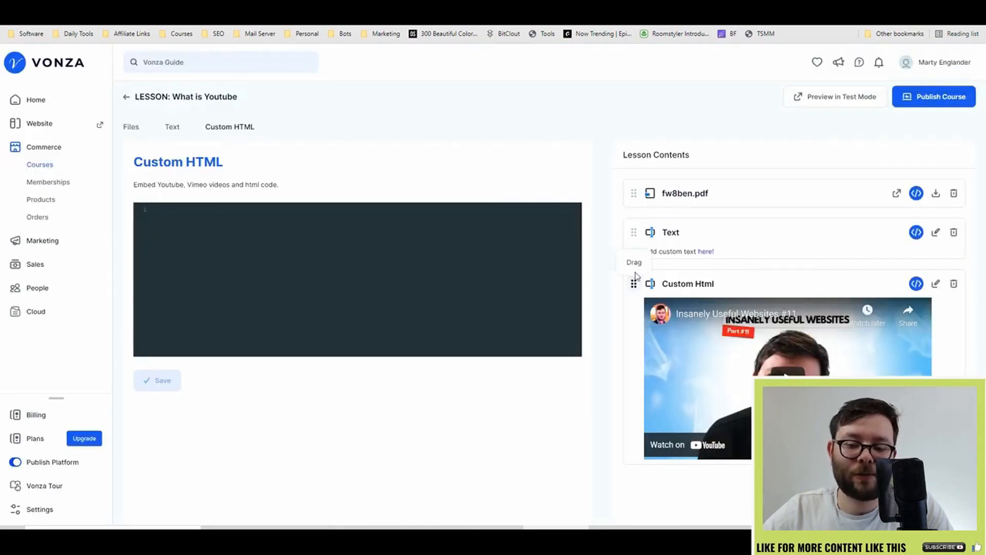
# Reorder the lesson contents to Custom Html, Text, then fw8ben.pdf, and preview the lesson in test mode
pyautogui.moveTo(635, 233); pyautogui.dragTo(725, 436)
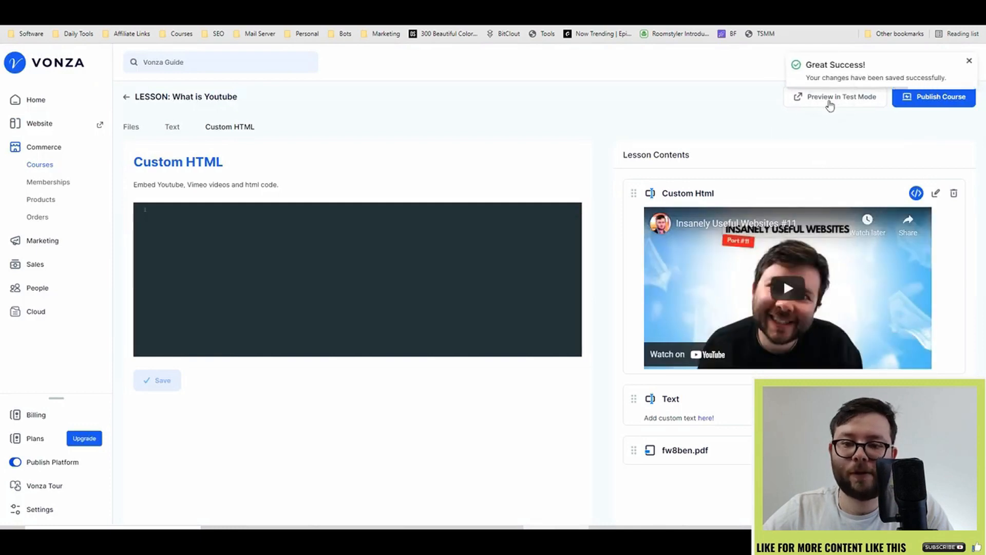
pyautogui.click(830, 97)
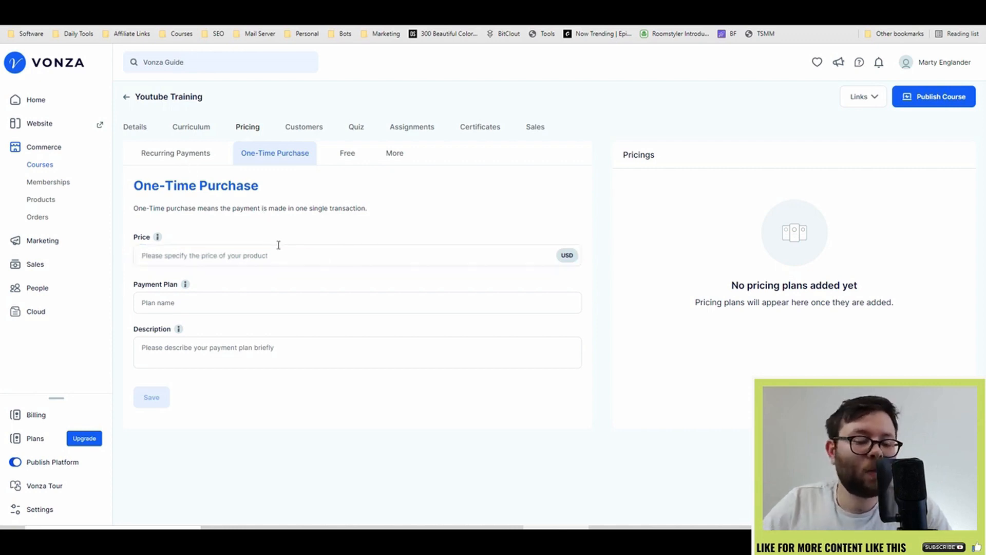
# Set the course's one-time purchase price to 500 USD
pyautogui.click(269, 253)
pyautogui.write('500')
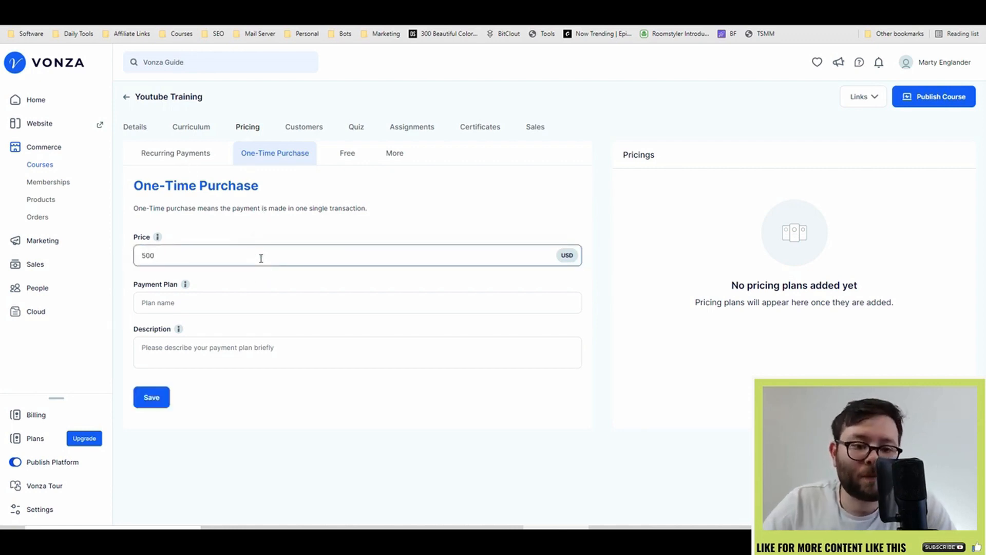
# Examine the recurring, free and additional pricing options, including a fixed number of monthly payments
pyautogui.click(190, 157)
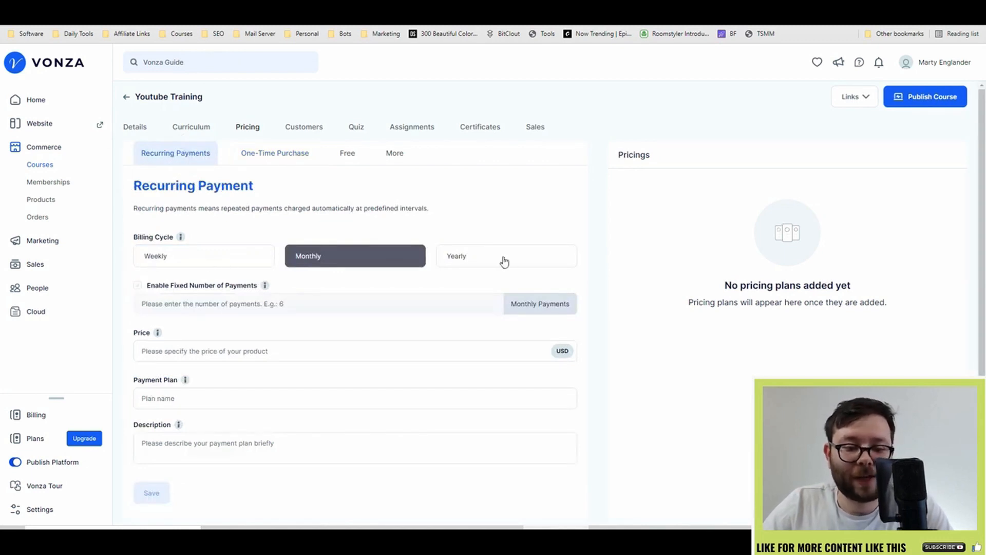
pyautogui.scroll(-1, 133, 267)
pyautogui.click(148, 281)
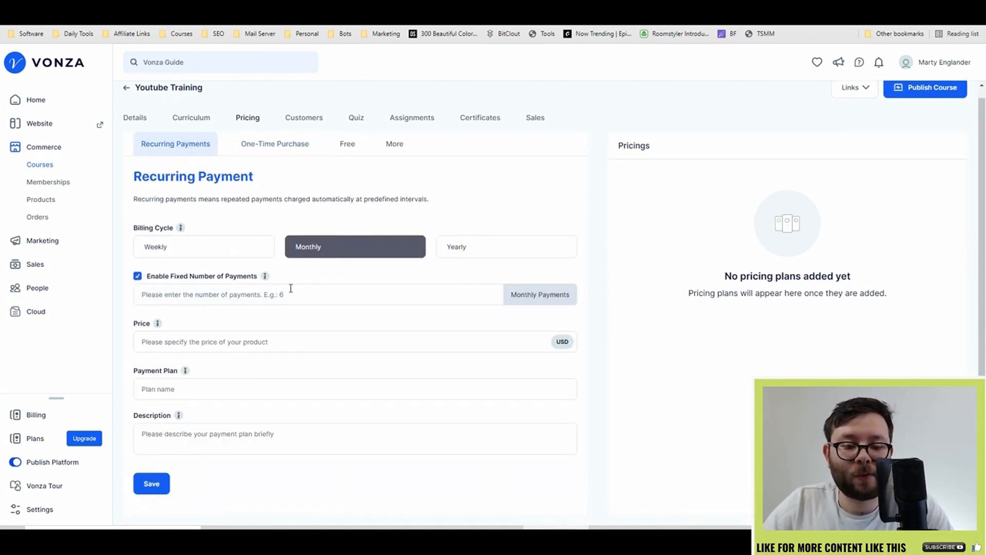
pyautogui.click(257, 340)
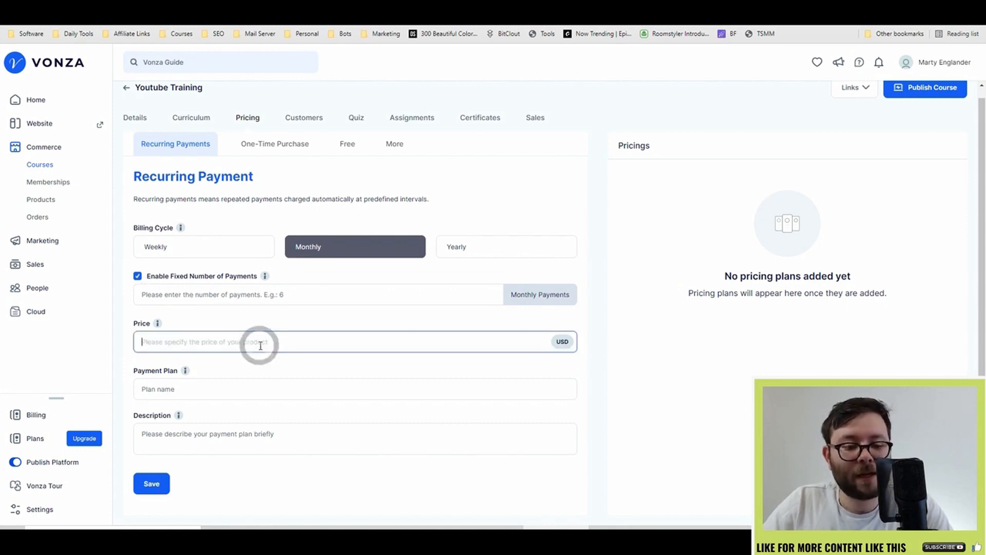
pyautogui.click(216, 394)
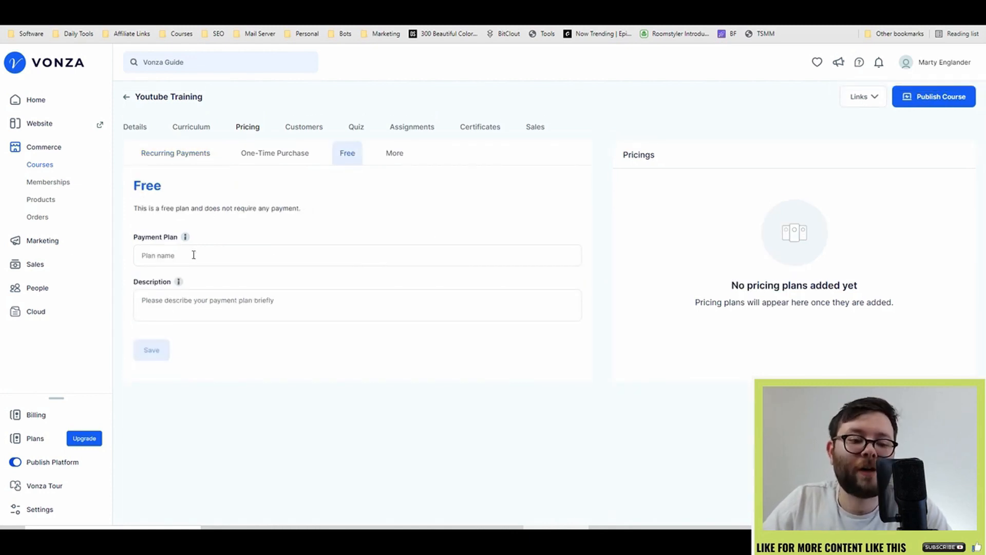
pyautogui.click(193, 255)
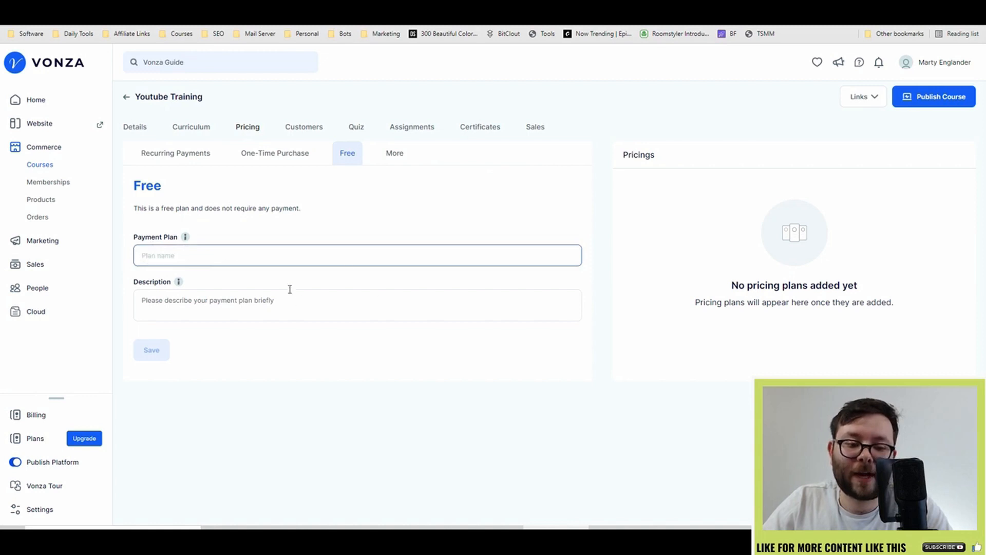
pyautogui.click(398, 162)
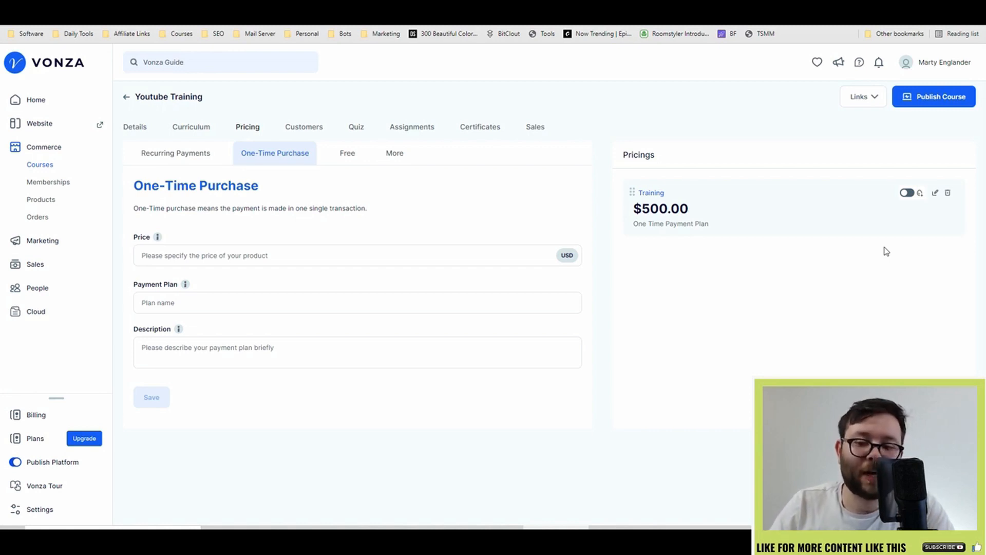
# Examine the course's customer options for emailing course customers and enrolling a customer
pyautogui.click(305, 127)
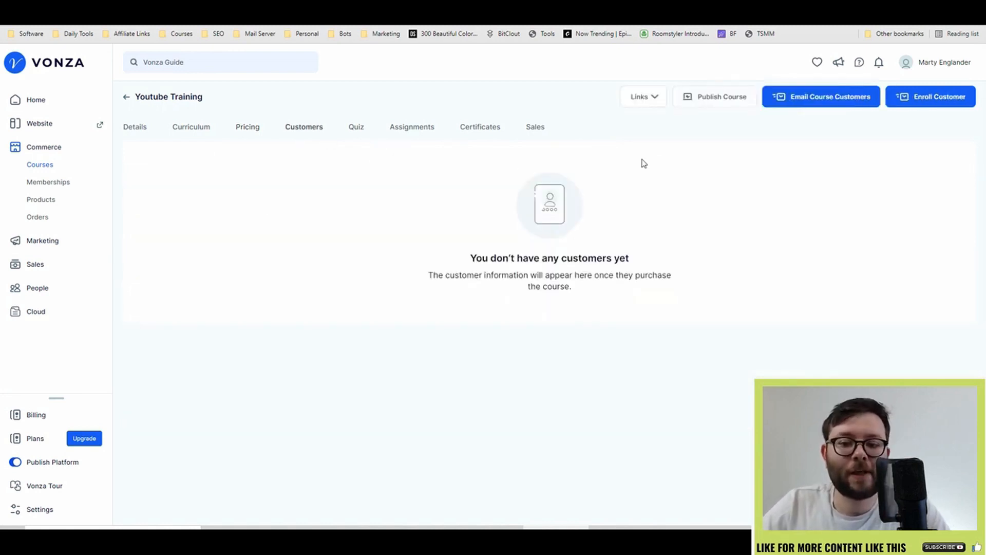
pyautogui.click(820, 97)
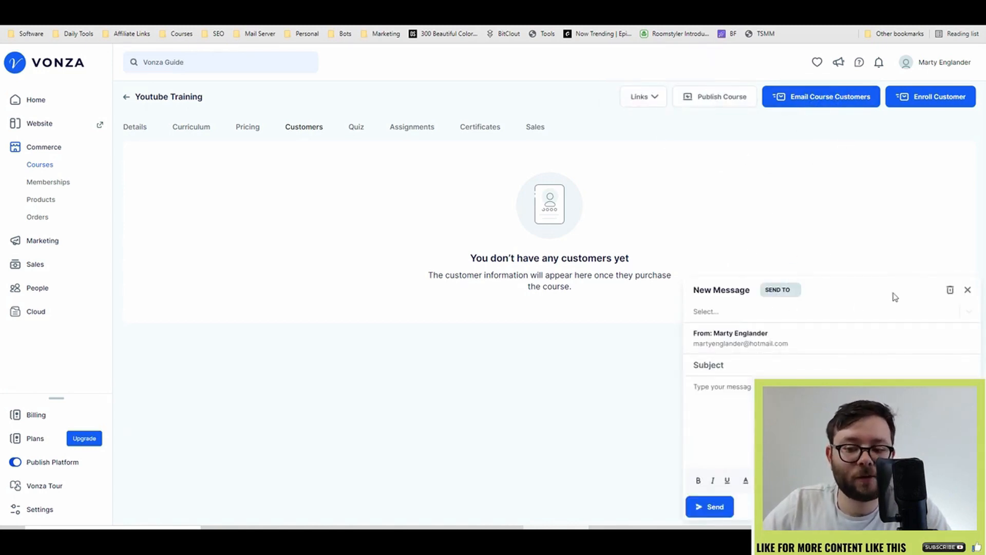
pyautogui.click(968, 289)
pyautogui.click(931, 97)
pyautogui.click(426, 188)
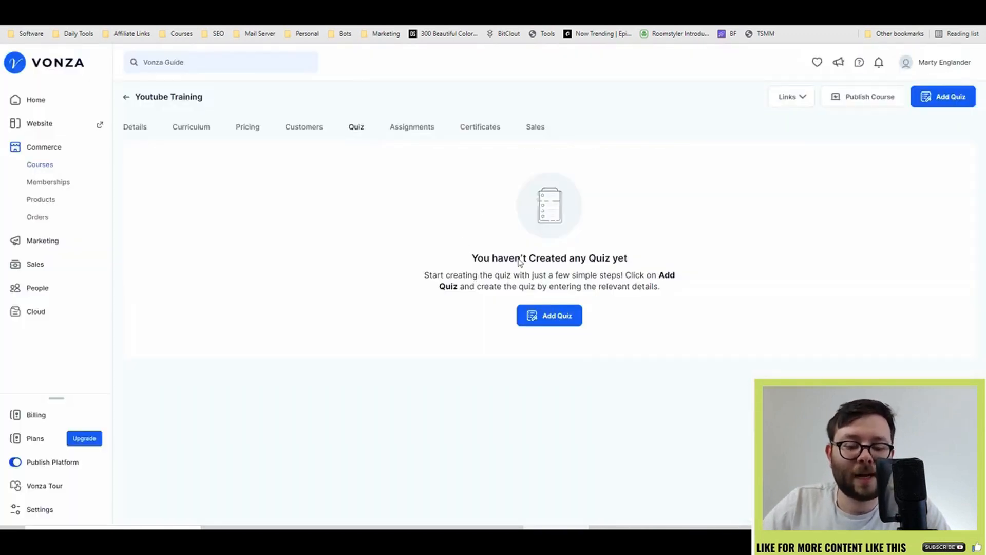
# Add a quiz named "Youtube" to The Basics section
pyautogui.click(543, 322)
pyautogui.click(265, 343)
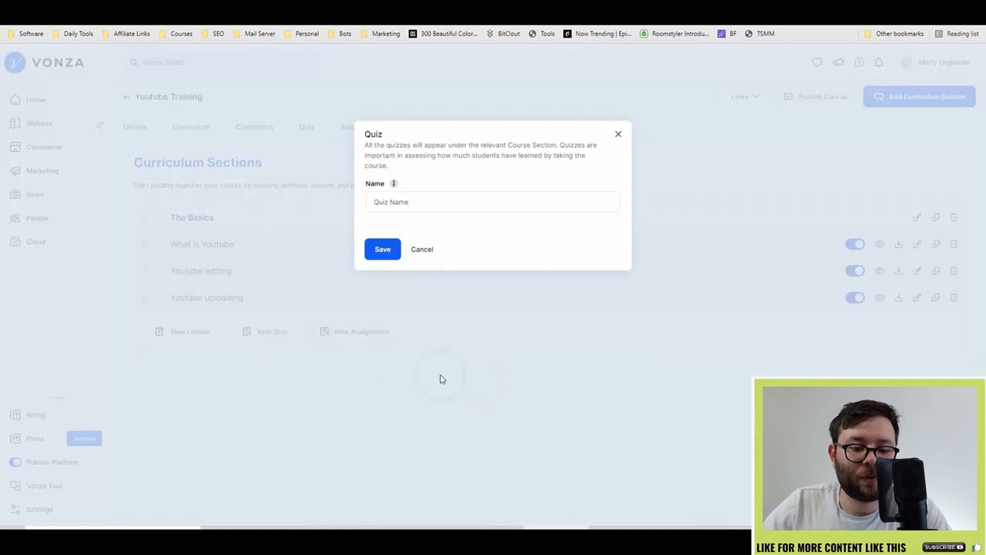
pyautogui.click(423, 201)
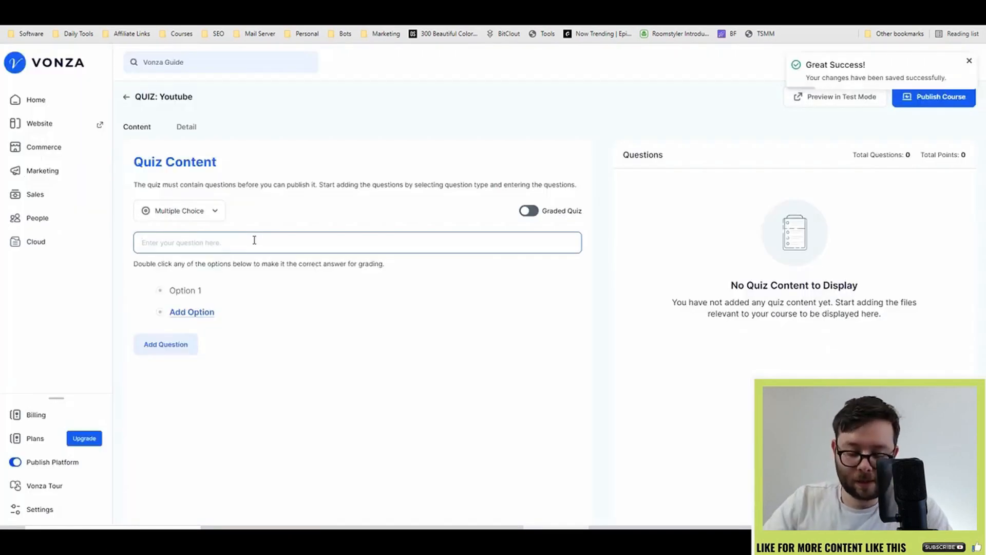
# Enter the multiple-choice question "What is Youtube" with Options 1 to 3 and enable grading for the quiz
pyautogui.write('What is Youtube')
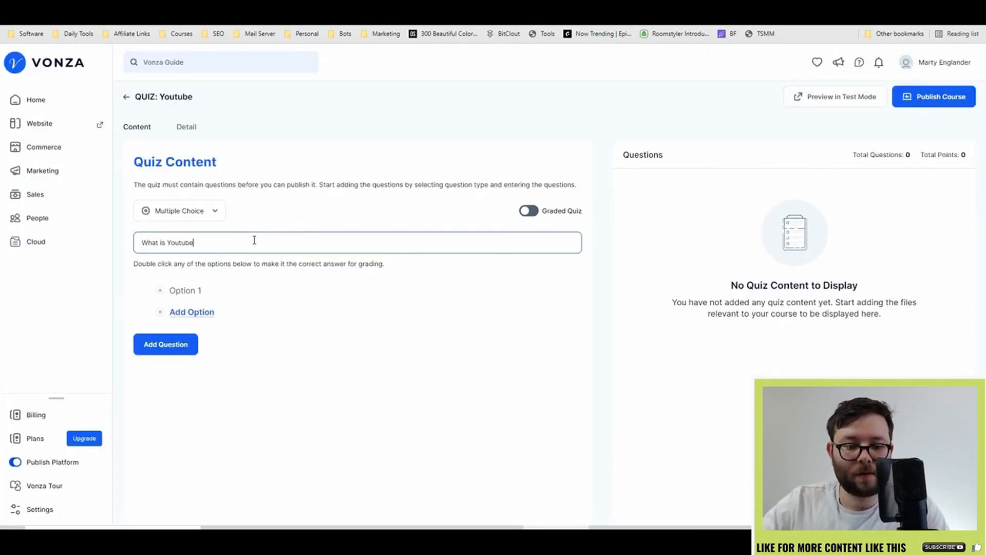
pyautogui.click(232, 293)
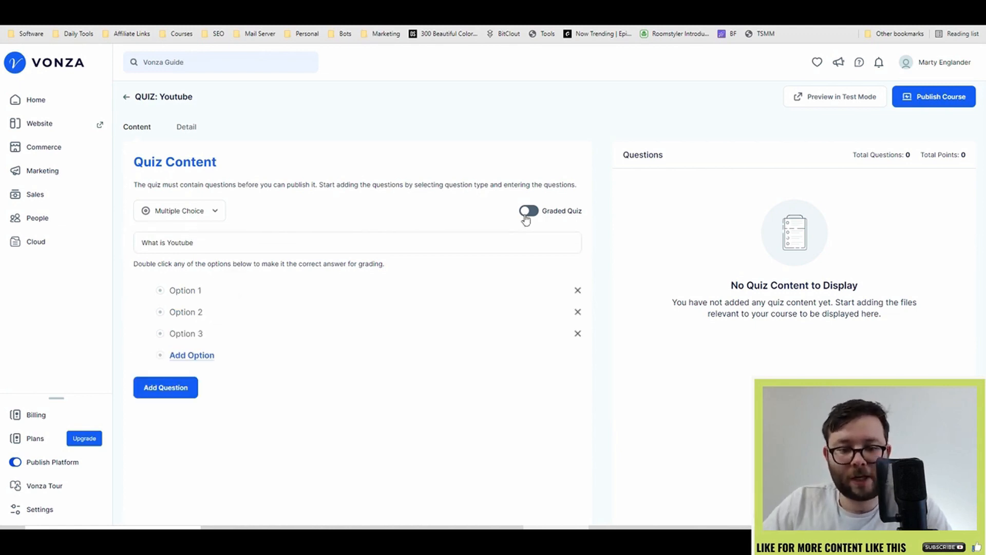
pyautogui.click(528, 215)
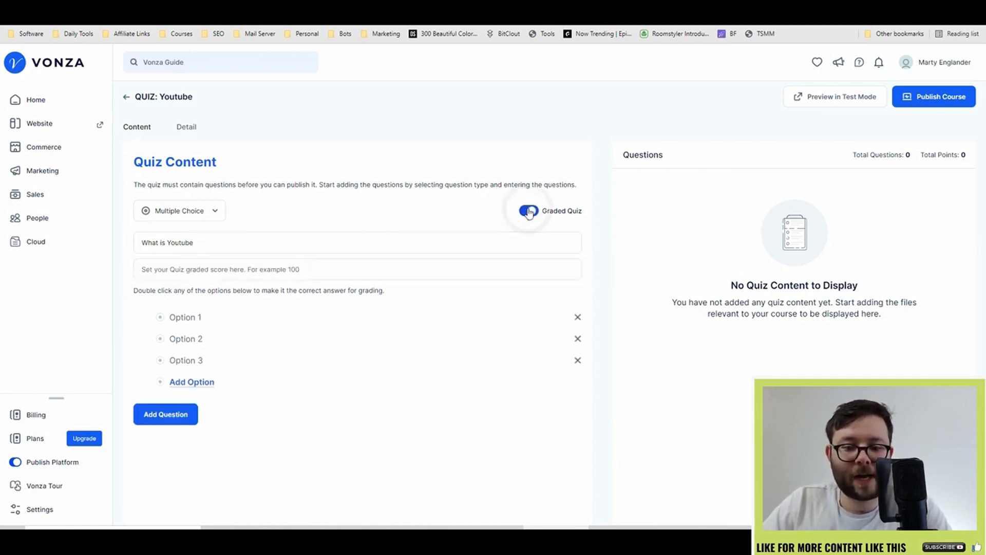
# Try the quiz in test mode by answering Option 1, and check its response summary
pyautogui.click(824, 117)
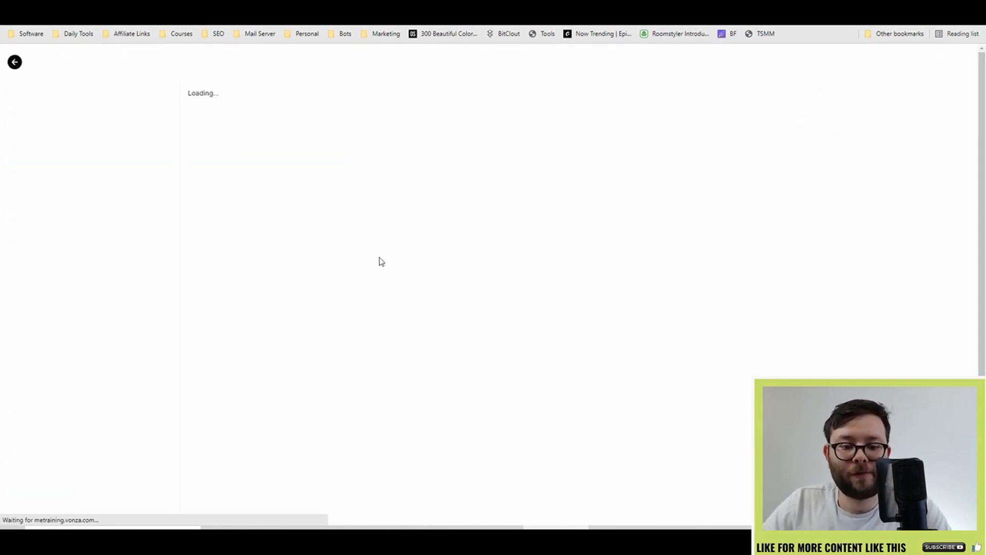
pyautogui.click(470, 204)
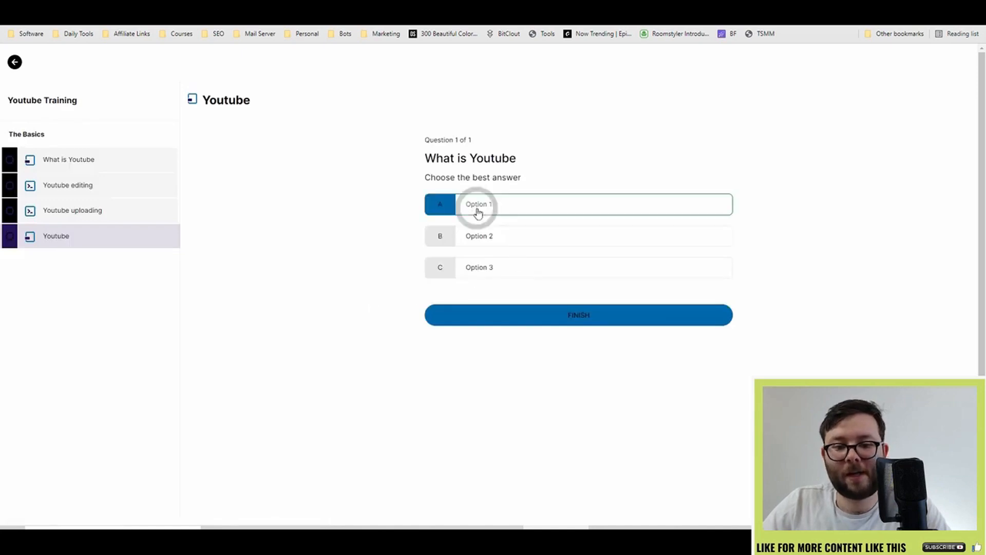
pyautogui.click(604, 318)
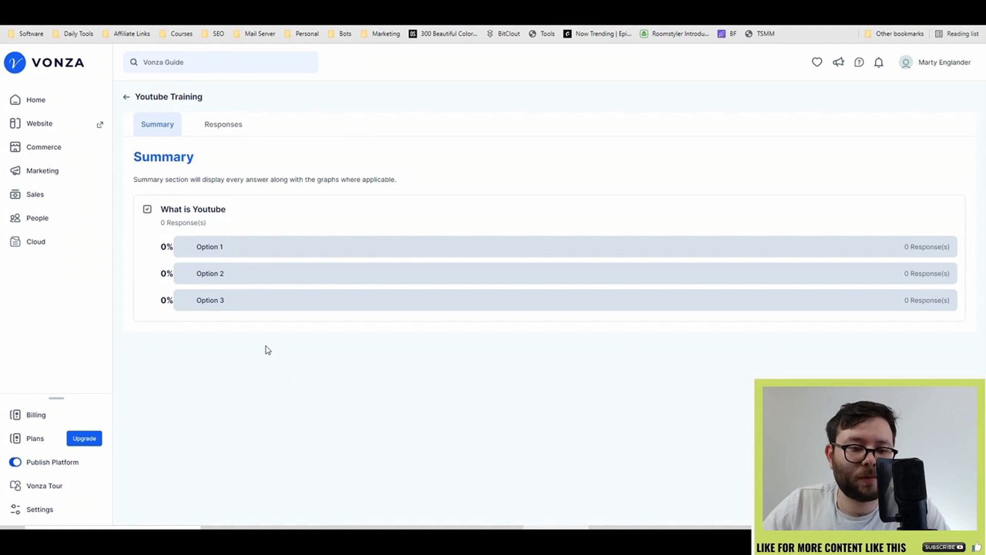
pyautogui.click(215, 126)
pyautogui.click(159, 125)
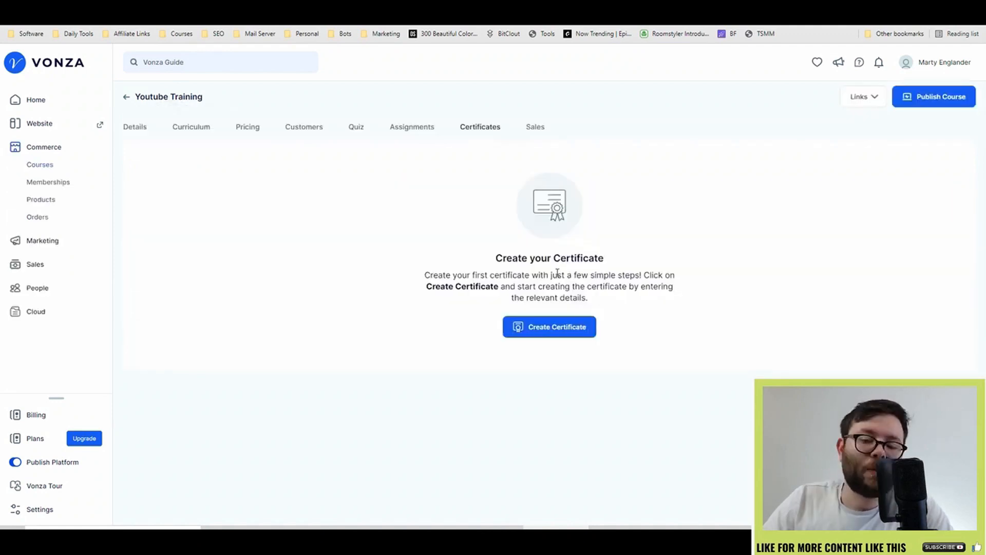
# Create a certificate for the course and apply the second design template
pyautogui.click(553, 329)
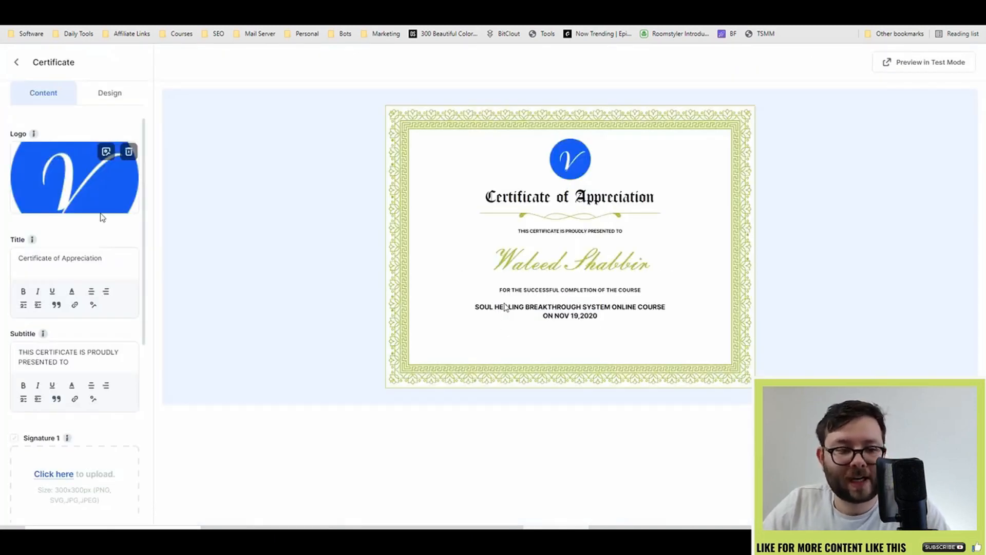
pyautogui.scroll(-1, 104, 168)
pyautogui.click(105, 98)
pyautogui.click(80, 427)
pyautogui.rightClick(85, 379)
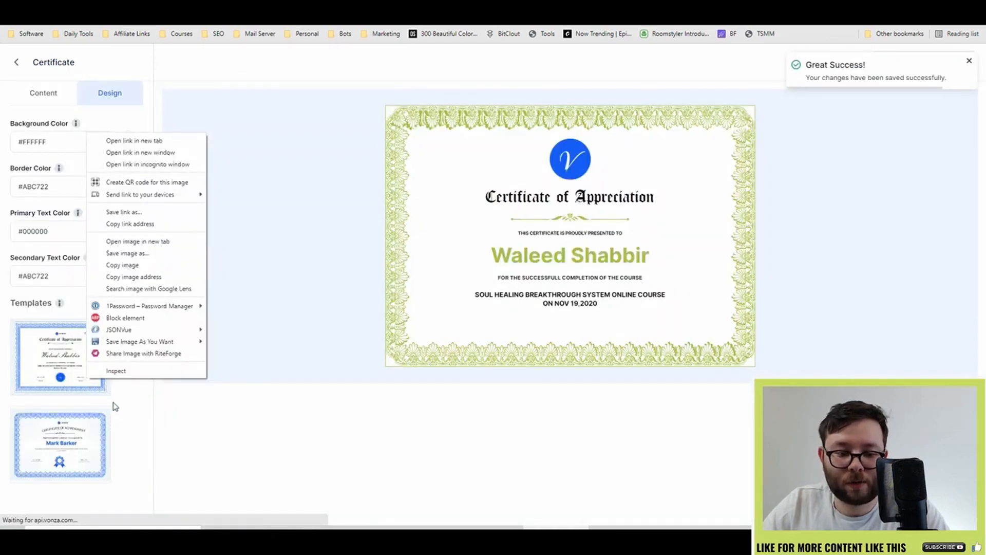
pyautogui.click(116, 407)
pyautogui.click(78, 455)
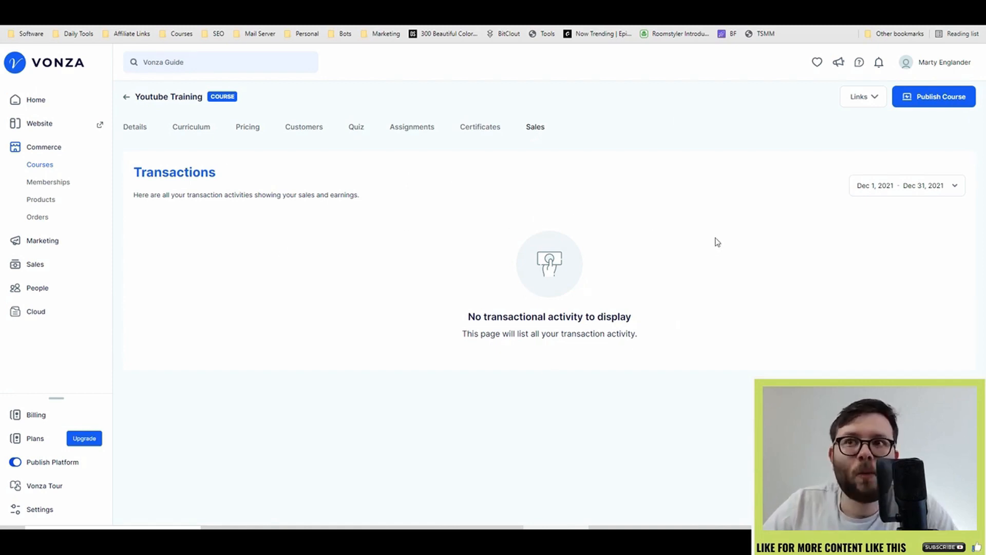
# Publish the Youtube Training course and copy its link
pyautogui.click(931, 97)
pyautogui.click(854, 97)
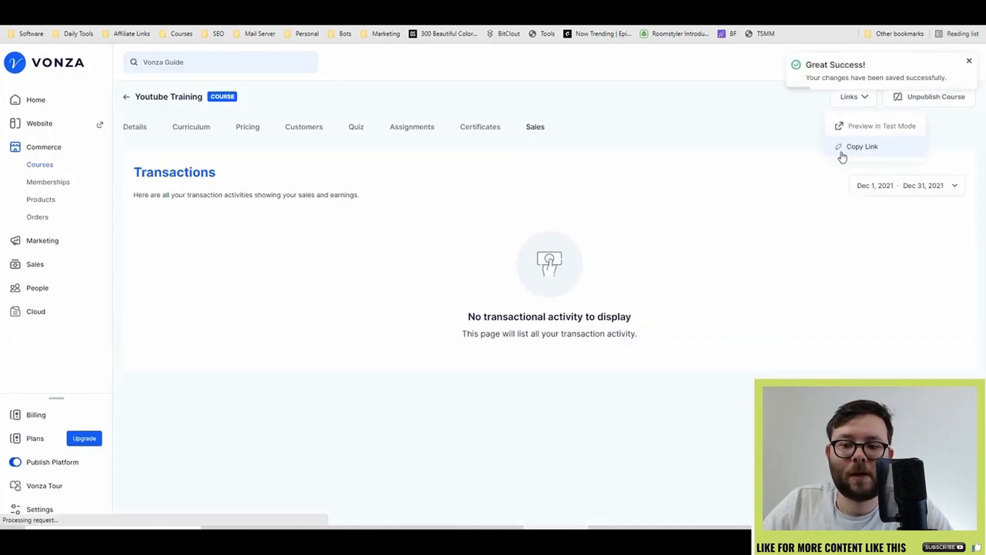
pyautogui.click(861, 147)
# Open the copied course link in a new browser tab and examine the page's curriculum and pricing
pyautogui.hotkey('ctrl', 't')
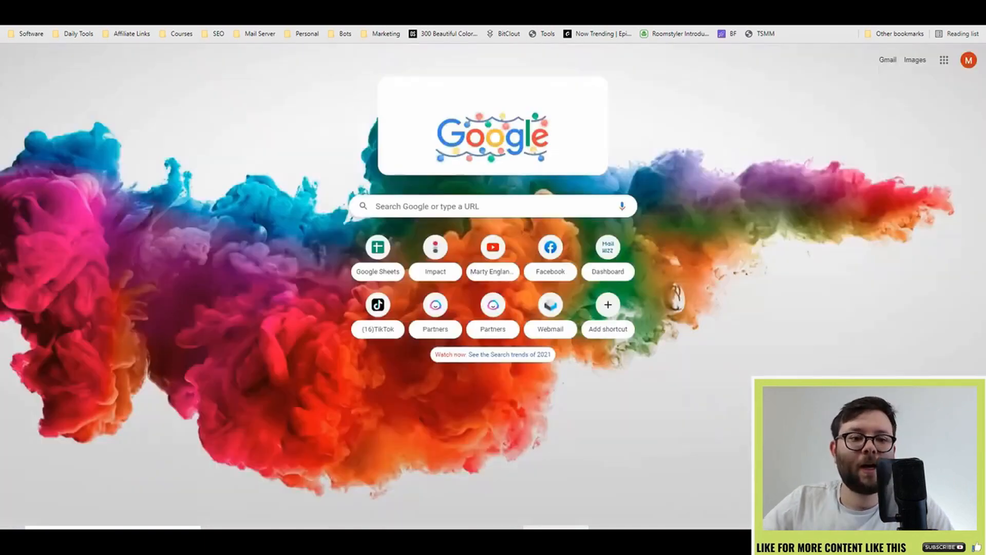
pyautogui.hotkey('ctrl', 'v')
pyautogui.press('Return')
pyautogui.scroll(-1, 673, 206)
pyautogui.scroll(-5, 673, 206)
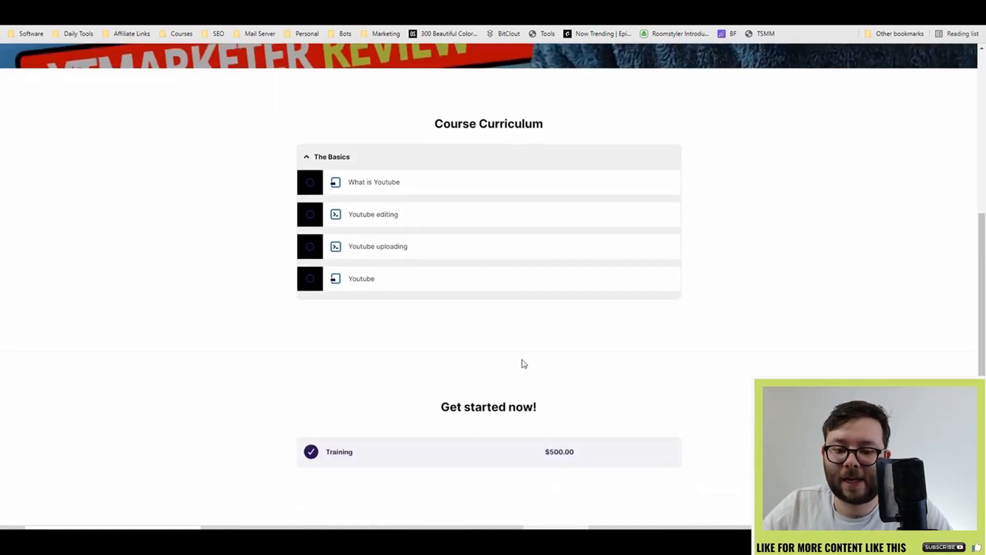
# Toggle the The Basics section in the course curriculum and open the What is Youtube lesson to view its contents
pyautogui.click(323, 163)
pyautogui.click(331, 188)
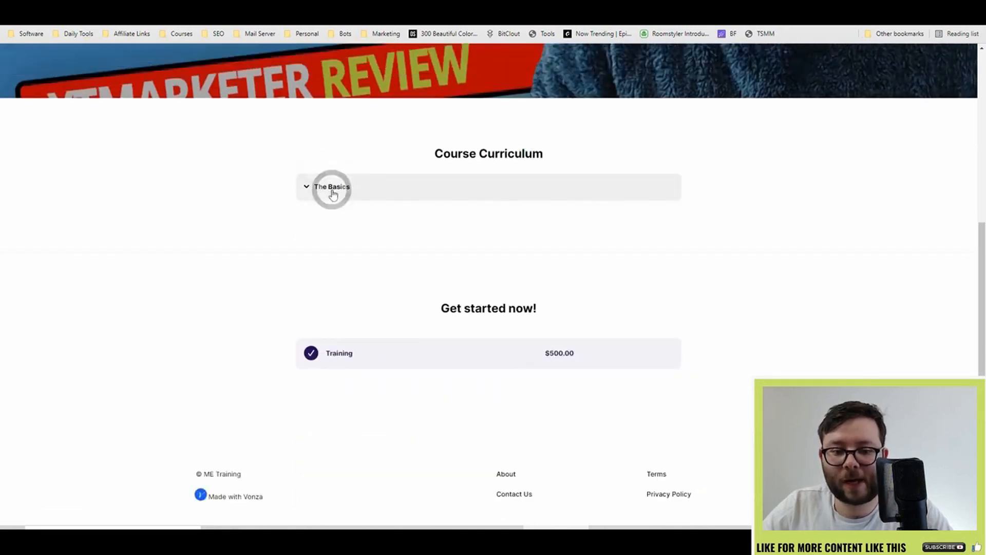
pyautogui.click(379, 194)
pyautogui.scroll(-1, 440, 211)
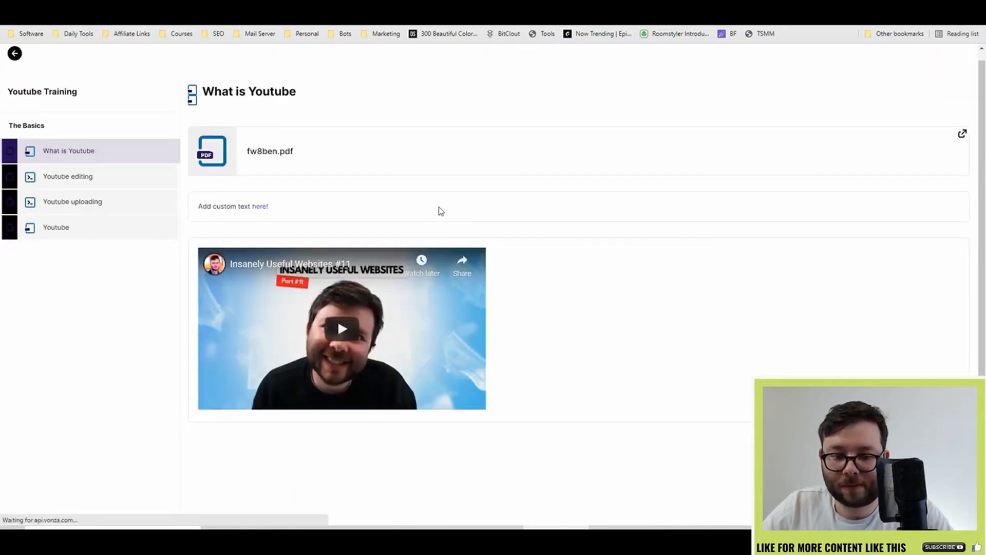
pyautogui.scroll(1, 438, 400)
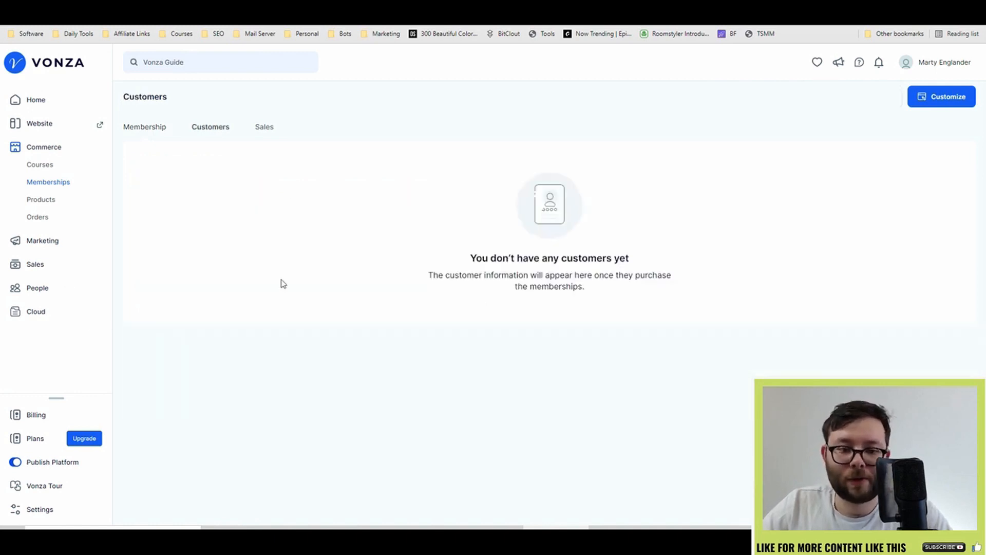
# Check the memberships' sales transactions and return to the membership list
pyautogui.click(262, 132)
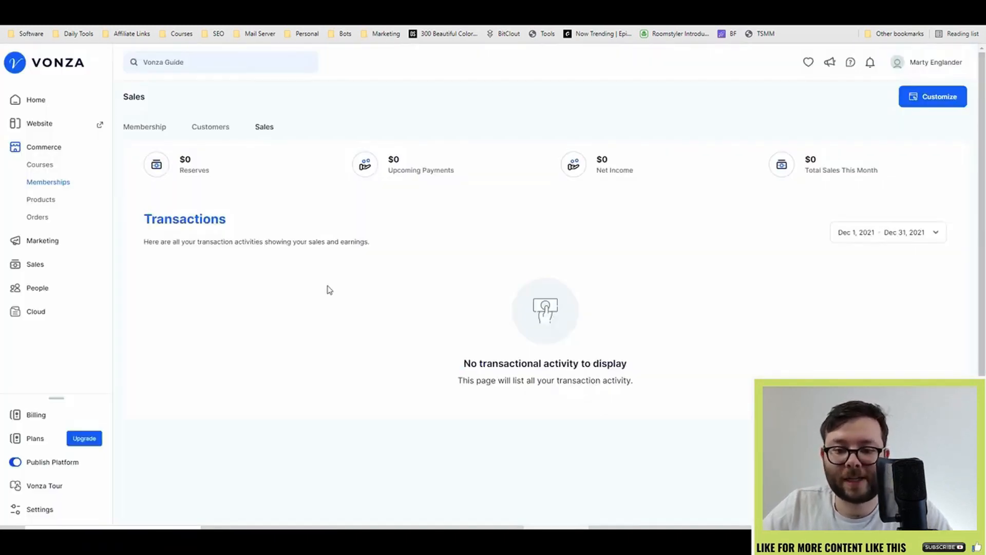
pyautogui.click(138, 127)
pyautogui.click(859, 98)
pyautogui.click(458, 184)
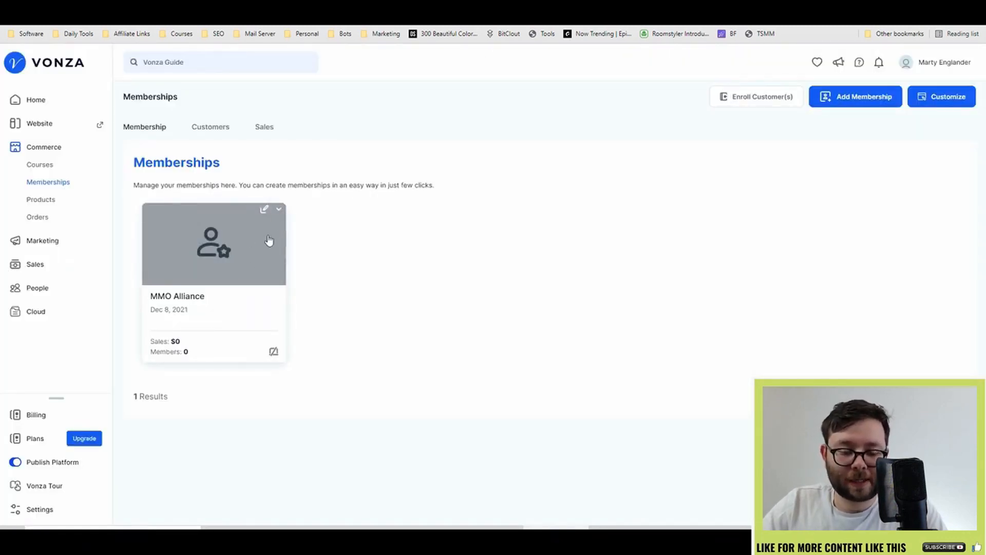
# Open the MMO Alliance membership and examine its tiers, including the sections of the Plus tier
pyautogui.click(264, 209)
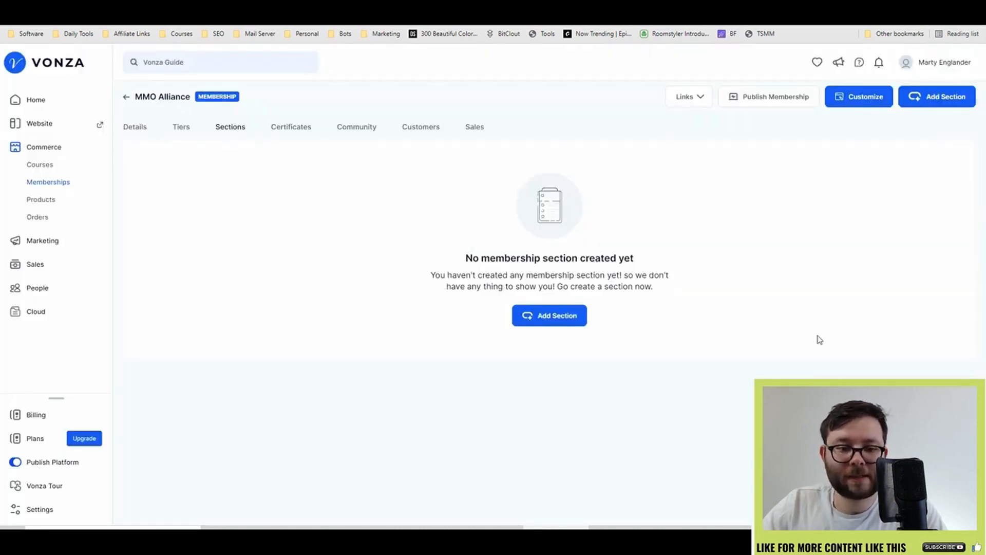
pyautogui.click(182, 127)
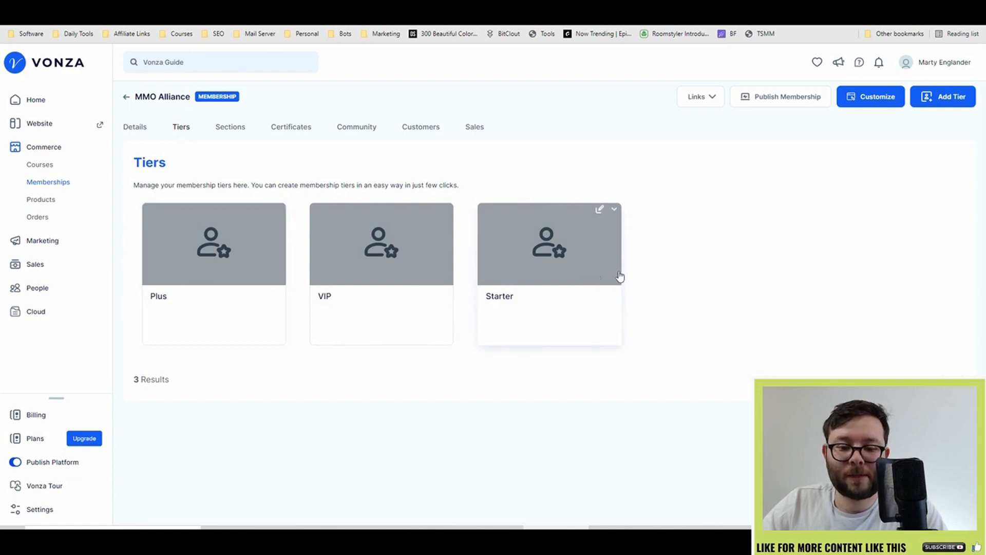
pyautogui.click(187, 263)
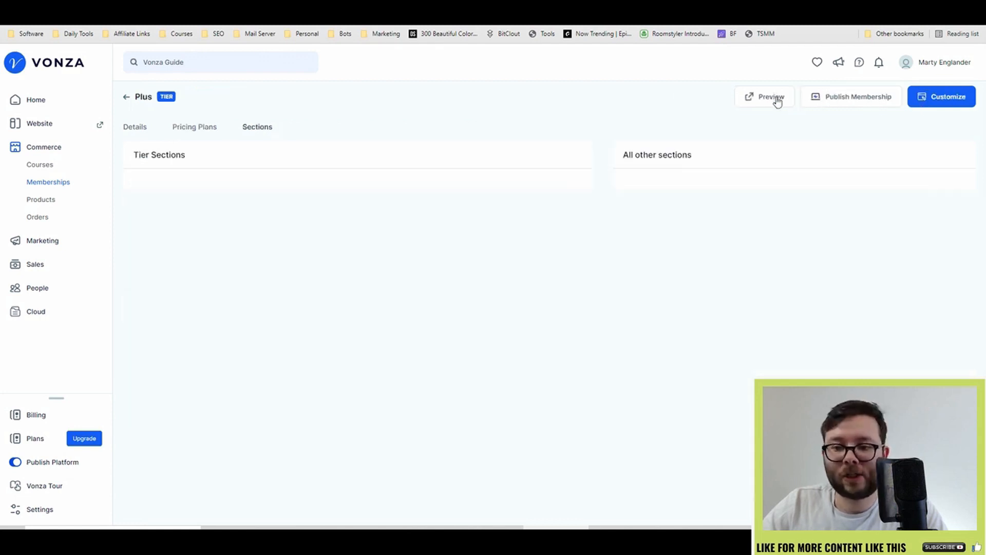
pyautogui.click(124, 97)
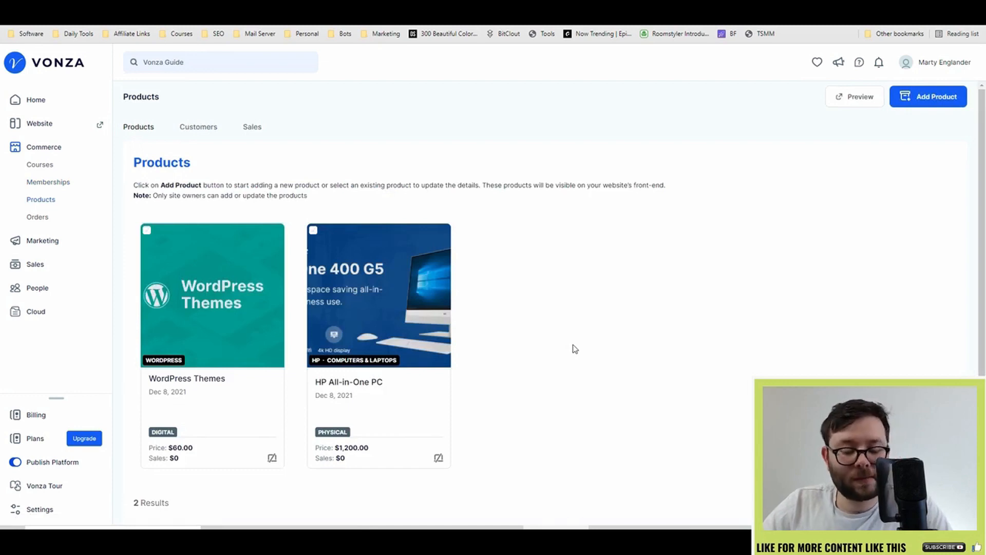
# Open the HP All-in-One PC product and review its basic, additional and SEO details
pyautogui.scroll(-1, 586, 349)
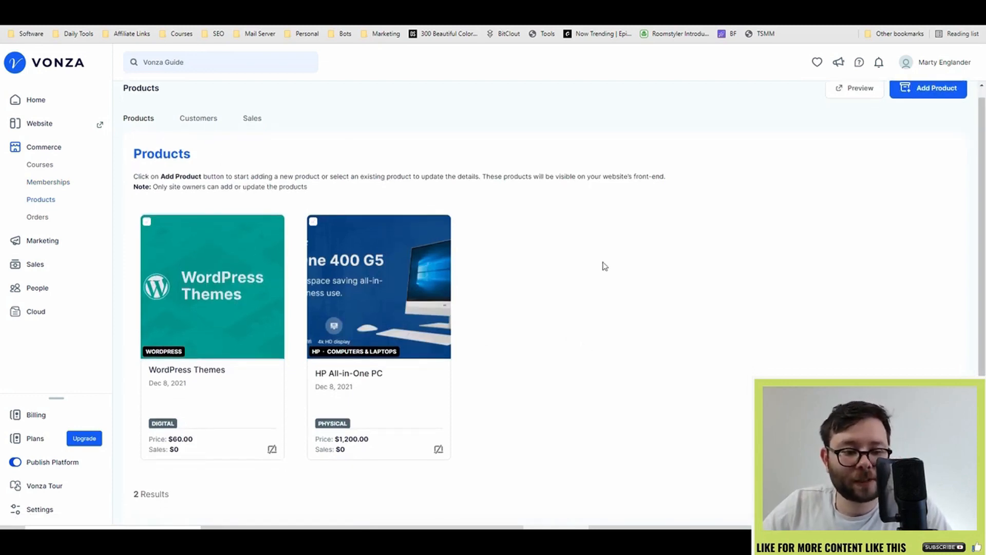
pyautogui.click(430, 221)
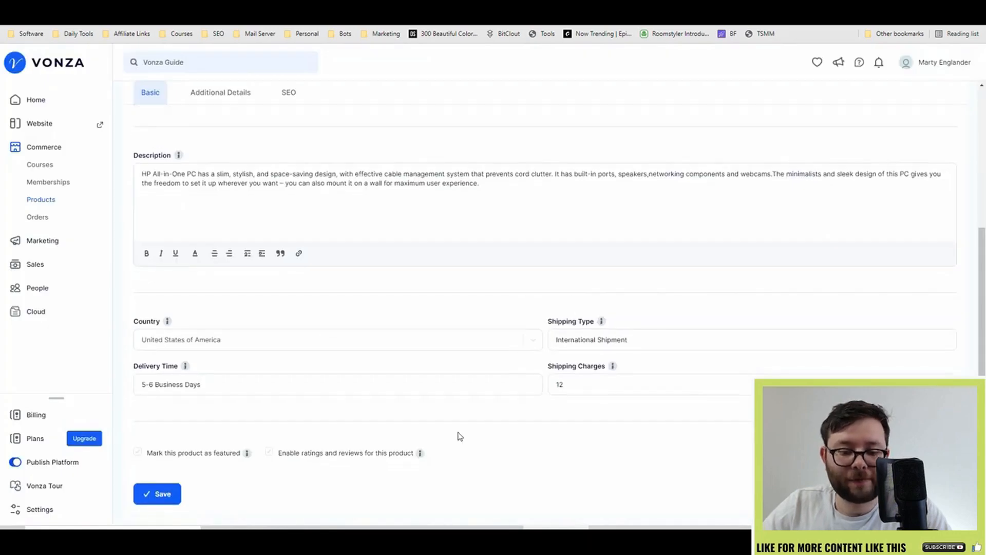
pyautogui.scroll(4, 442, 434)
pyautogui.click(226, 158)
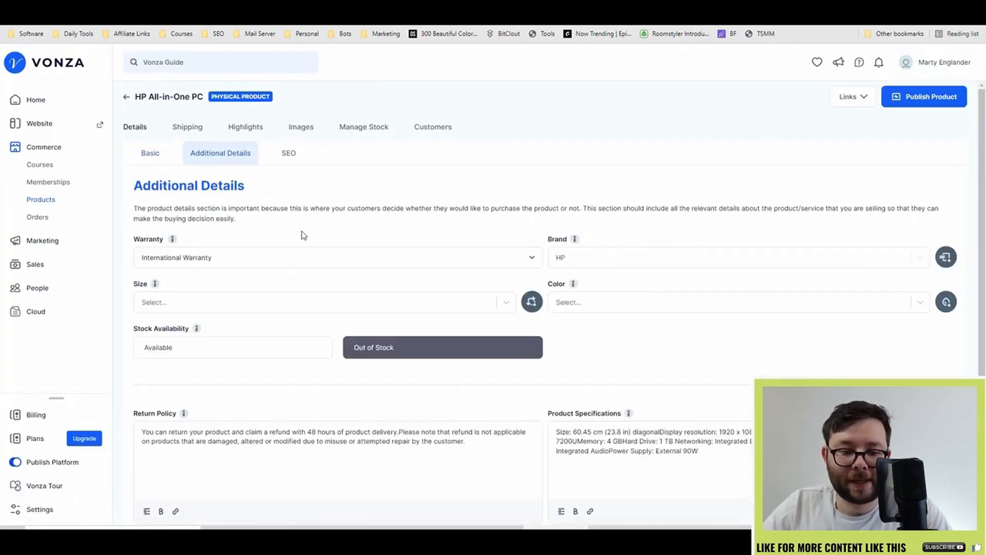
pyautogui.scroll(-2, 317, 264)
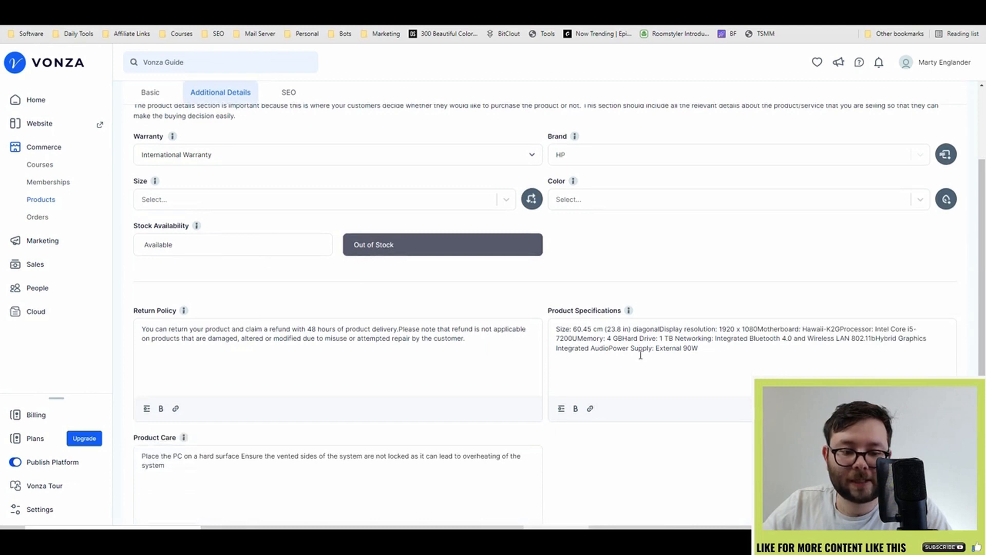
pyautogui.scroll(-2, 641, 354)
pyautogui.scroll(4, 667, 411)
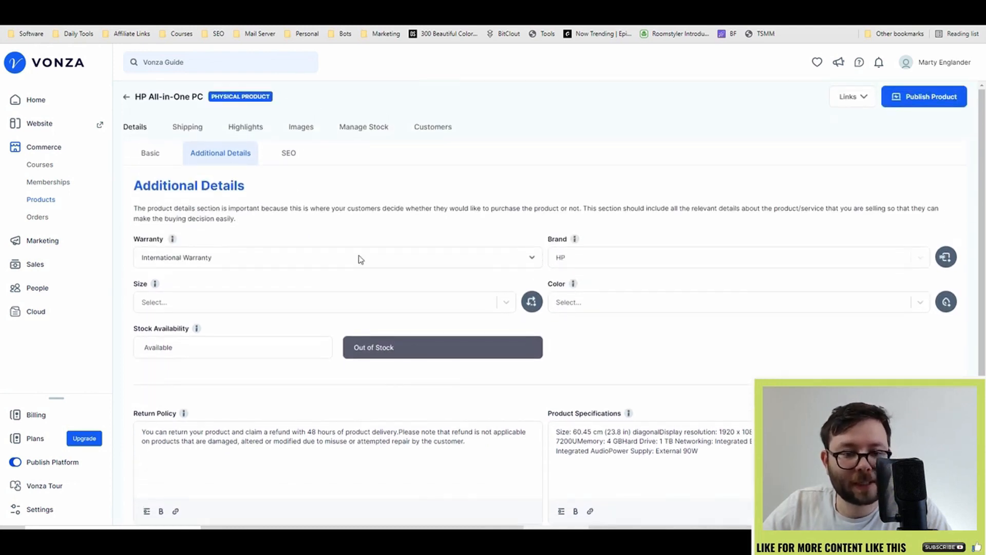
pyautogui.click(288, 153)
# Review the HP All-in-One PC's shipping methods, highlights and images
pyautogui.click(187, 127)
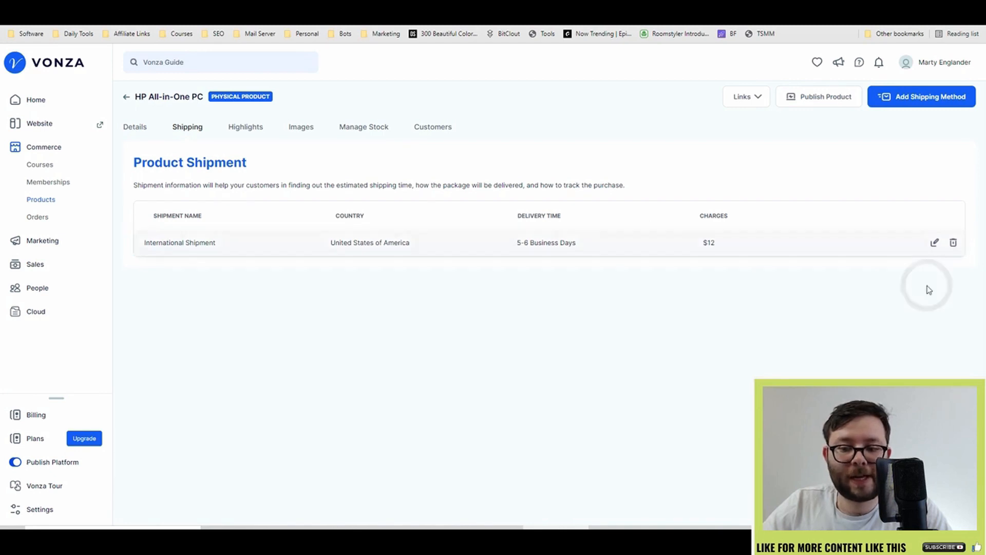
pyautogui.click(245, 127)
pyautogui.click(303, 127)
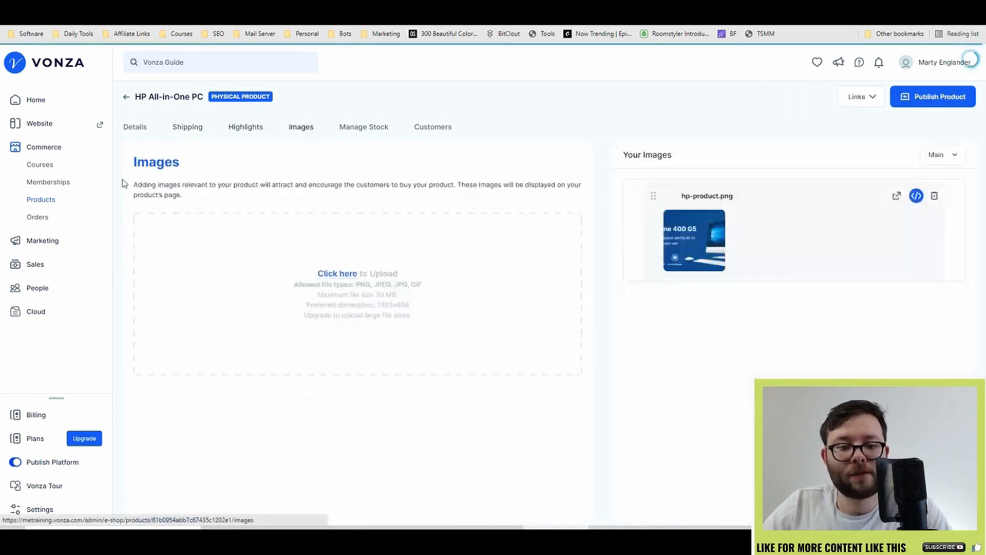
# Examine the HP All-in-One PC's stock fields, including special price and quantity, and check the product's customers
pyautogui.click(354, 128)
pyautogui.click(787, 251)
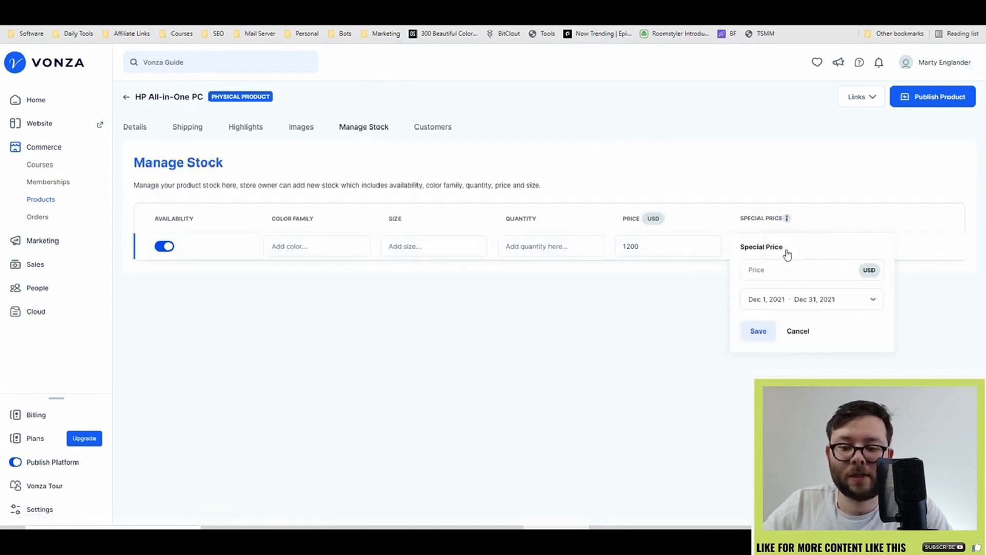
pyautogui.click(673, 252)
pyautogui.click(555, 249)
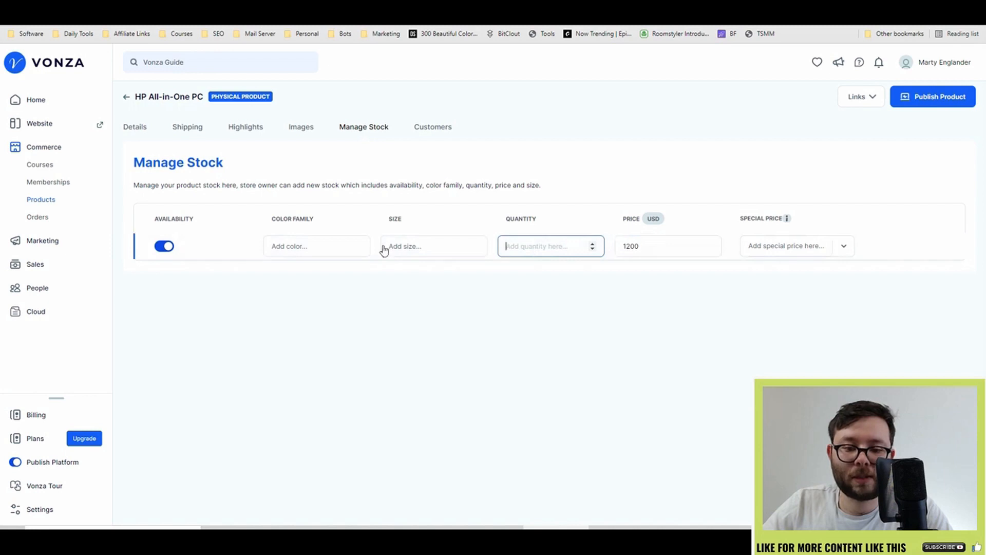
pyautogui.click(433, 127)
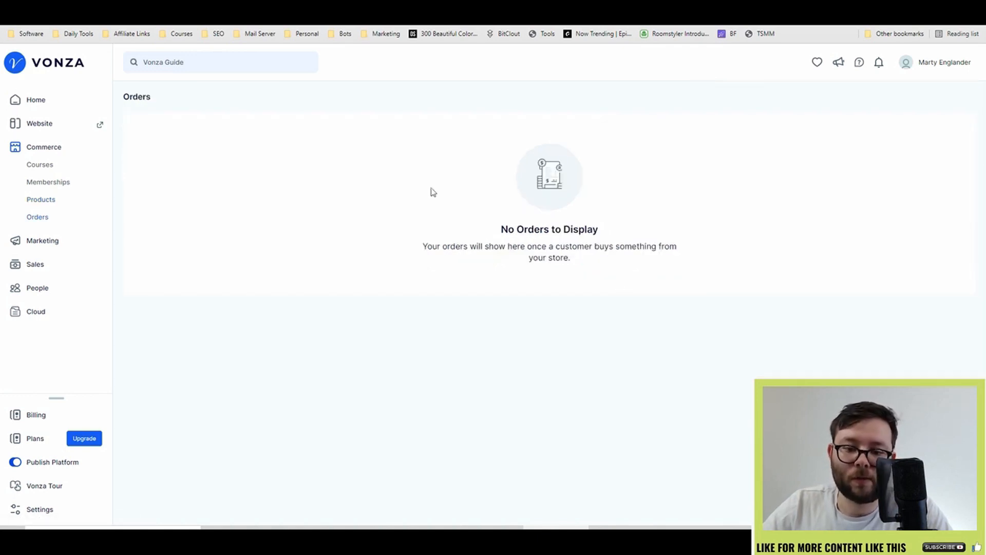
# Go to the marketing emails and look at composing a new email
pyautogui.click(59, 240)
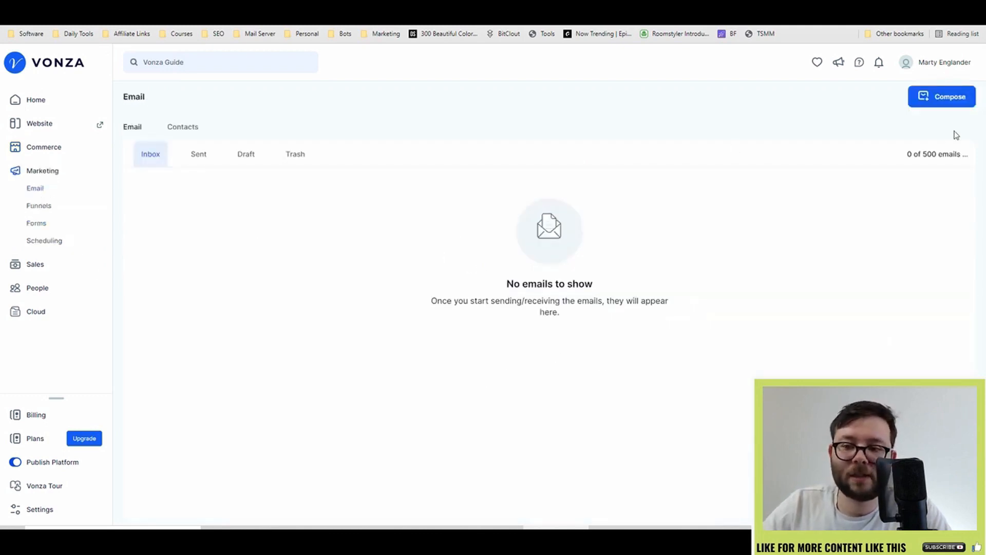
pyautogui.click(955, 109)
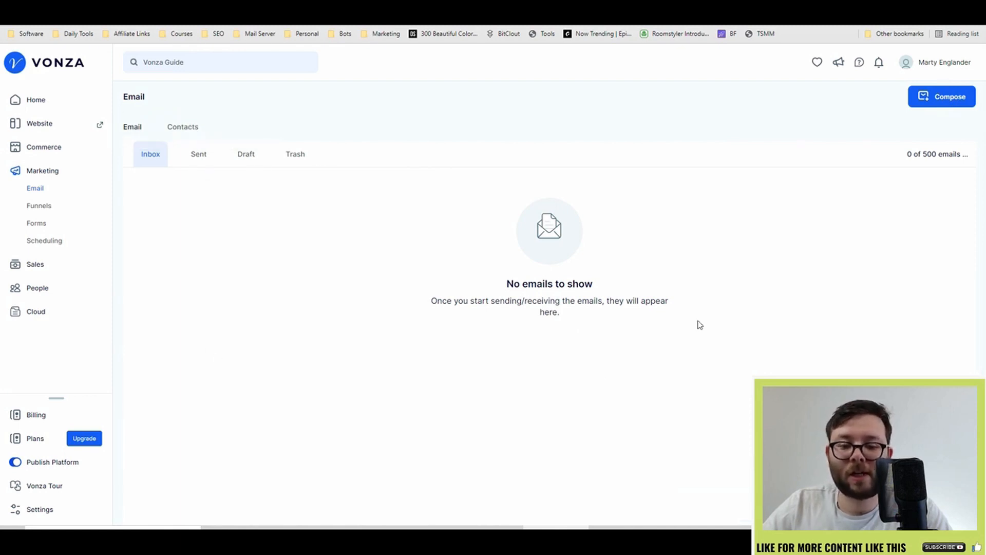
# Look at the contact import and new label options for the email contacts without adding anything
pyautogui.click(182, 126)
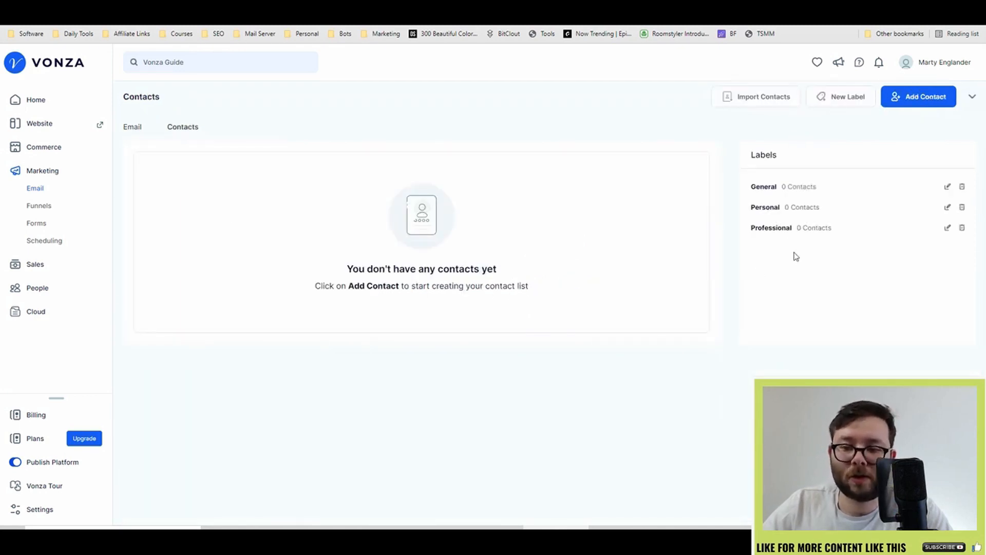
pyautogui.click(765, 96)
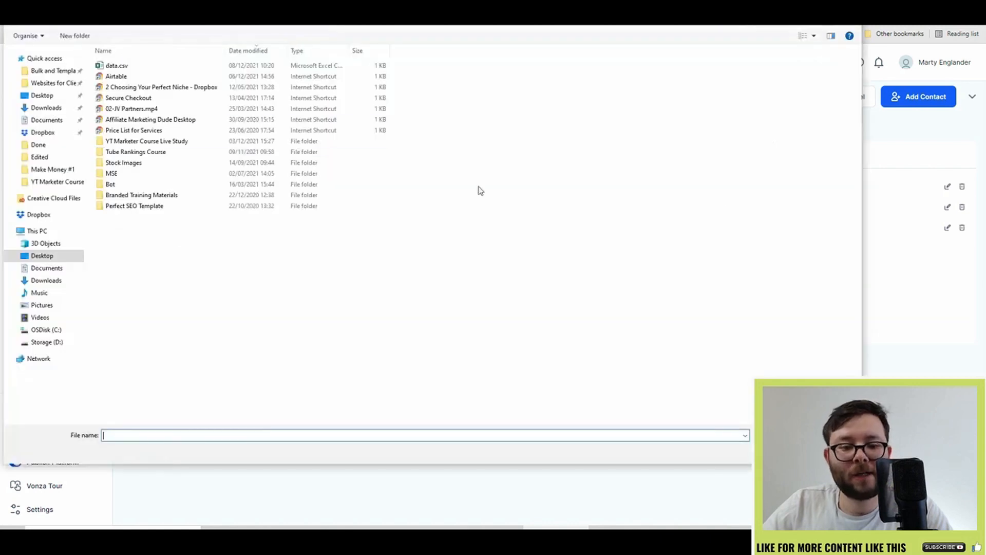
pyautogui.press('Escape')
pyautogui.click(822, 96)
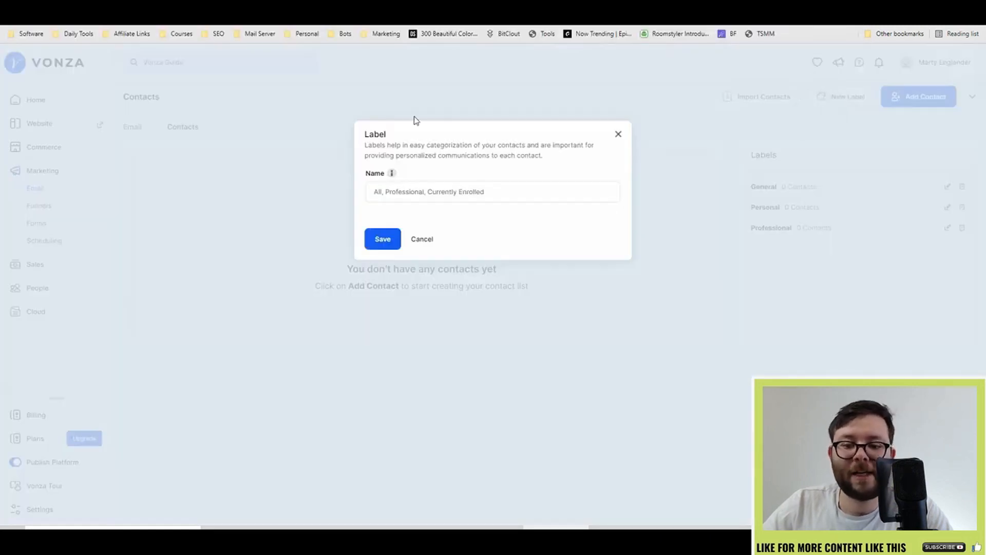
pyautogui.click(422, 240)
# Download the contact import template, view template.csv in Excel and close it
pyautogui.click(973, 97)
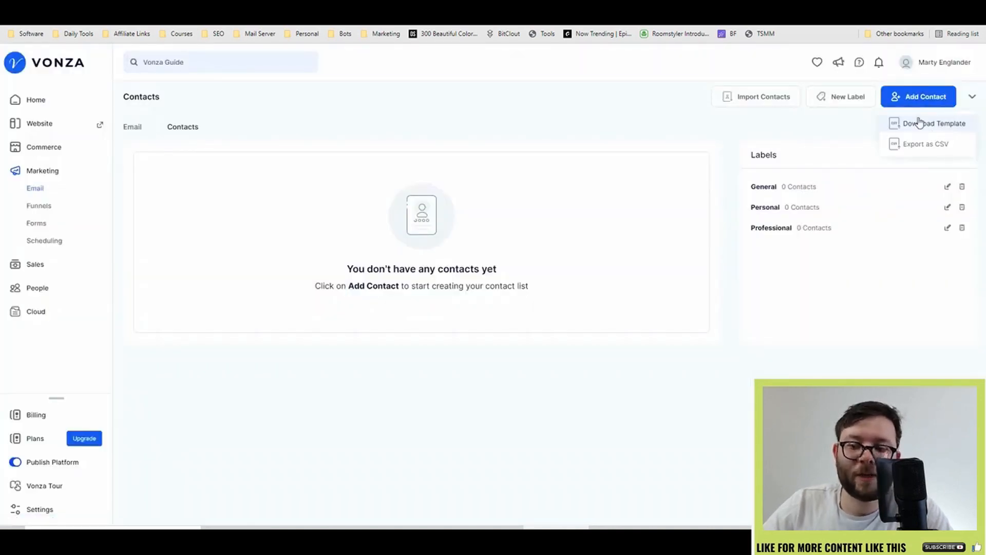
pyautogui.click(921, 134)
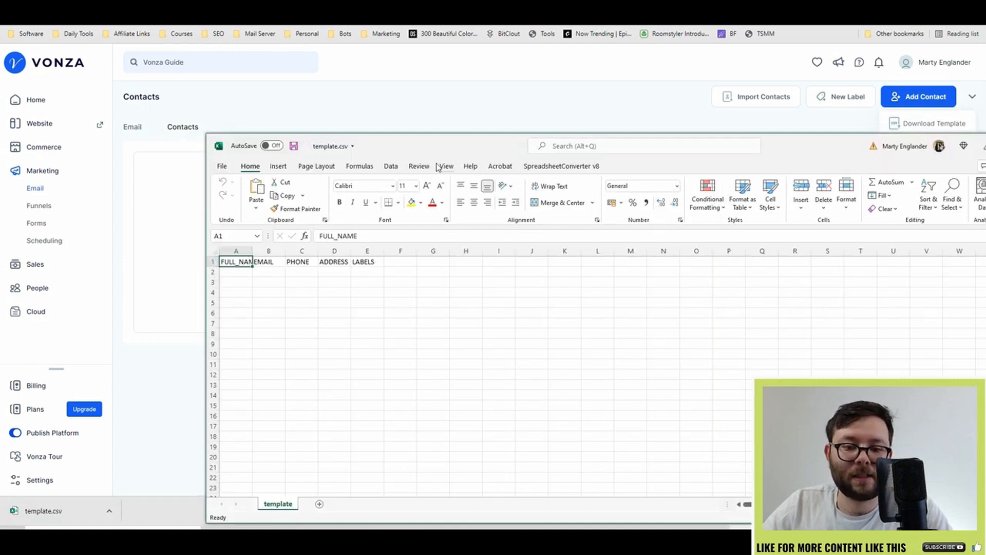
pyautogui.moveTo(421, 139); pyautogui.dragTo(287, 96)
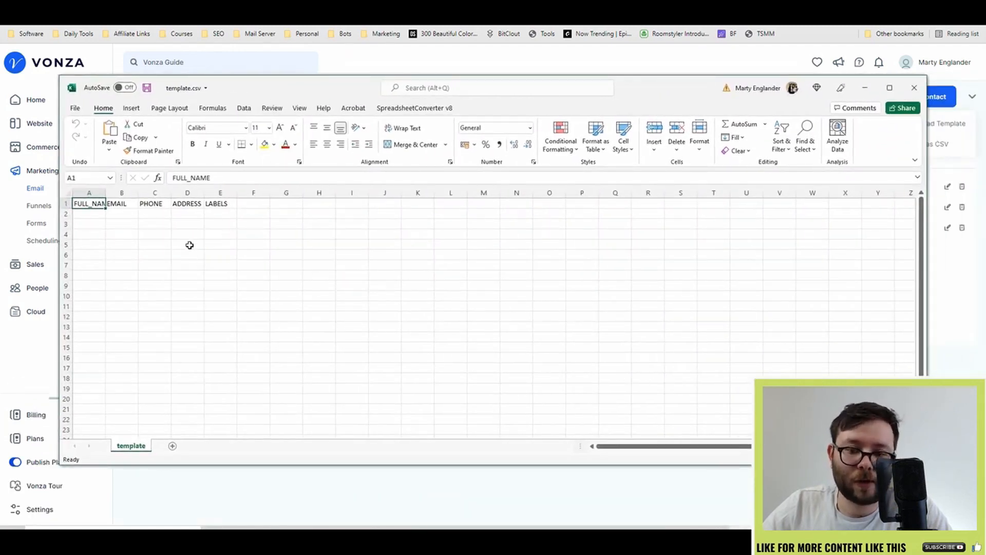
pyautogui.click(914, 88)
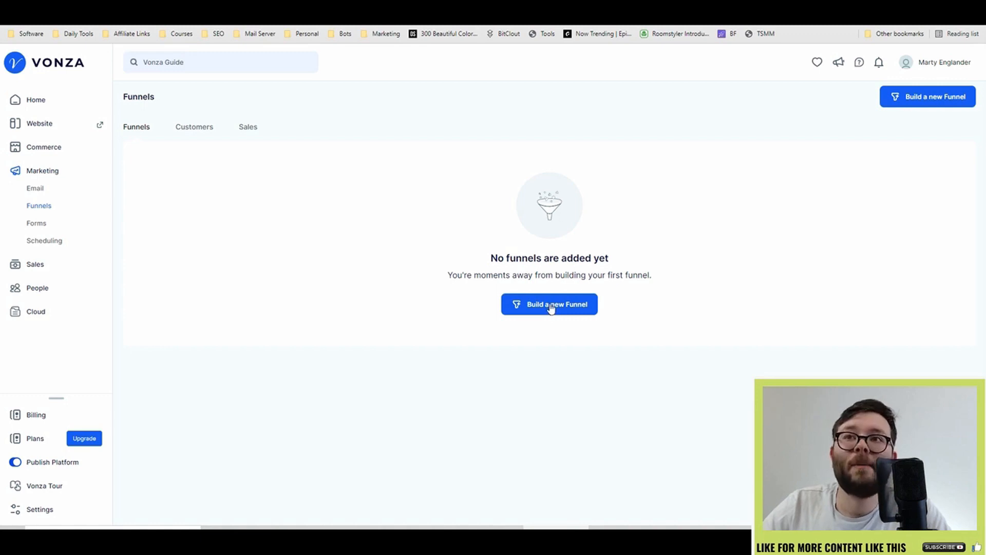
# Create a new Course Funnel titled "Course"
pyautogui.click(580, 309)
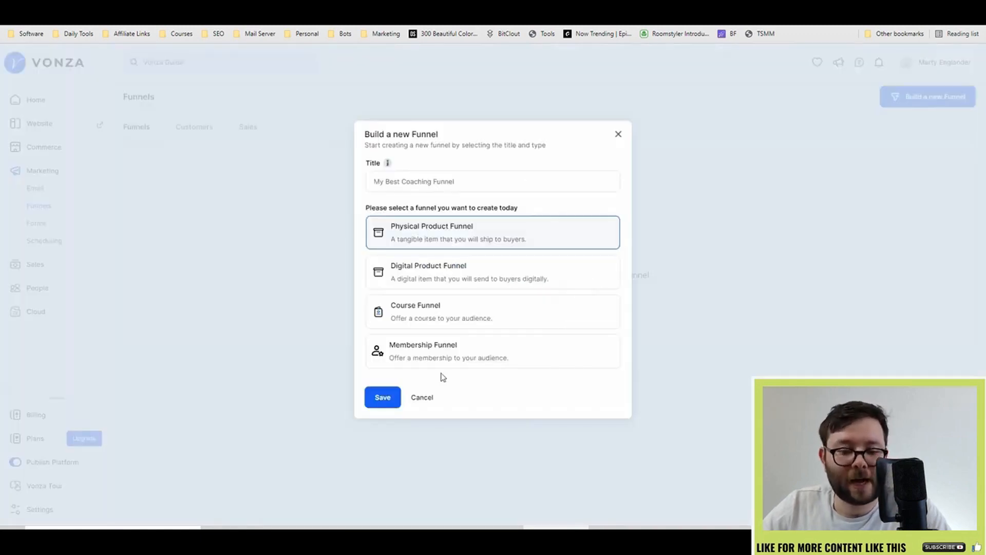
pyautogui.click(436, 181)
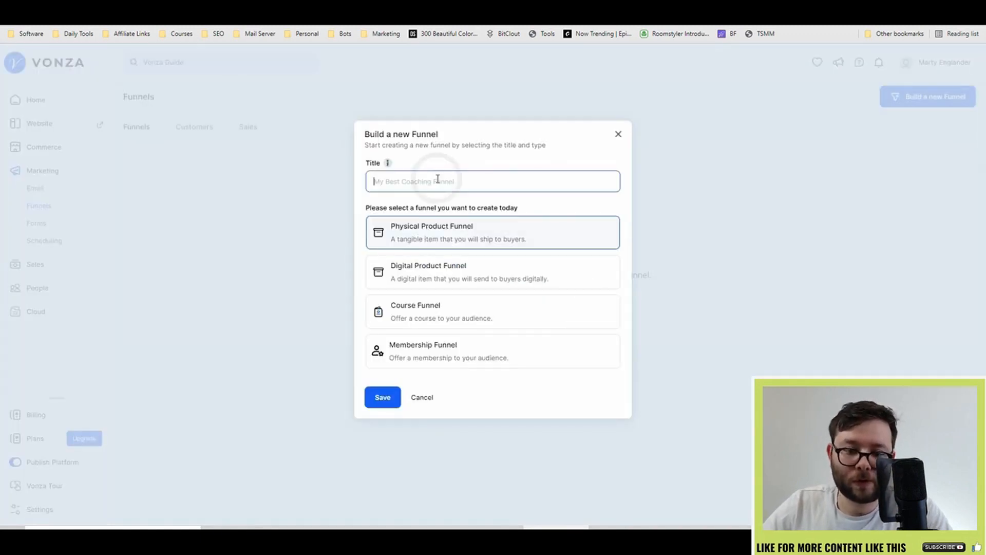
pyautogui.write('Course')
pyautogui.click(406, 324)
pyautogui.click(384, 397)
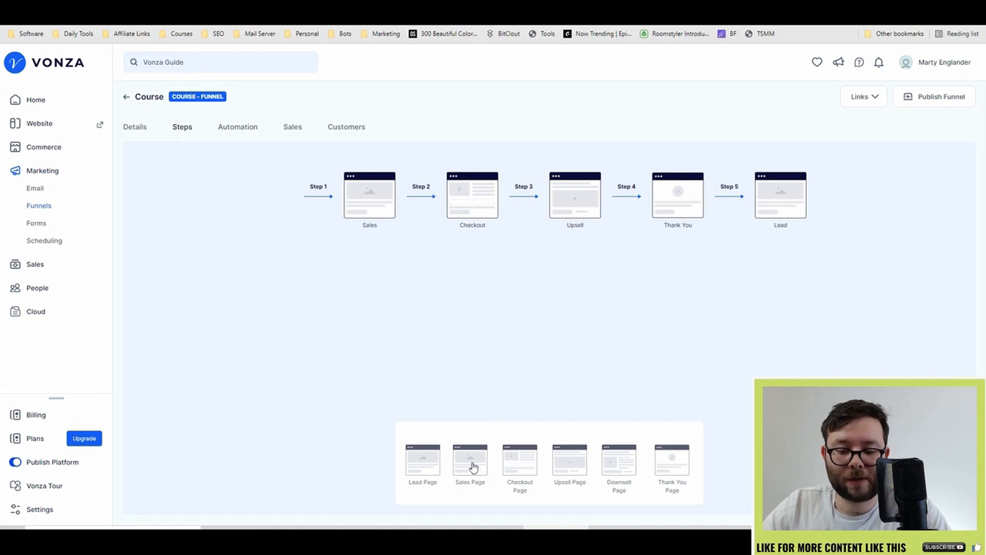
# Try to add a Checkout Page to the steps of the Course funnel
pyautogui.click(516, 465)
pyautogui.moveTo(520, 464); pyautogui.dragTo(702, 357)
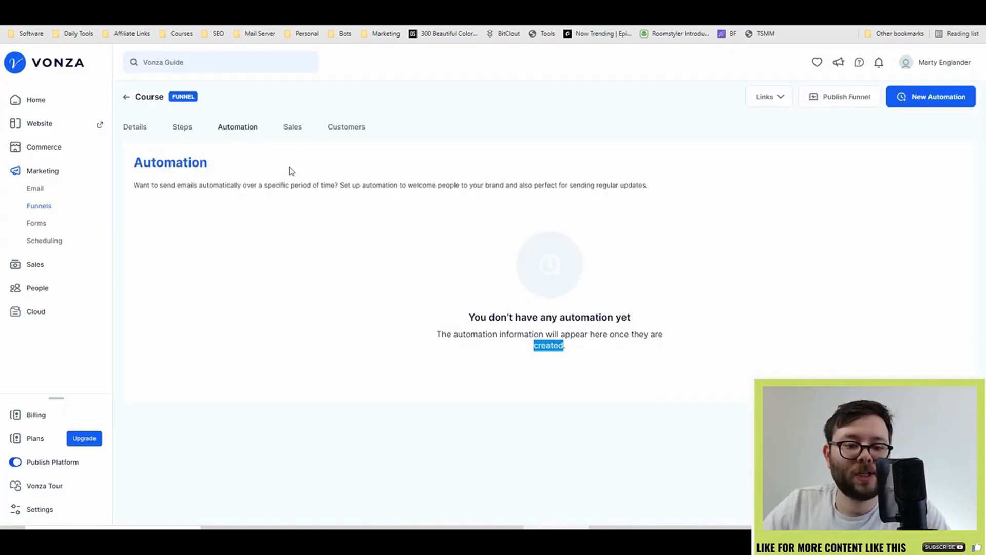
# Create a funnel automation titled "Test" for Lead Page Submission, label General, sent immediately, with subject "Awesome" and message "Congrats"
pyautogui.click(929, 98)
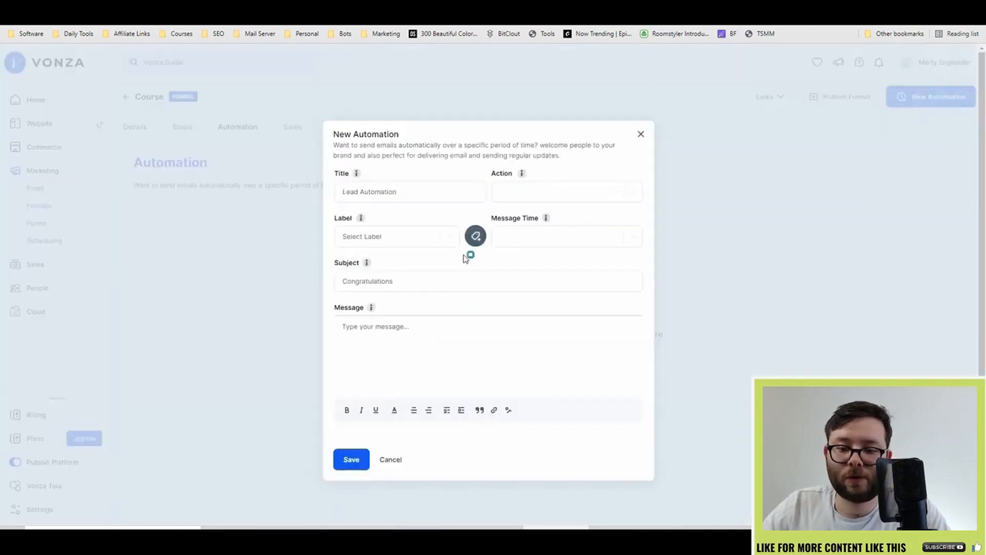
pyautogui.click(400, 185)
pyautogui.write('Test')
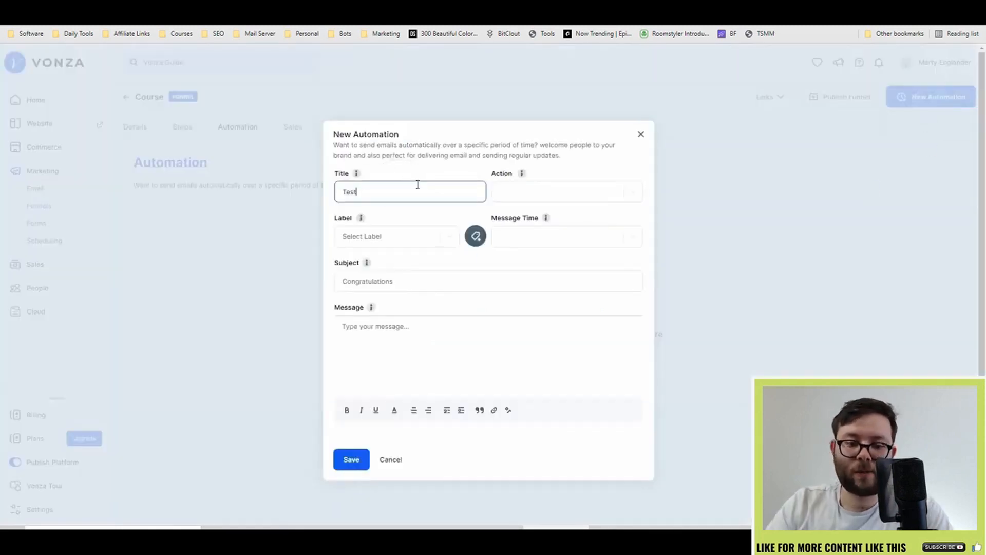
pyautogui.click(523, 191)
pyautogui.click(524, 218)
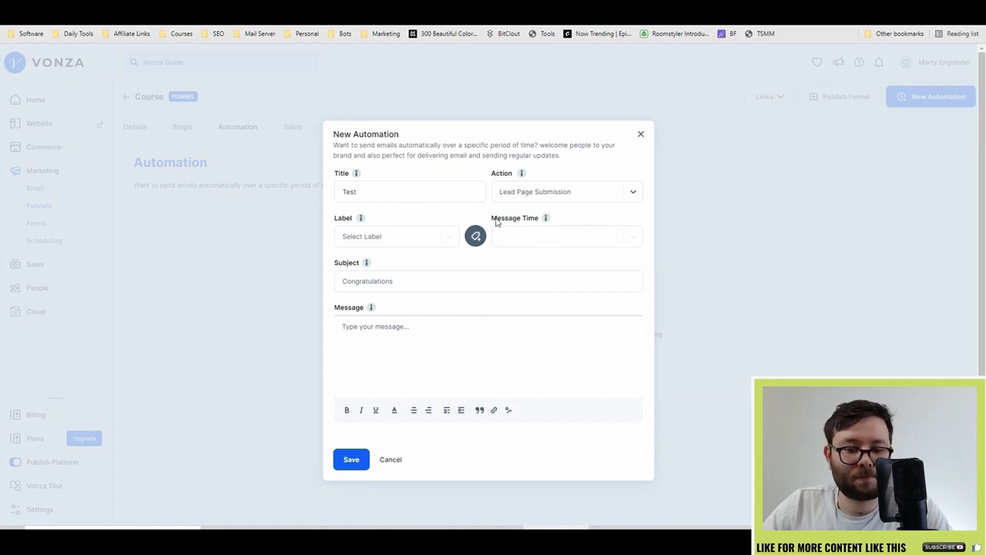
pyautogui.click(431, 238)
pyautogui.click(430, 263)
pyautogui.click(537, 243)
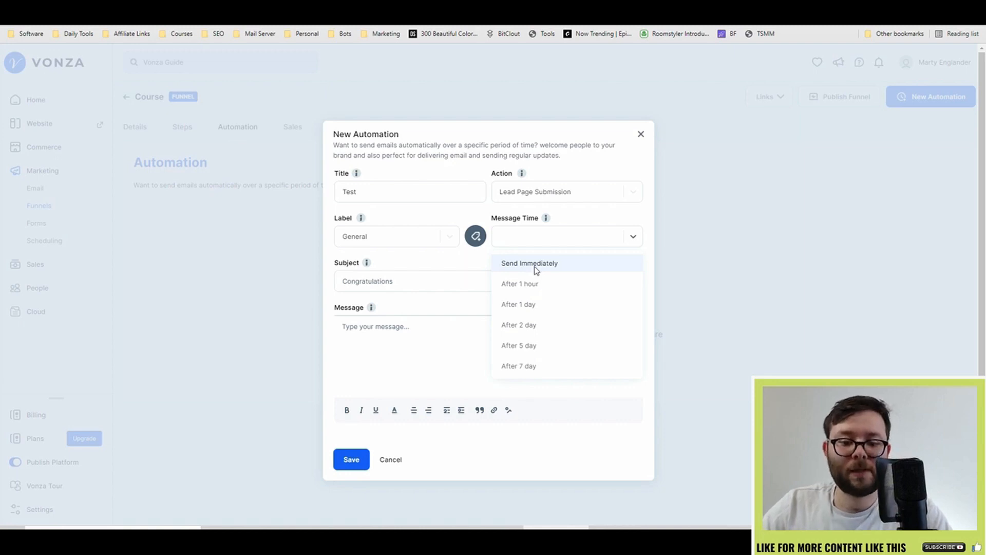
pyautogui.click(537, 267)
pyautogui.click(498, 283)
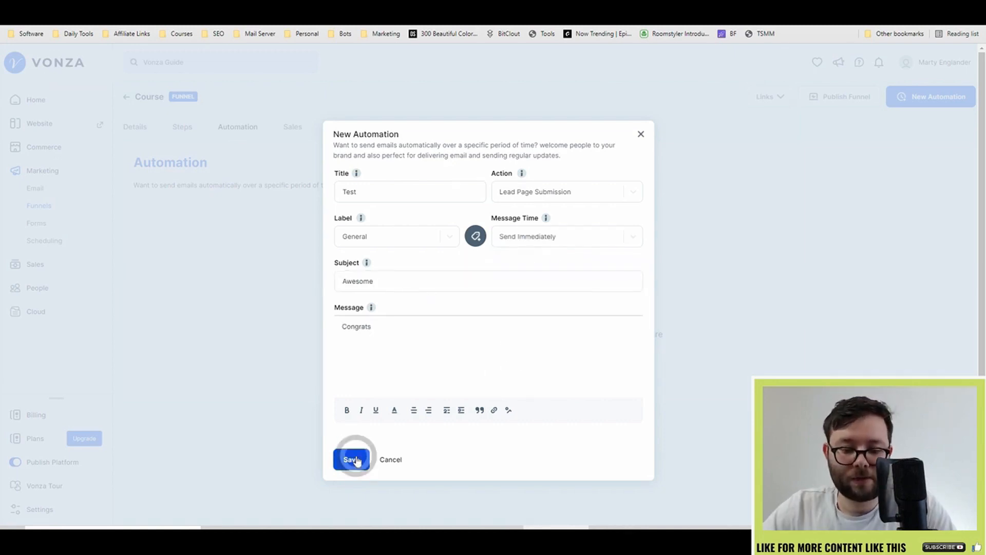
pyautogui.click(352, 459)
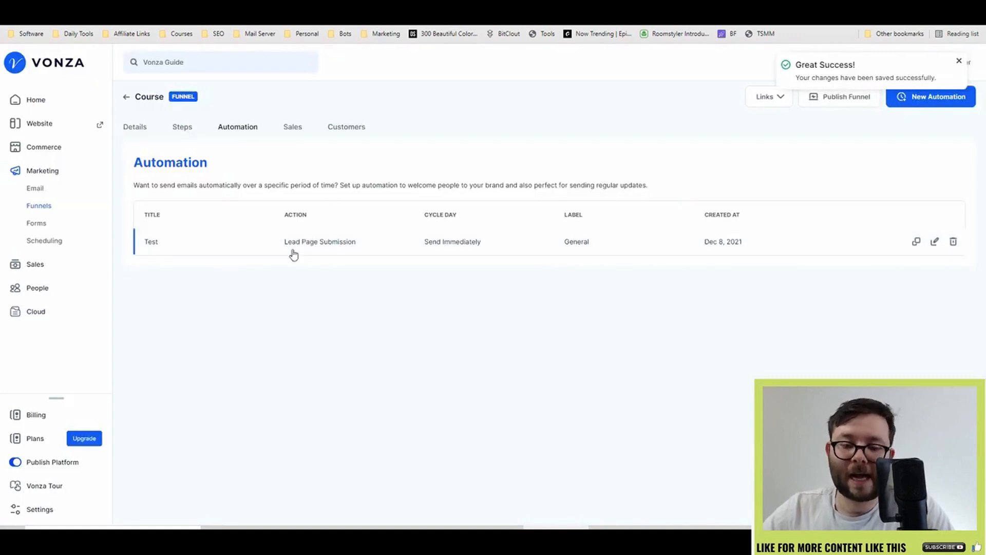
# Look through the Course funnel's steps, sales transactions and customers
pyautogui.click(187, 129)
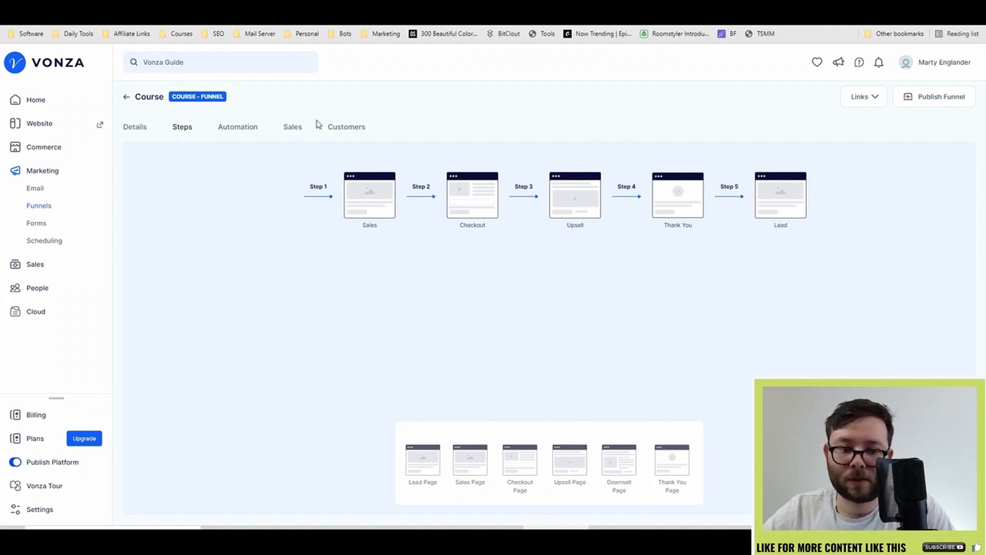
pyautogui.click(302, 129)
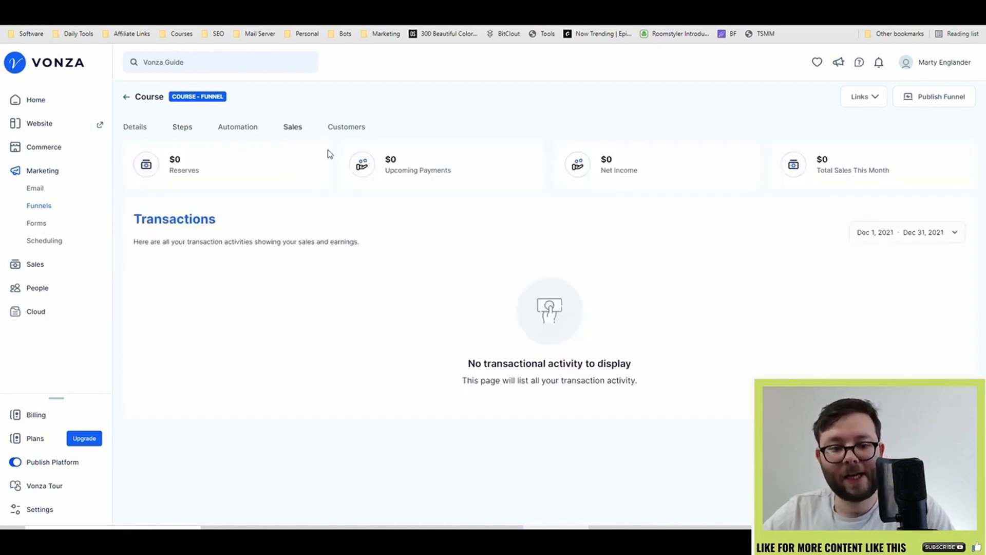
pyautogui.click(346, 126)
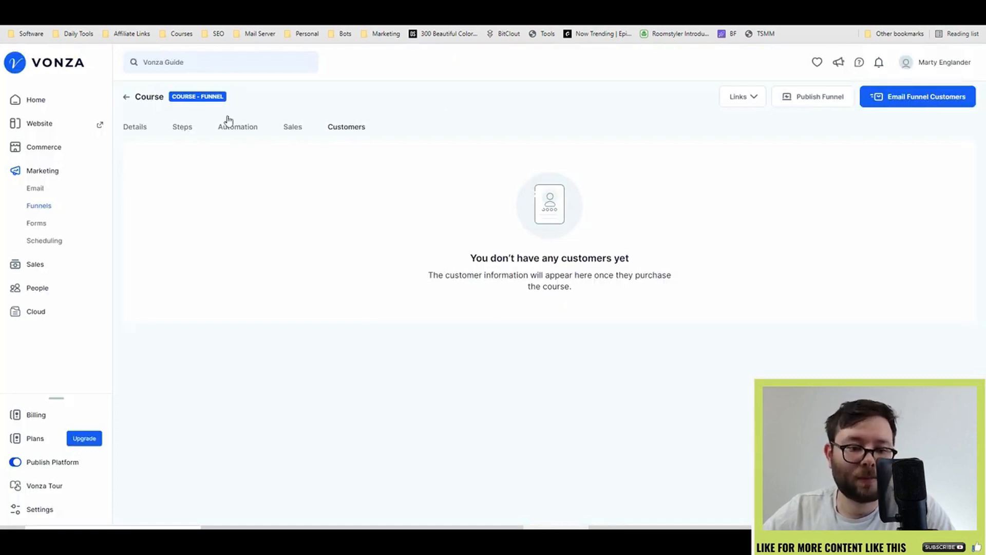
# Inspect the funnel's Sales step settings and its page design, and check the new funnel options without creating one
pyautogui.click(184, 129)
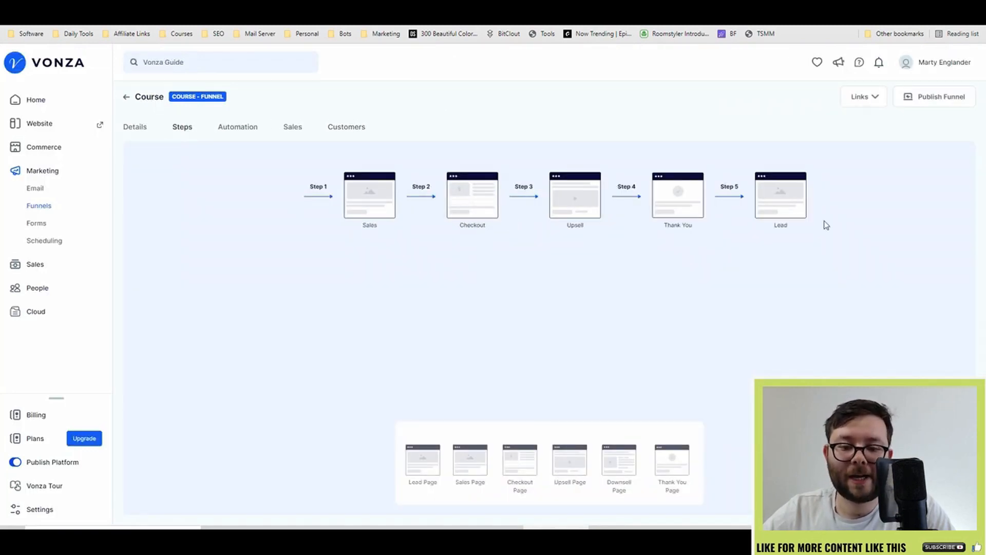
pyautogui.click(360, 204)
pyautogui.scroll(-1, 811, 300)
pyautogui.scroll(1, 811, 301)
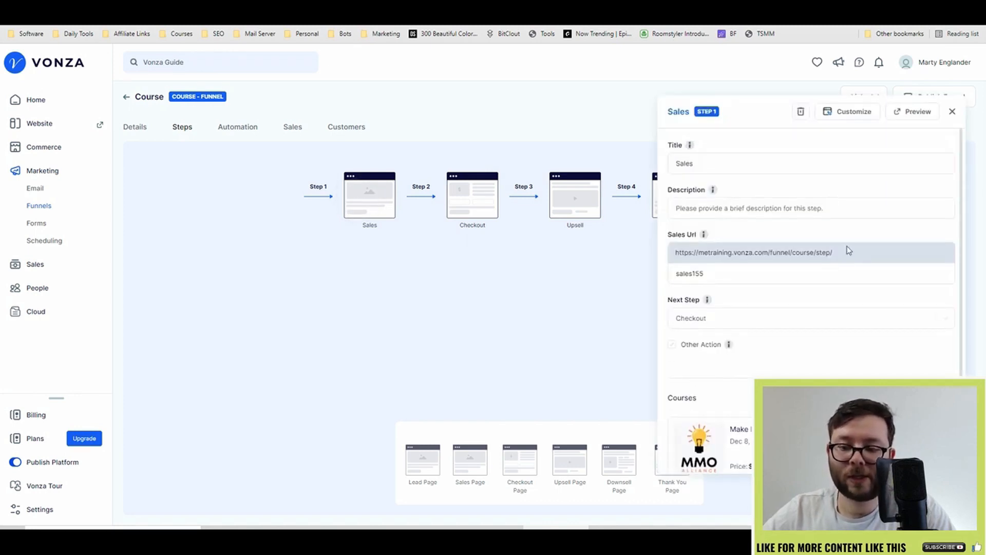
pyautogui.click(847, 113)
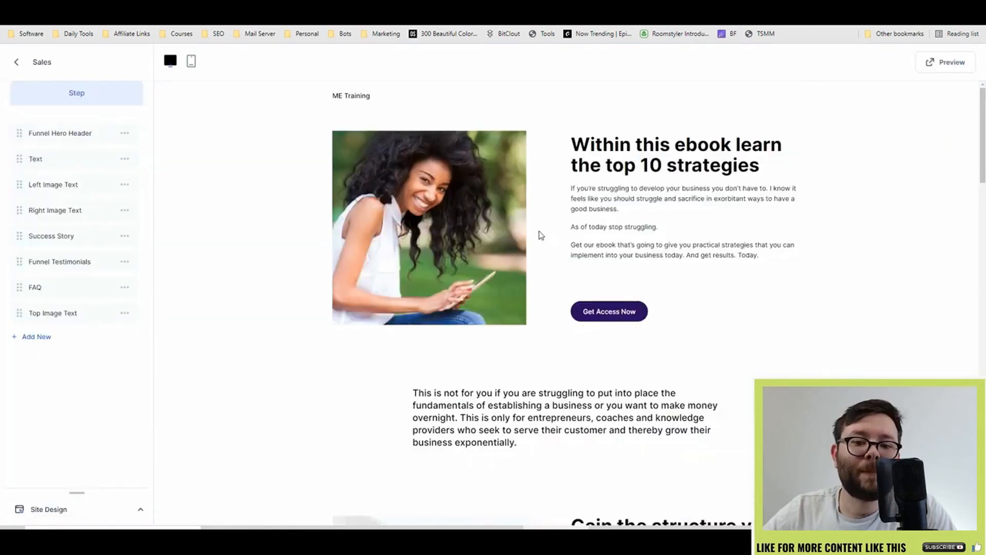
pyautogui.scroll(-10, 191, 183)
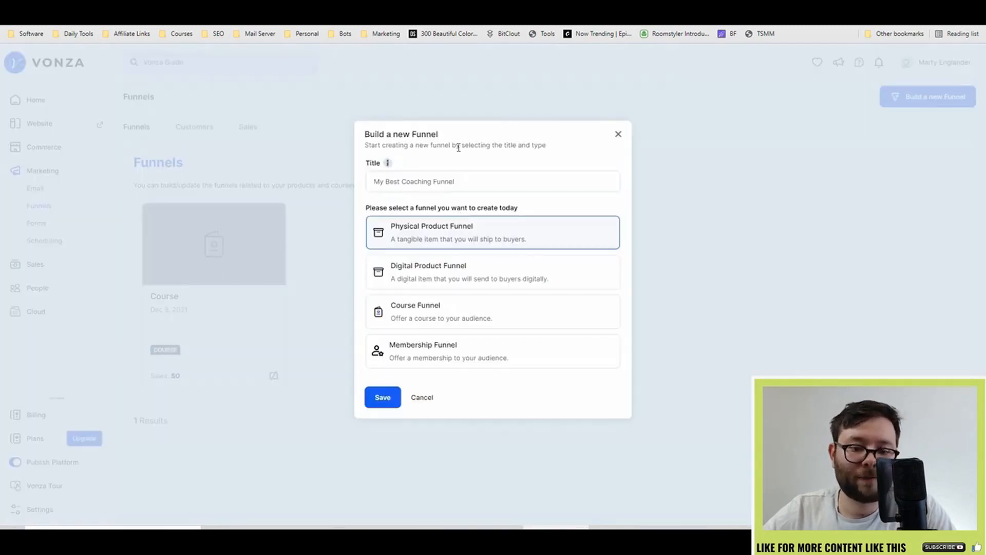
pyautogui.click(420, 399)
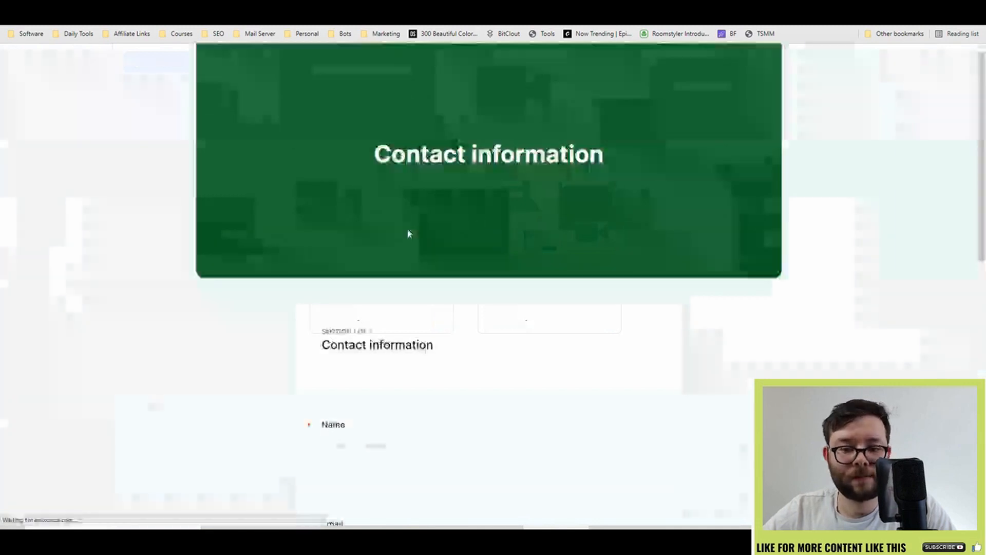
# View the published Contact information form and examine its questions and live preview in the form editor
pyautogui.scroll(-8, 594, 238)
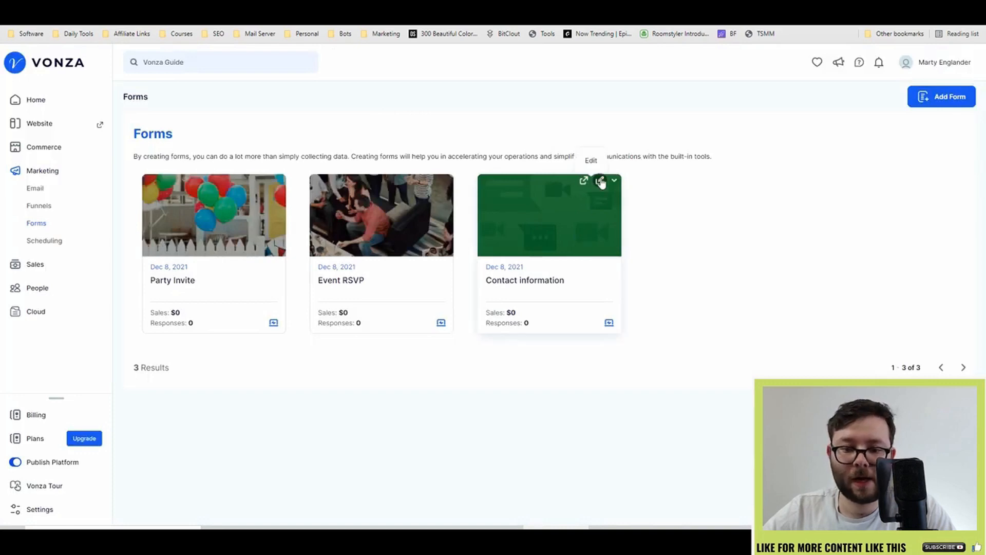
pyautogui.click(596, 186)
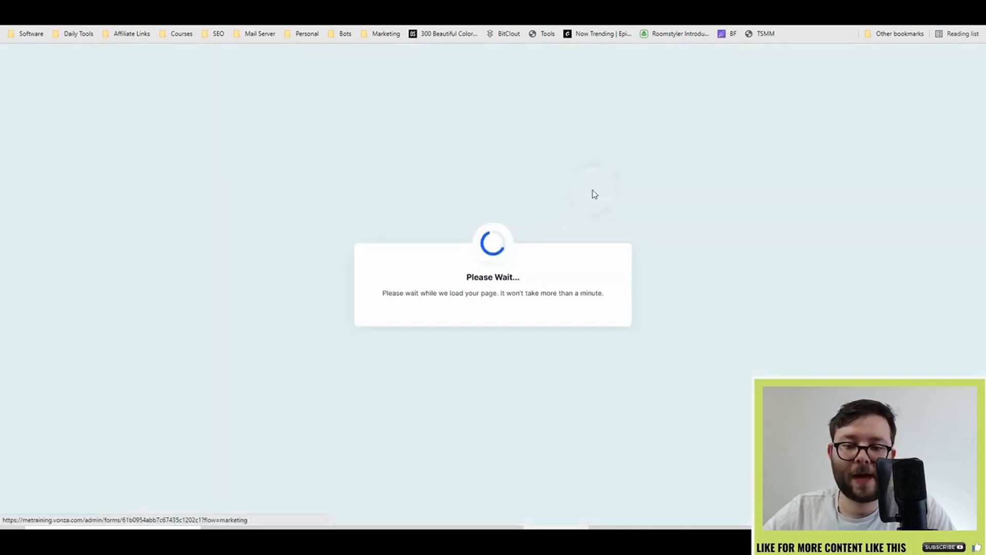
pyautogui.scroll(-4, 432, 242)
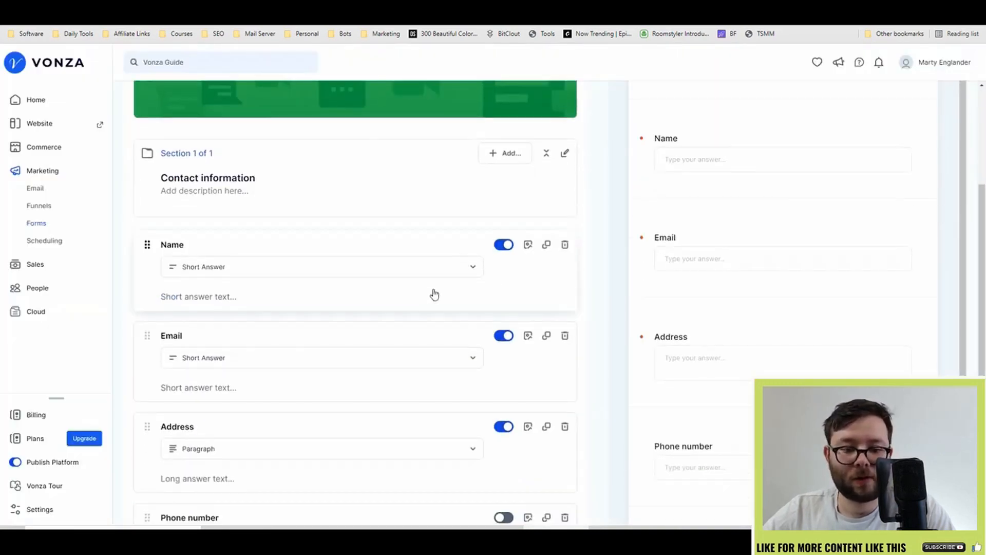
pyautogui.scroll(4, 528, 257)
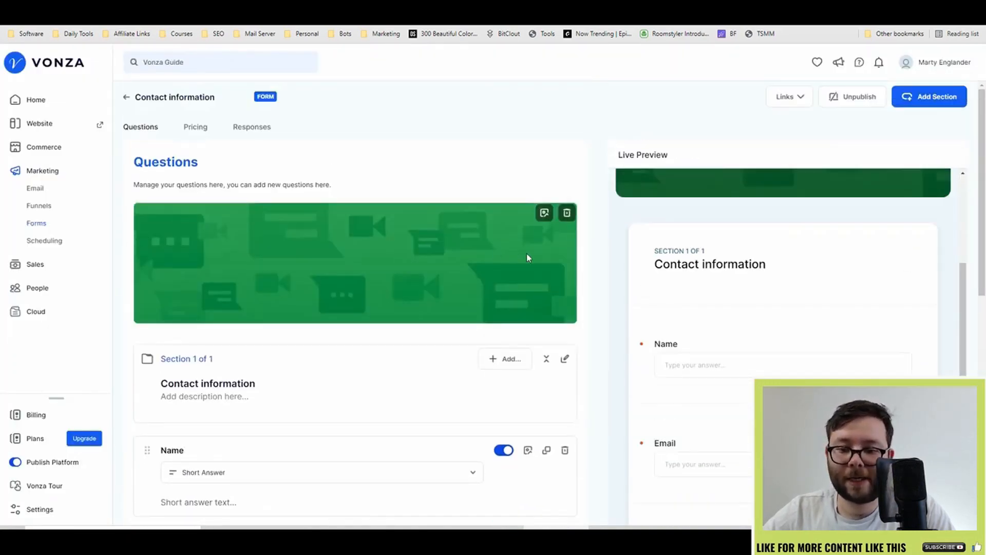
pyautogui.scroll(-10, 348, 304)
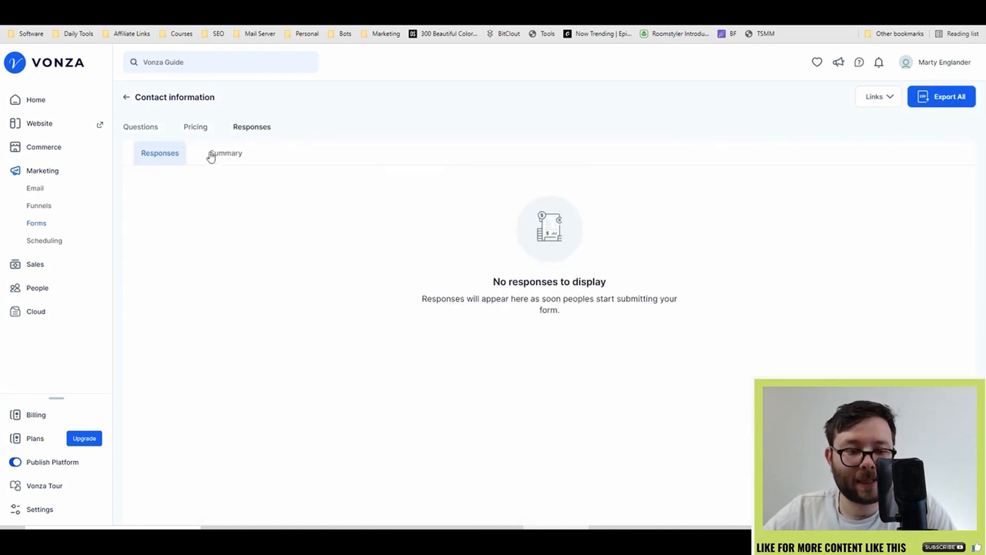
# Check the Contact information form's response summary, export all responses and open Response.csv
pyautogui.click(224, 152)
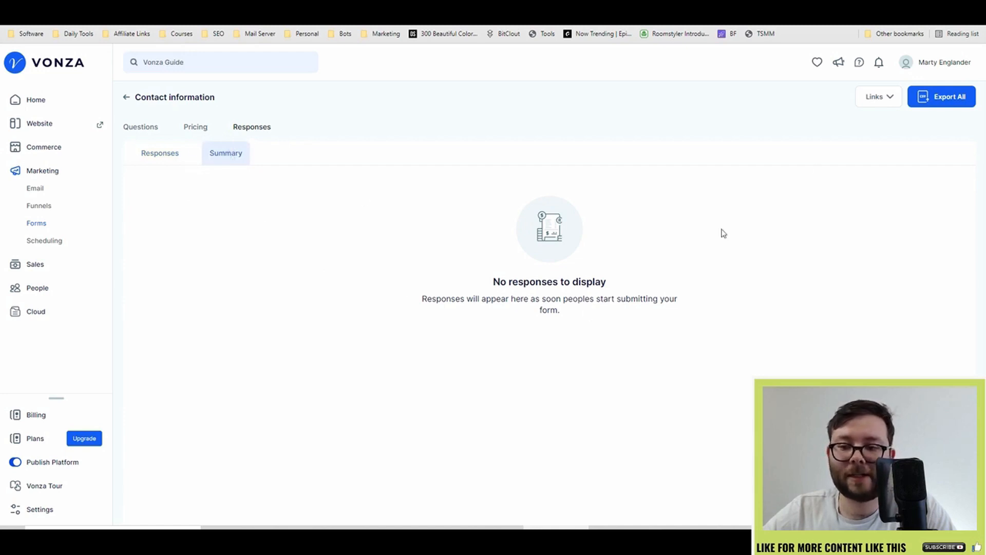
pyautogui.click(926, 108)
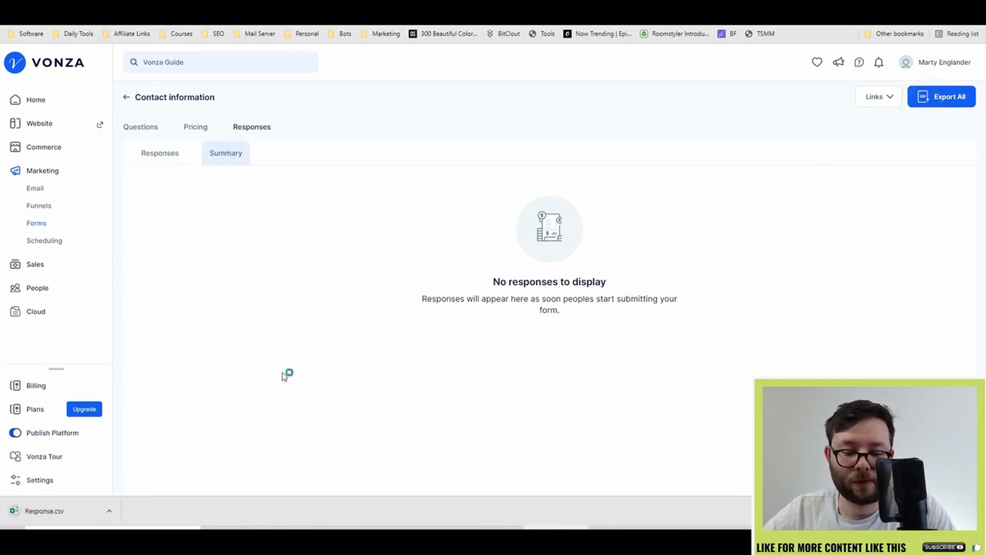
pyautogui.click(57, 509)
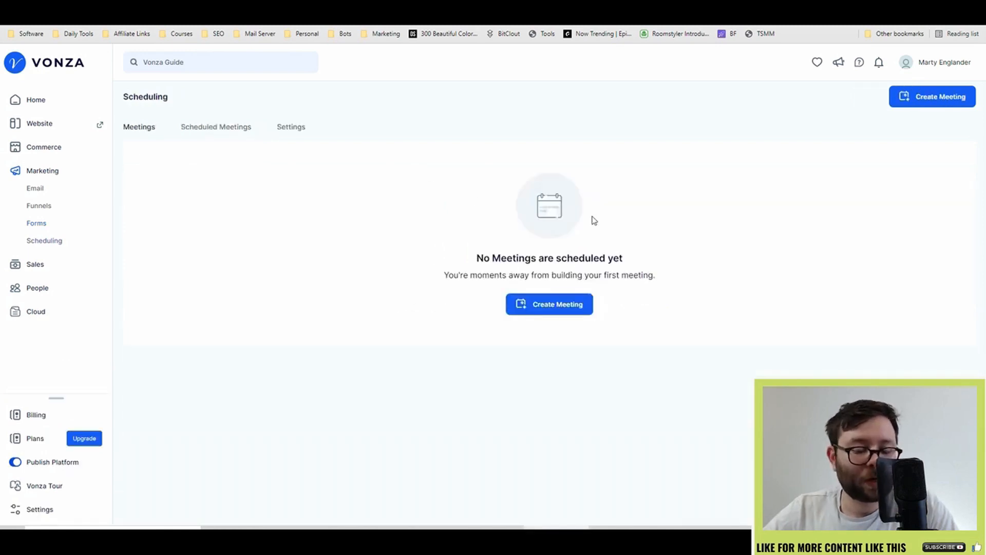
# Create a 15-minute scheduled meeting with the Ask Invitee location and continue to its pricing
pyautogui.click(550, 304)
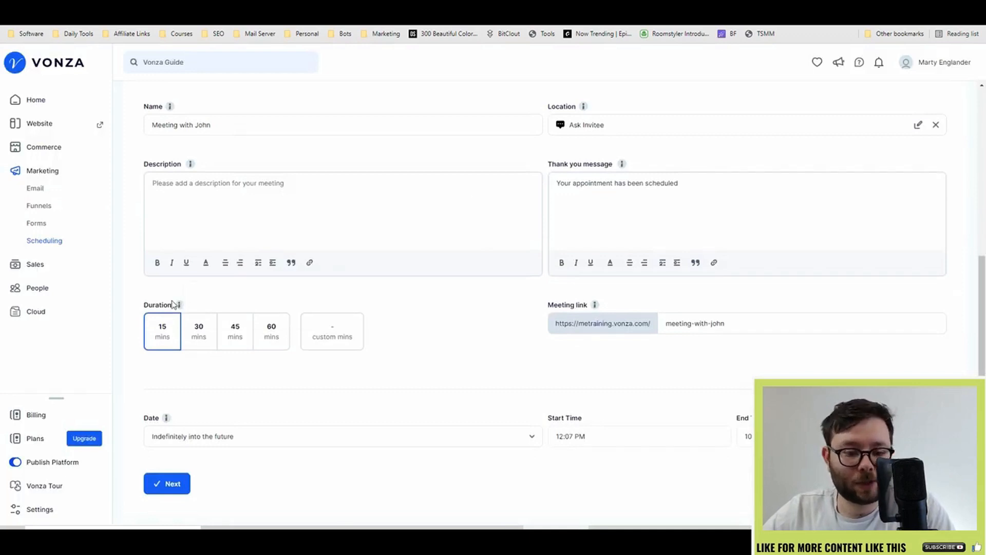
pyautogui.doubleClick(749, 329)
pyautogui.click(173, 485)
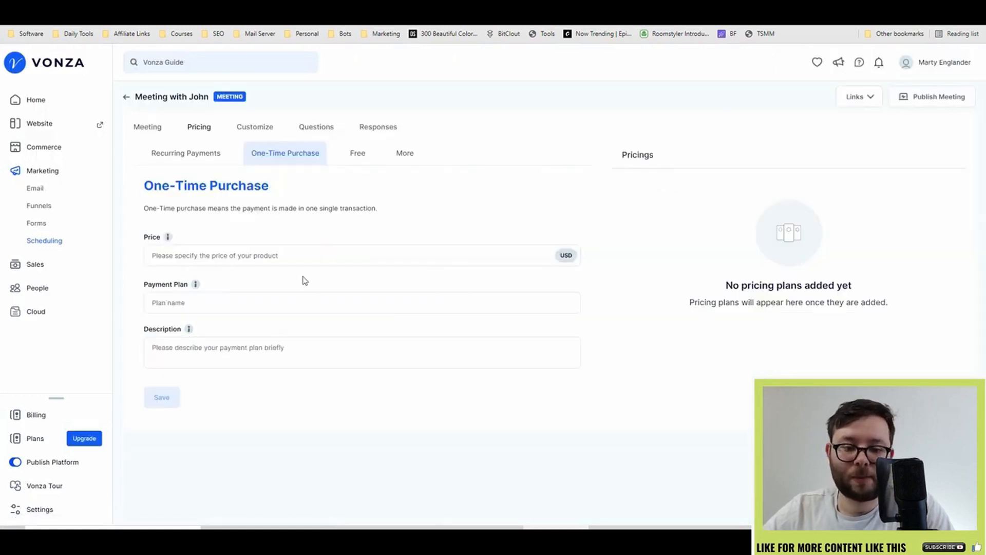
# Add a free payment plan named "Freebie" to the meeting and publish the meeting
pyautogui.click(248, 265)
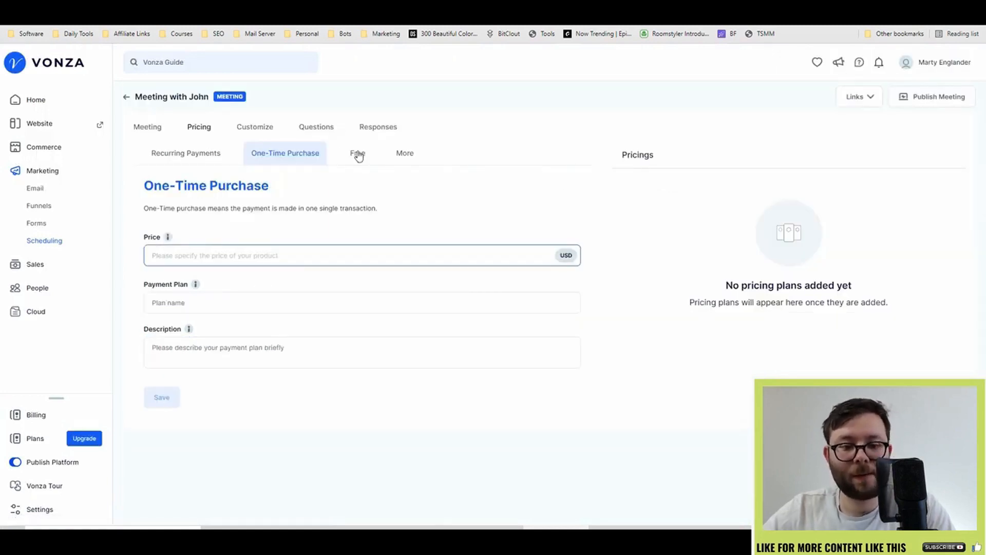
pyautogui.click(357, 153)
pyautogui.click(242, 264)
pyautogui.write('Freebie')
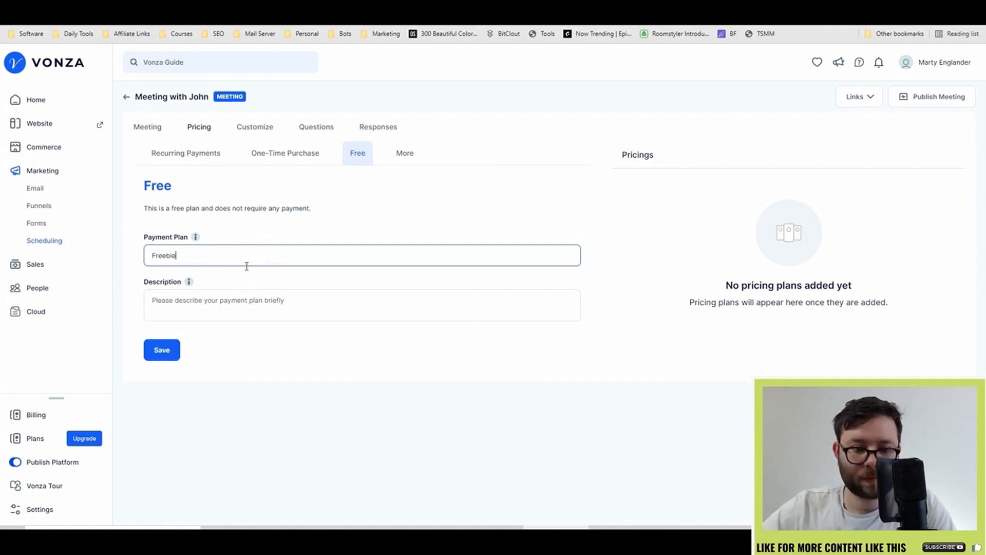
pyautogui.click(162, 350)
pyautogui.click(942, 98)
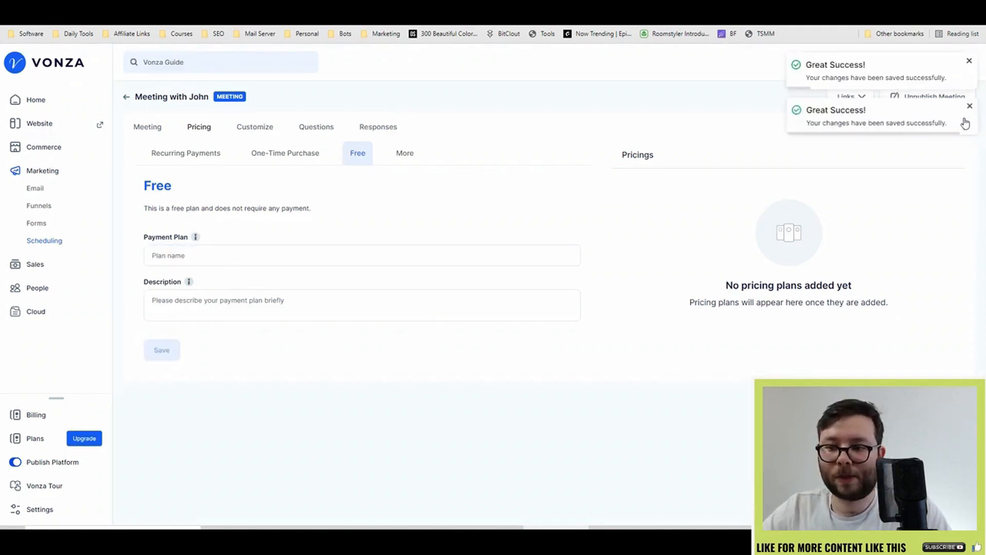
# Preview the meeting's public booking page and try out its available dates and time slots
pyautogui.click(818, 125)
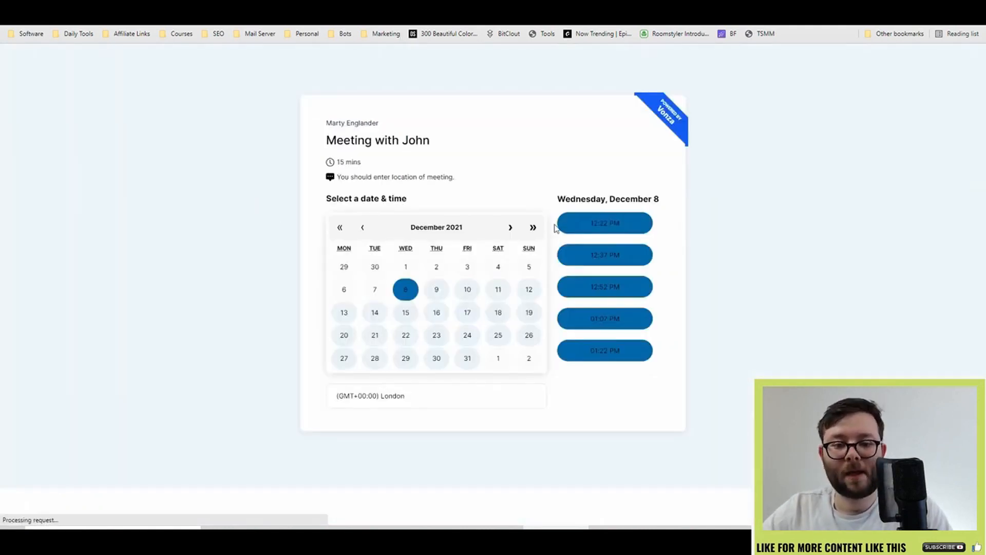
pyautogui.click(605, 287)
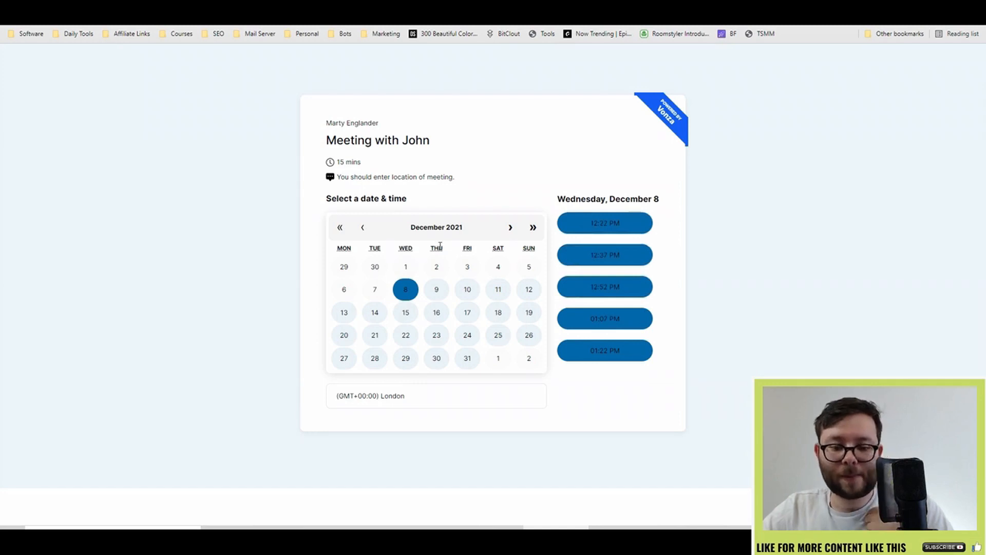
pyautogui.click(468, 289)
pyautogui.click(400, 282)
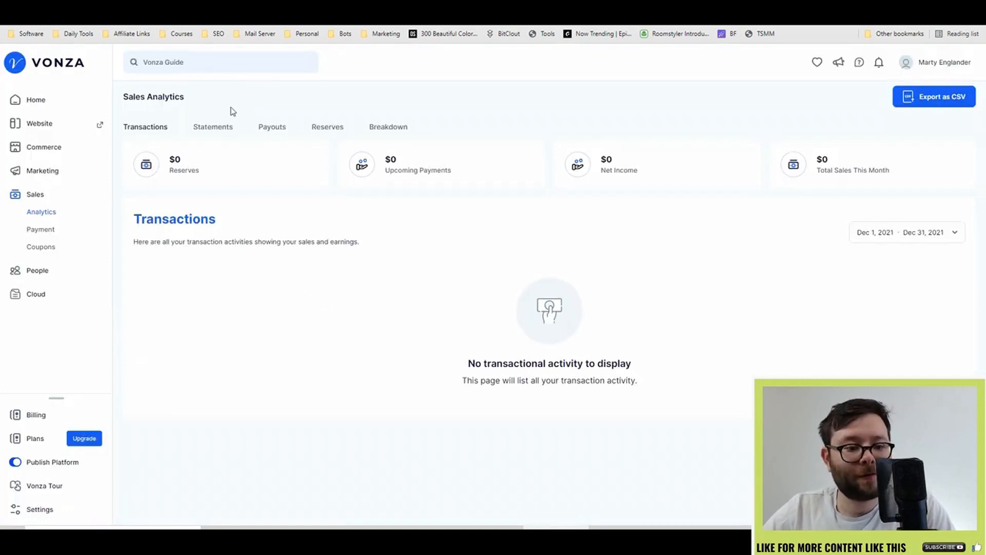
# Look through the sales statements, payouts, reserves and earnings breakdown
pyautogui.click(211, 132)
pyautogui.click(270, 130)
pyautogui.click(319, 132)
pyautogui.click(391, 132)
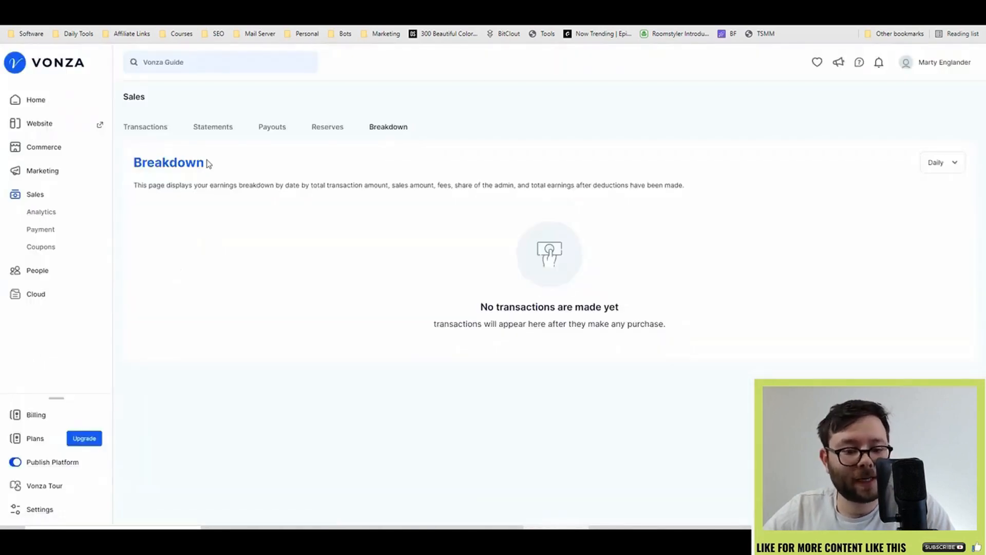
# View the manual payments and coupons pages of the sales area
pyautogui.click(41, 229)
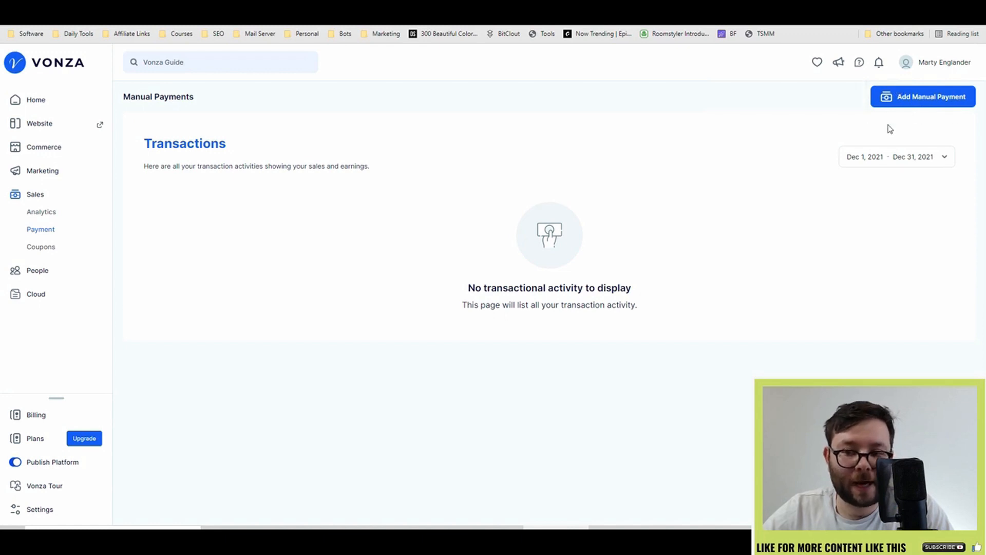
pyautogui.click(41, 247)
pyautogui.click(521, 336)
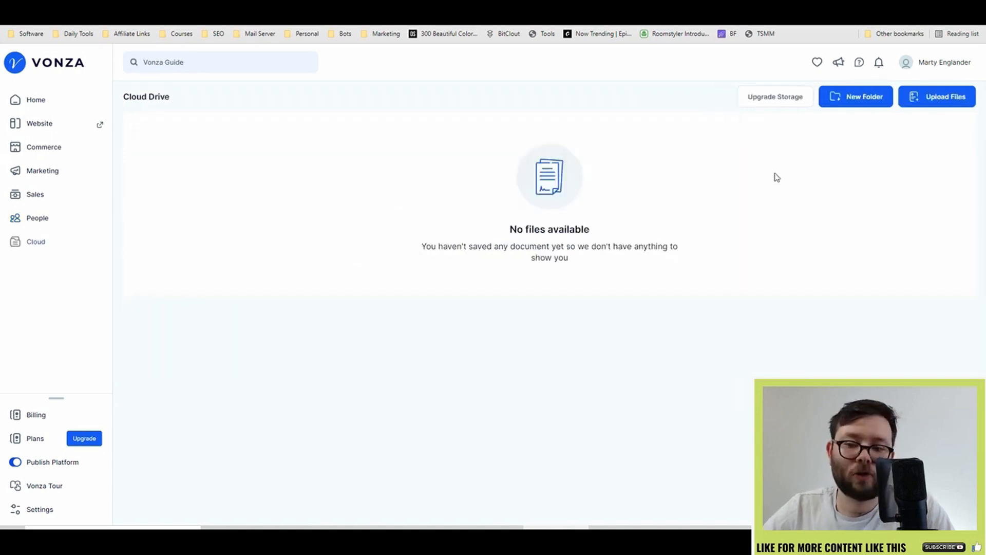
# Create a new cloud drive folder titled "Documents"
pyautogui.click(865, 97)
pyautogui.click(470, 180)
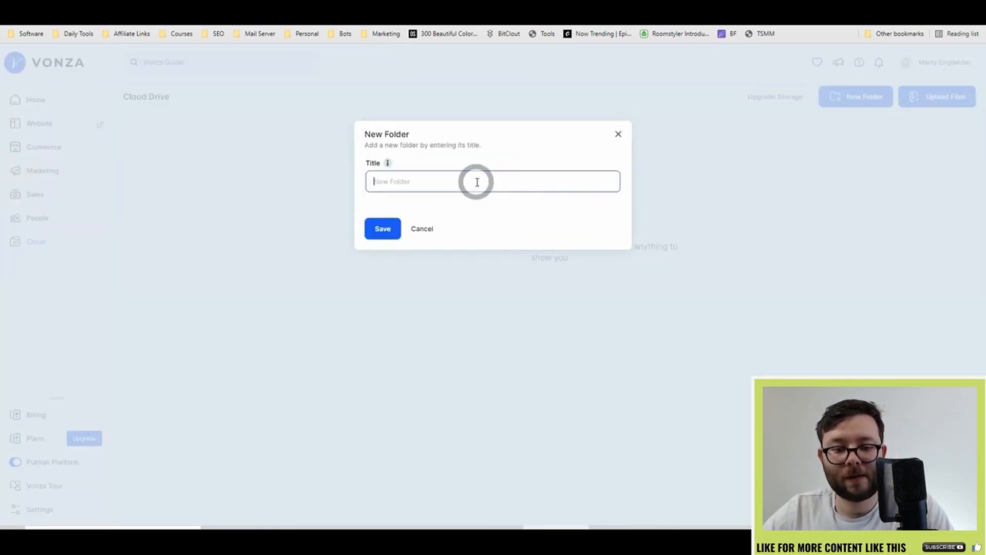
pyautogui.write('Documents')
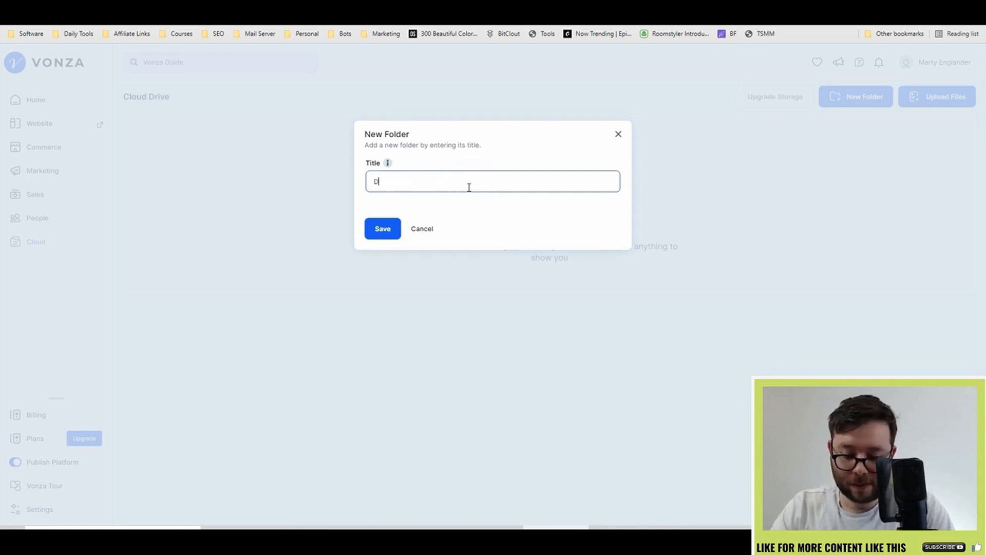
pyautogui.click(384, 228)
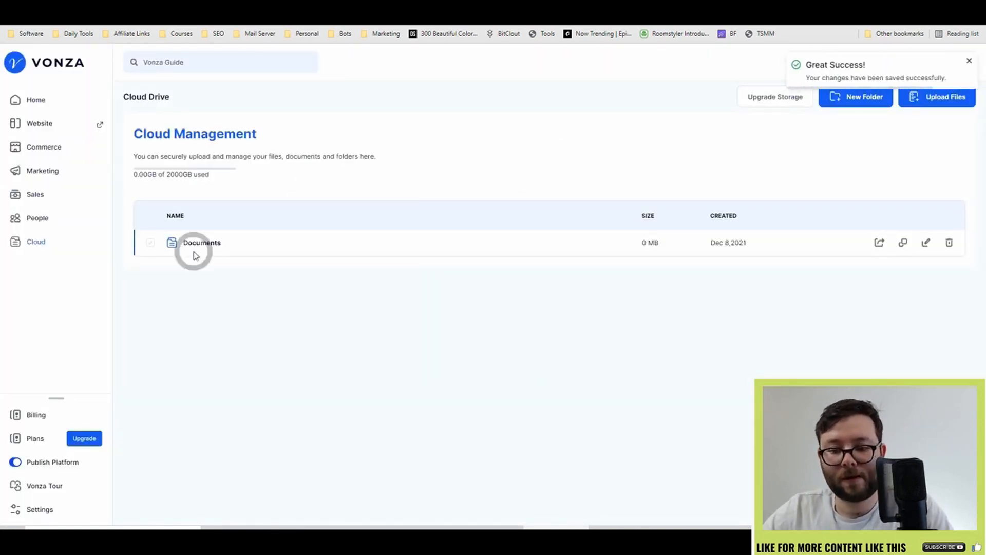
# Upload logo.png into the Documents folder of the cloud drive
pyautogui.click(192, 247)
pyautogui.click(932, 101)
pyautogui.click(531, 249)
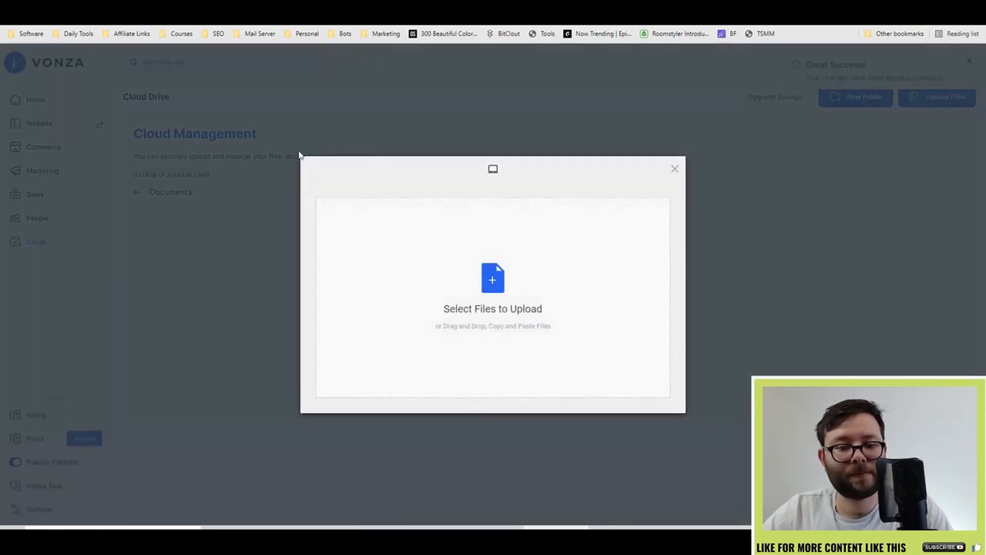
pyautogui.doubleClick(111, 77)
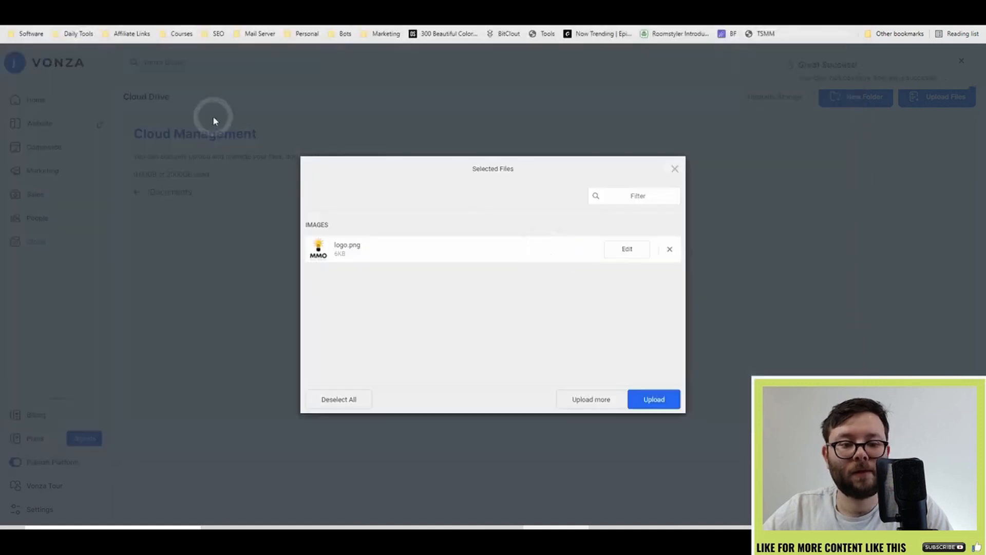
pyautogui.click(654, 397)
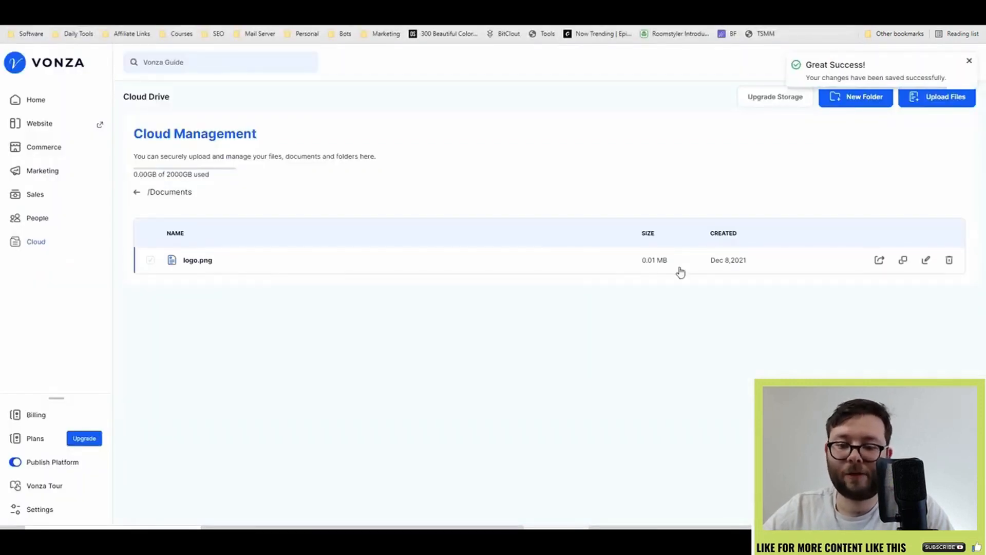
# View the options for sharing logo.png by email and by link
pyautogui.click(879, 260)
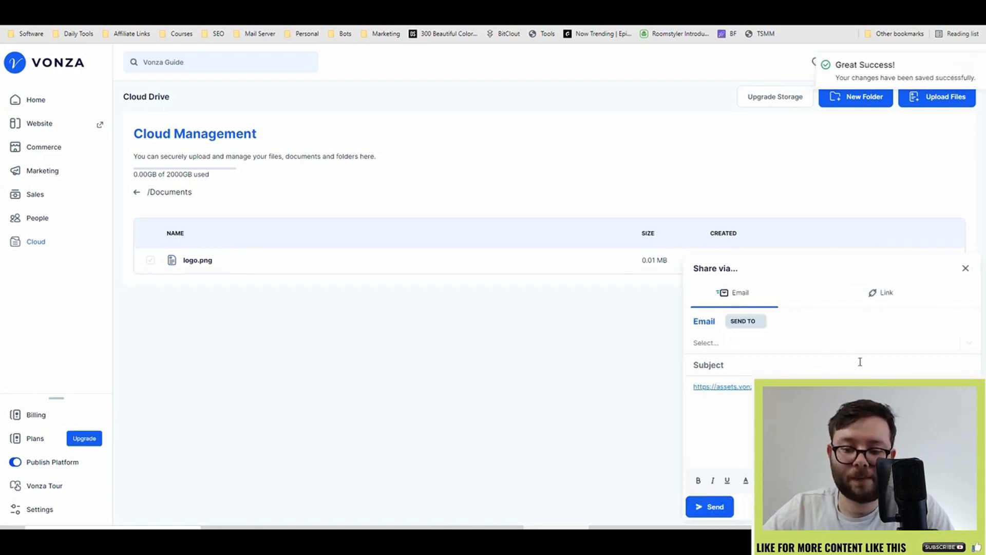
pyautogui.click(881, 292)
pyautogui.click(719, 473)
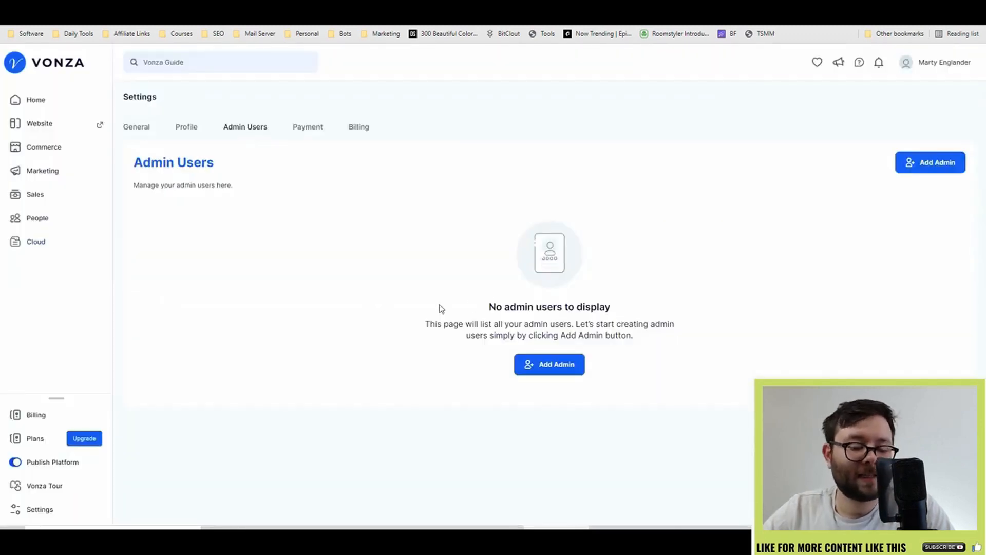
# Open the form for adding an admin user in the platform settings
pyautogui.click(577, 373)
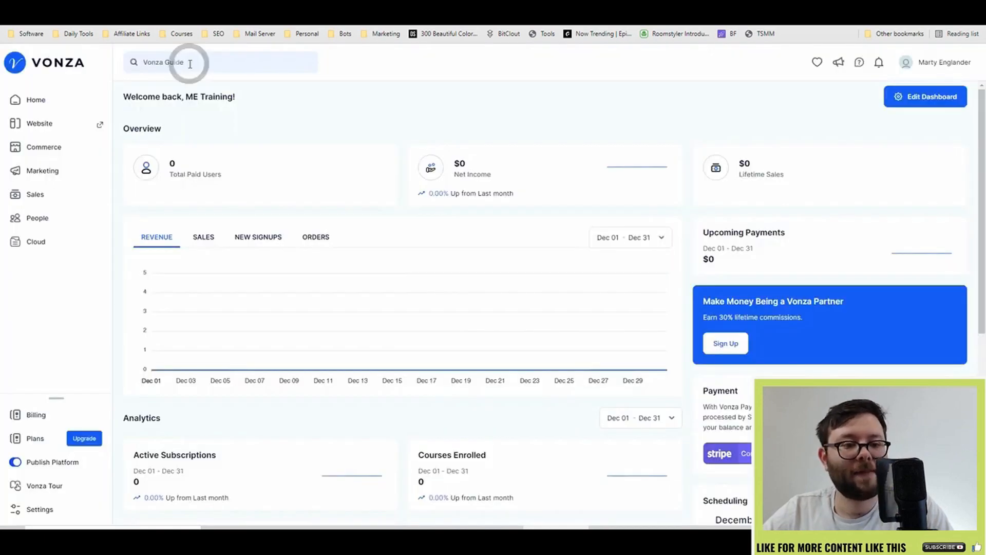
# Look over the Vonza Guide quick actions on the dashboard and open the Create Product form from there
pyautogui.click(190, 62)
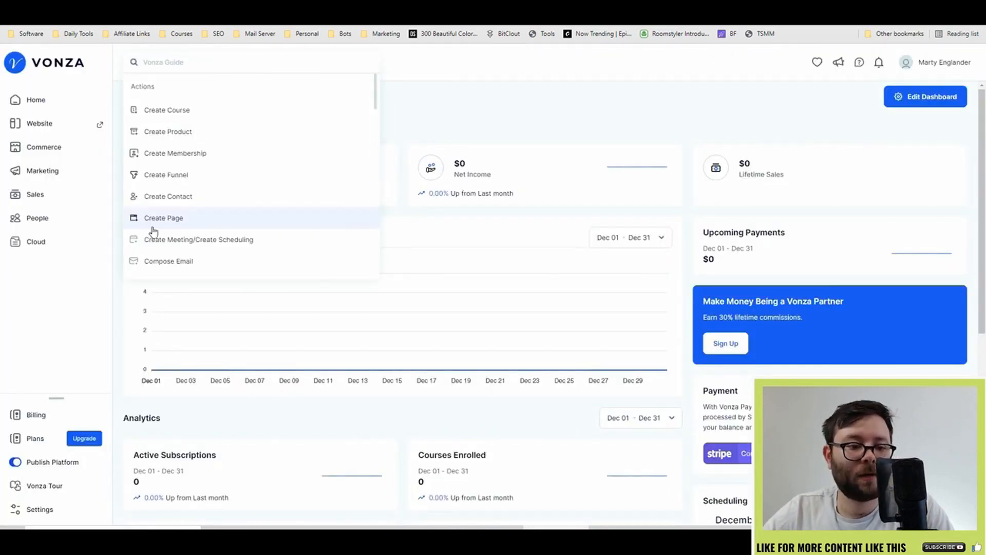
pyautogui.click(169, 131)
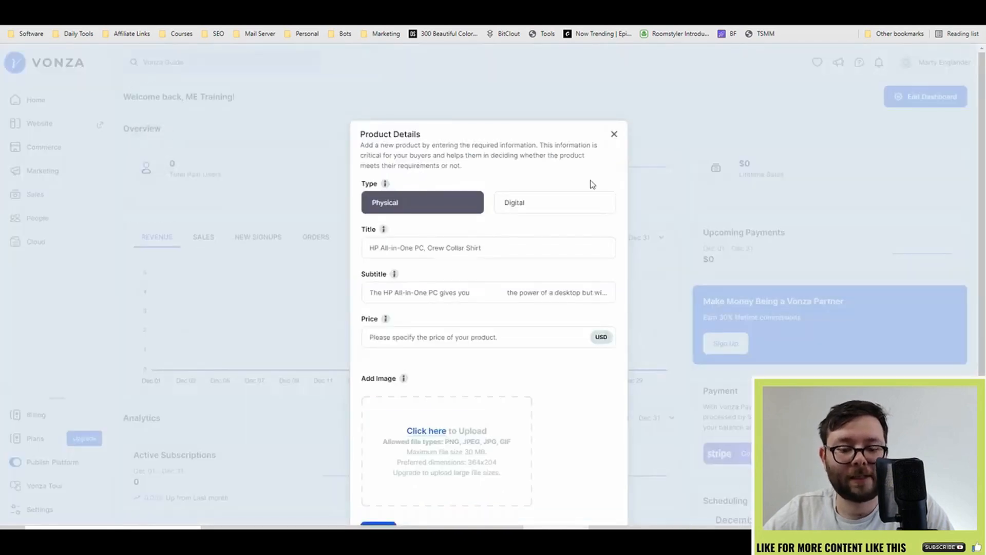